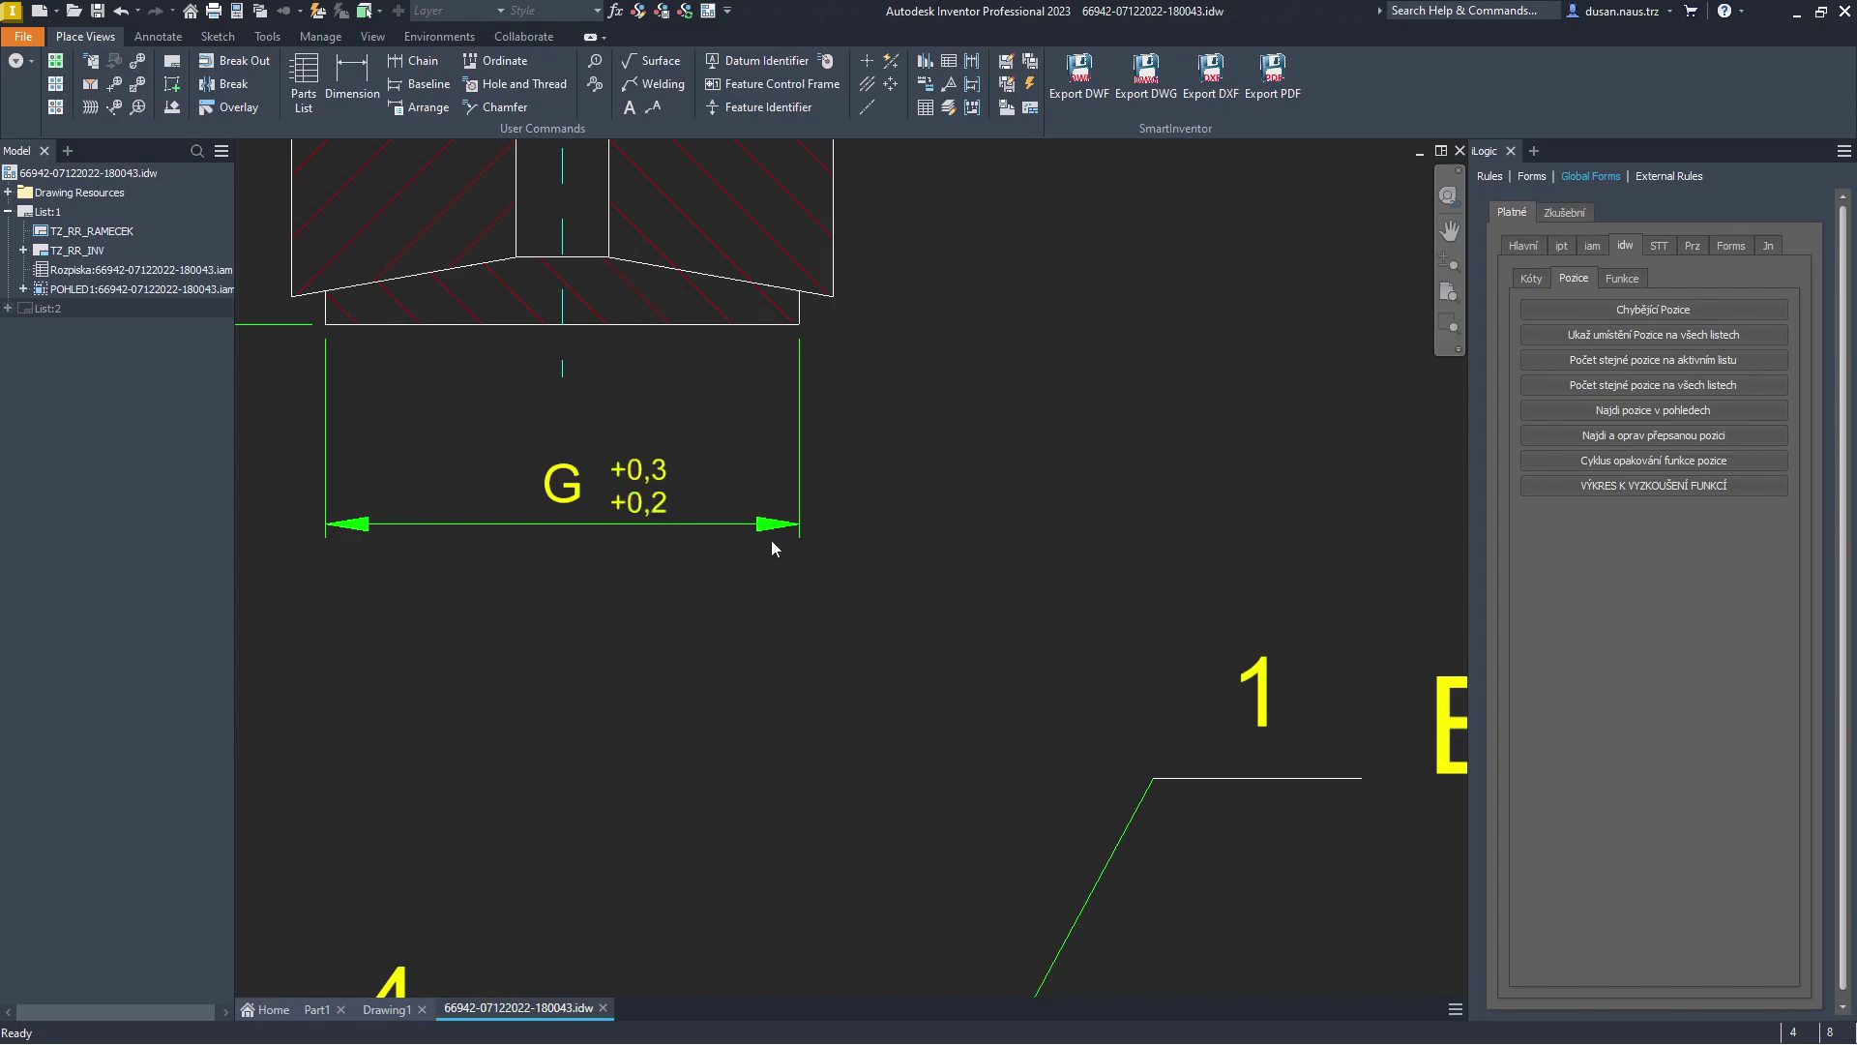
Copy the +0,3/+0,2 tolerance text from the G dimension and paste it onto the Ø240 dimension line.
left_click(1621, 313)
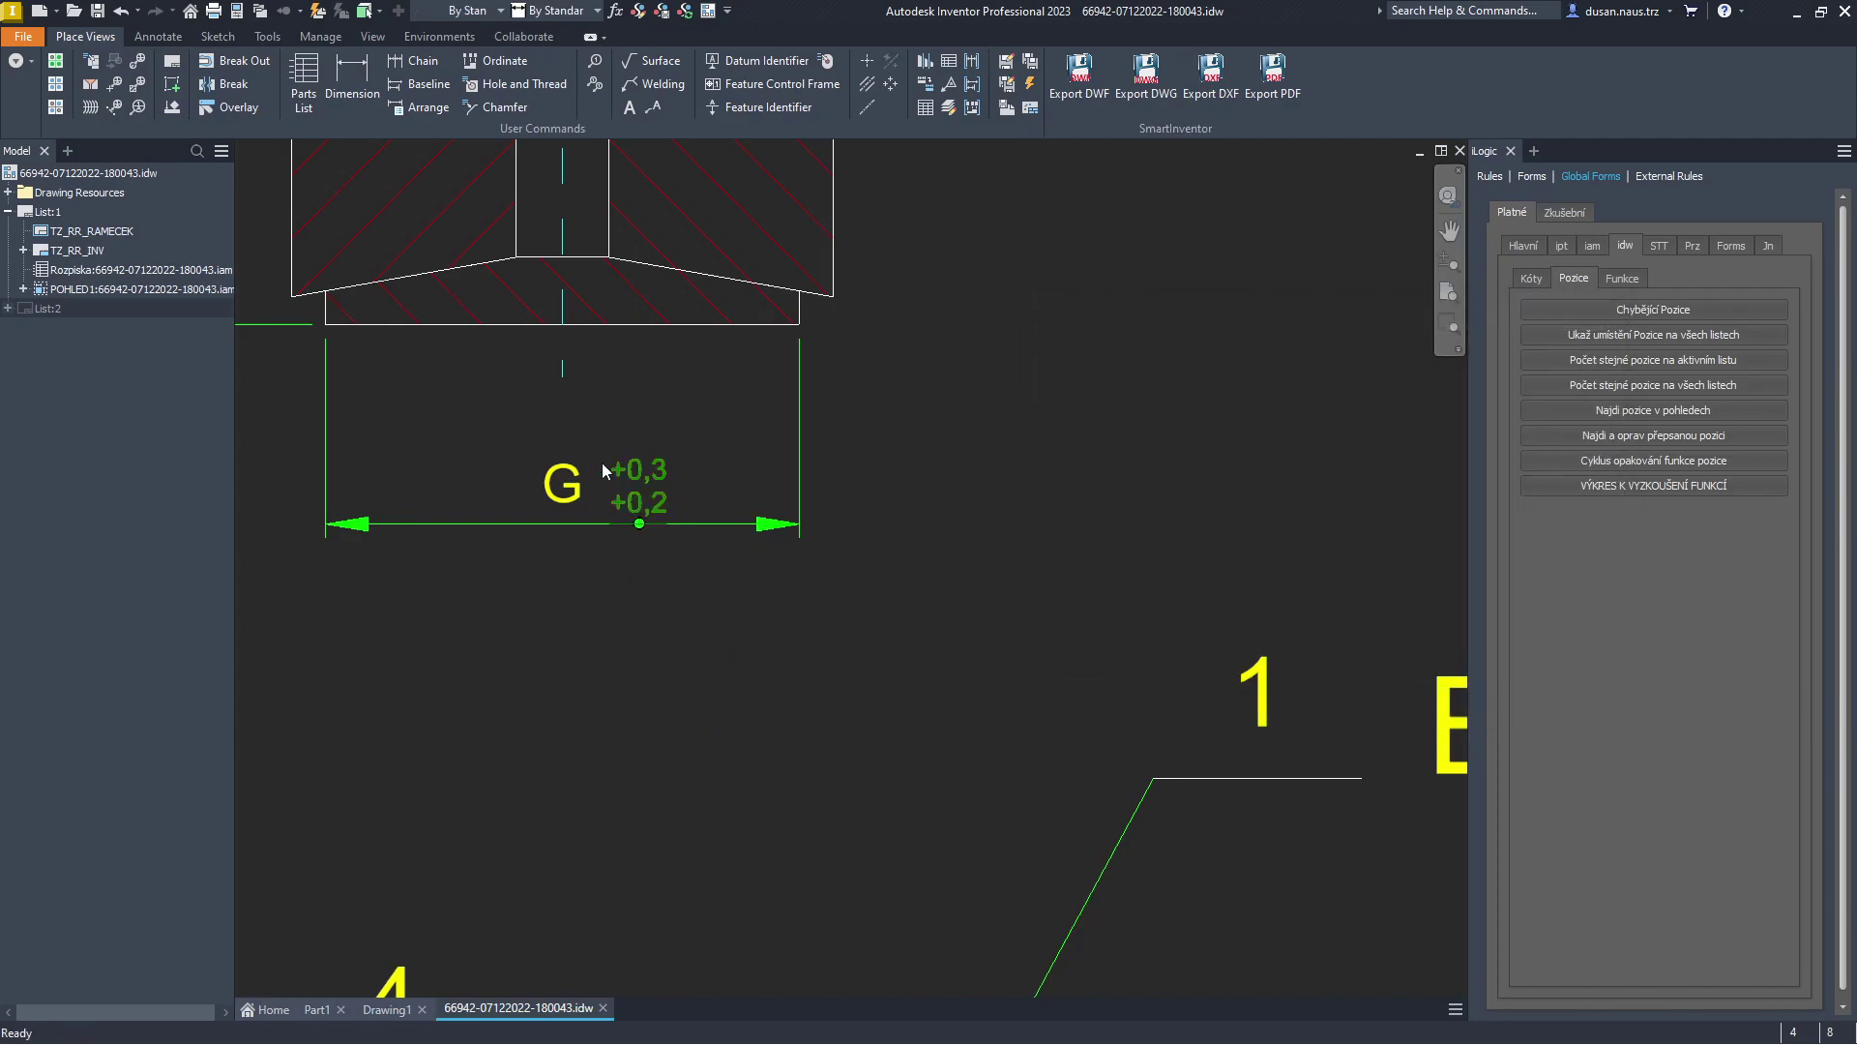
right_click(637, 483)
key("Escape")
scroll(642, 518, "down", 4)
middle_click_drag(467, 270, 550, 544)
scroll(467, 190, "up", 6)
right_click(492, 350)
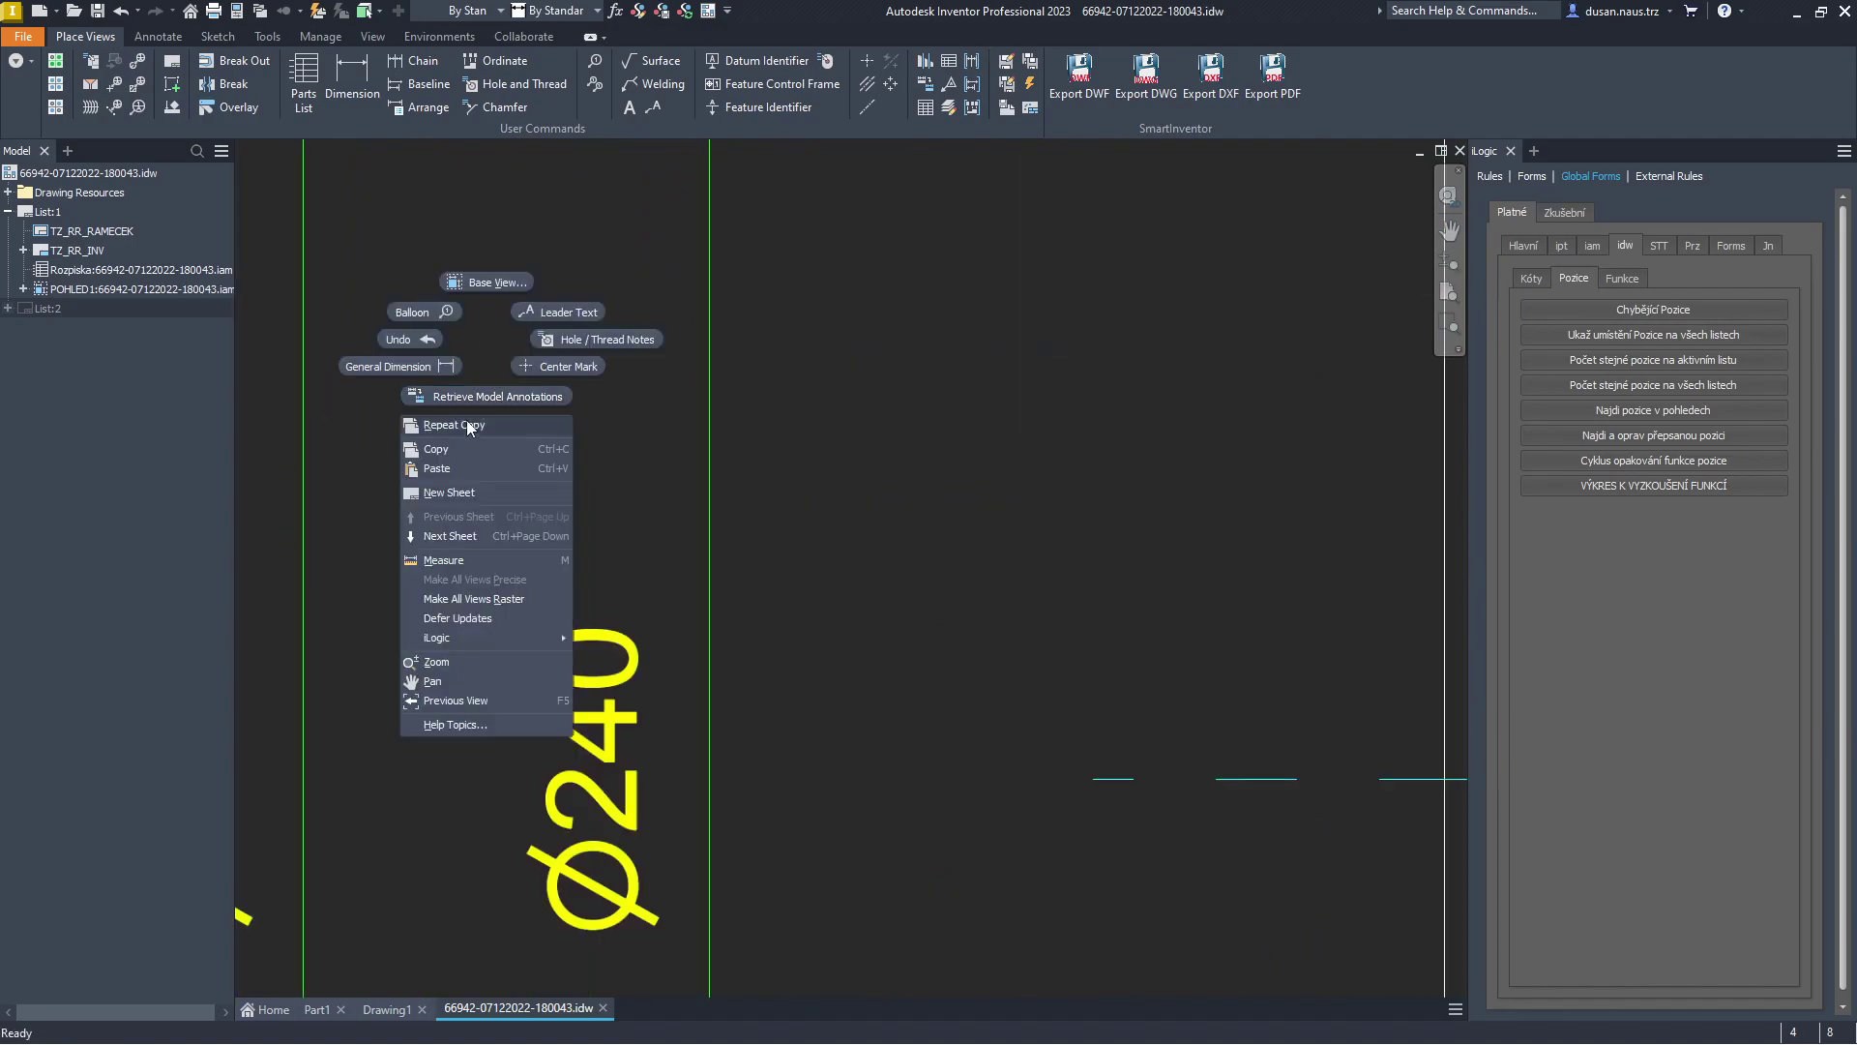
left_click(437, 468)
left_click(709, 480)
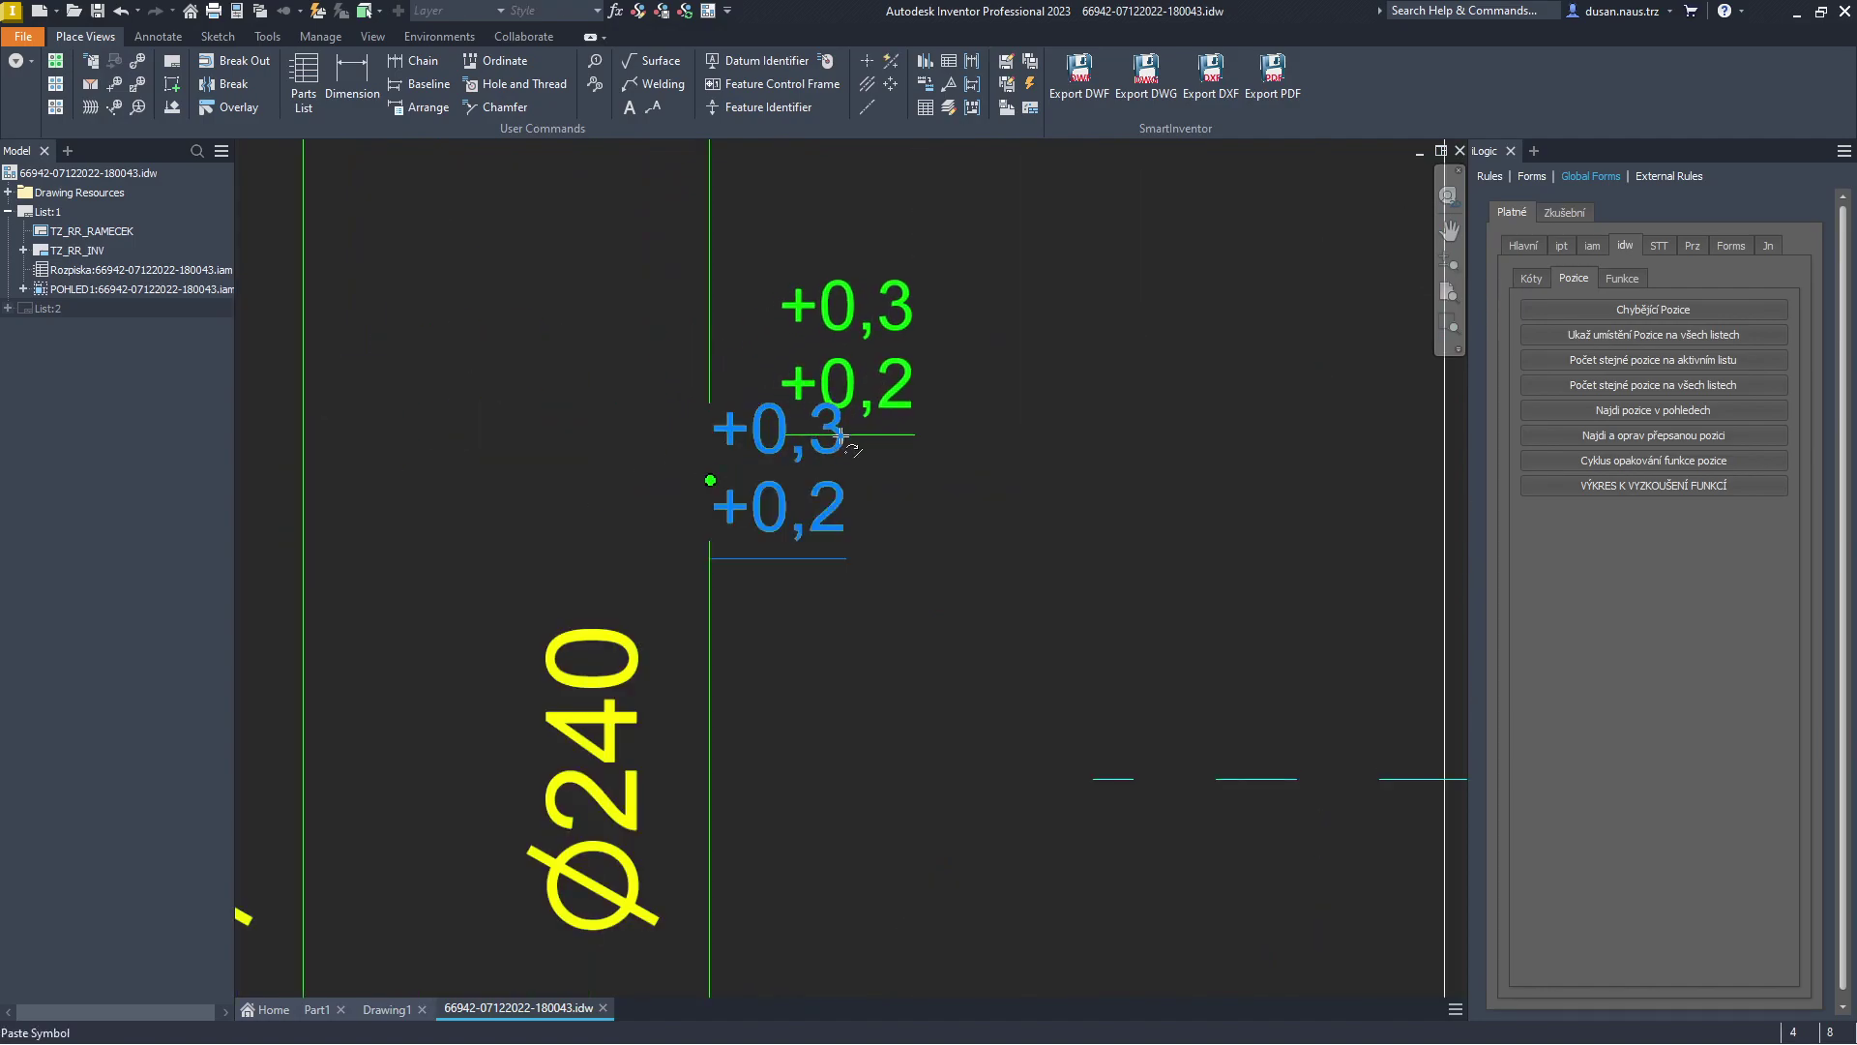
key("Escape")
Rotate the pasted tolerance text to 90 degrees and position it on the Ø240 dimension line, above the dimension value.
left_click_drag(737, 483, 682, 444)
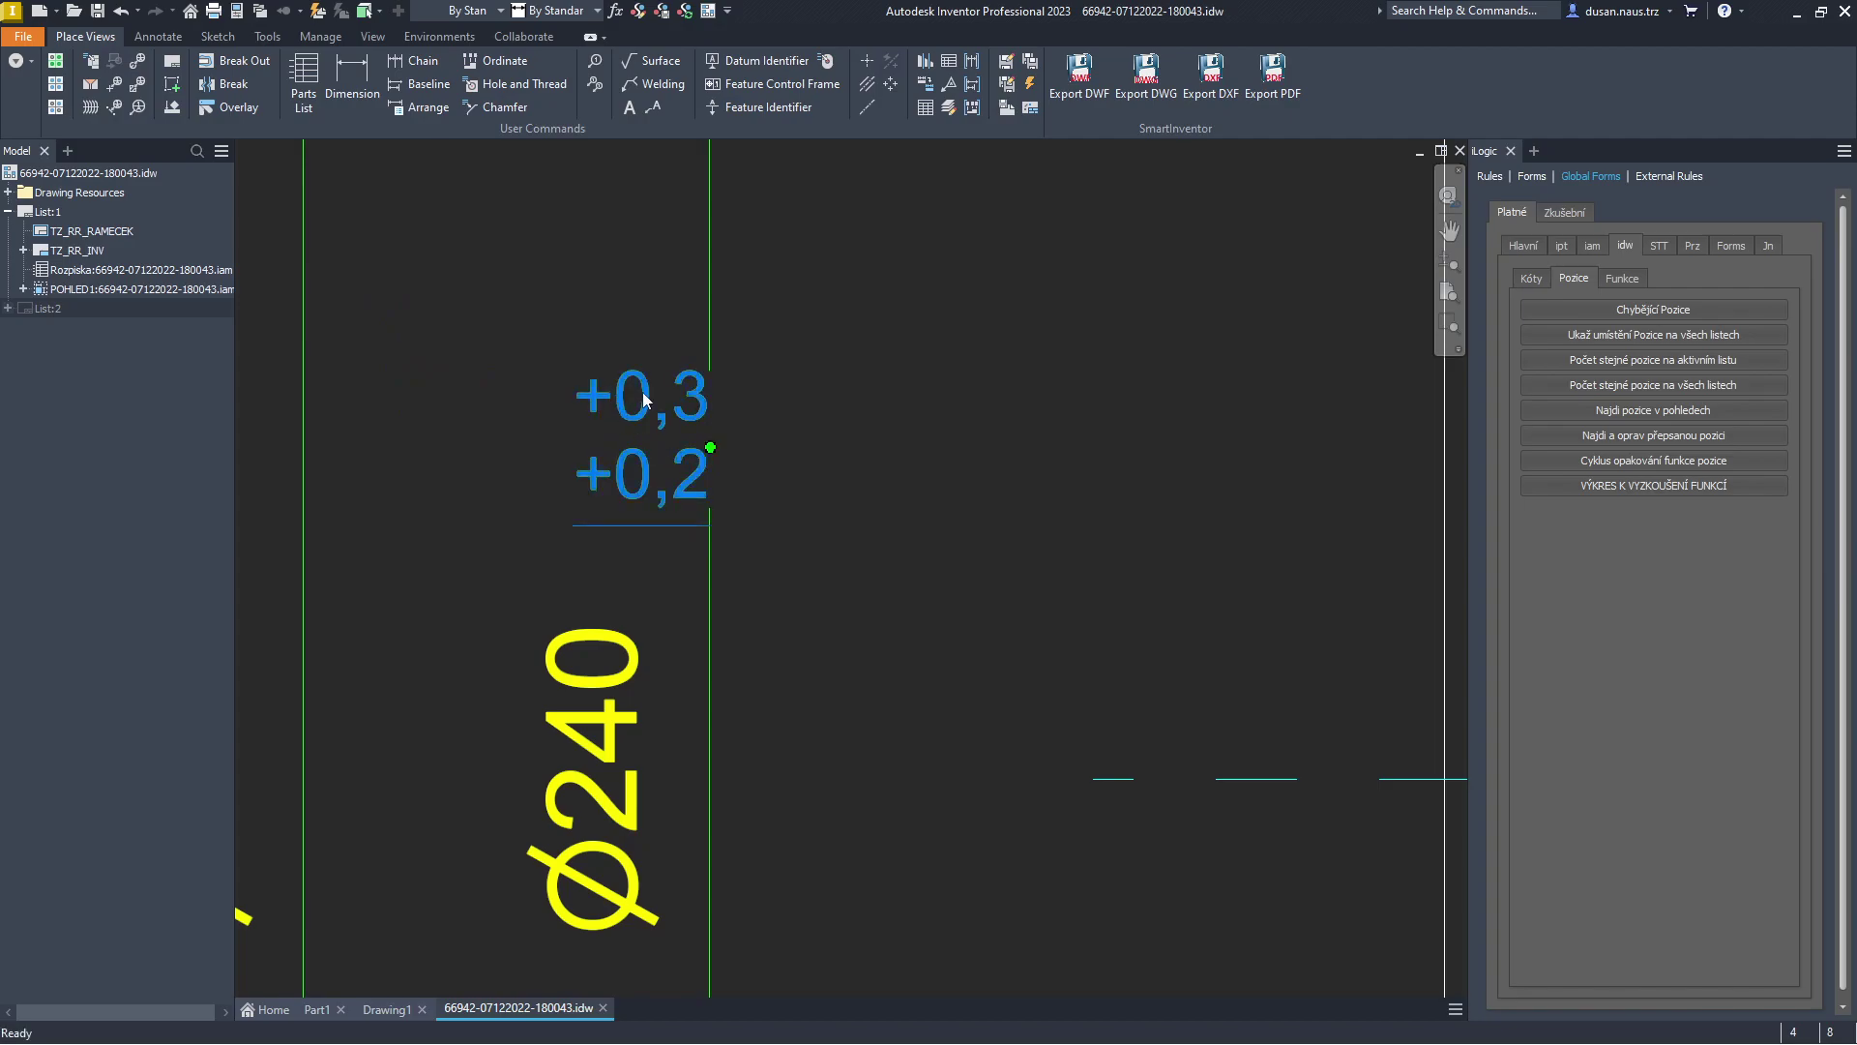
double_click(740, 430)
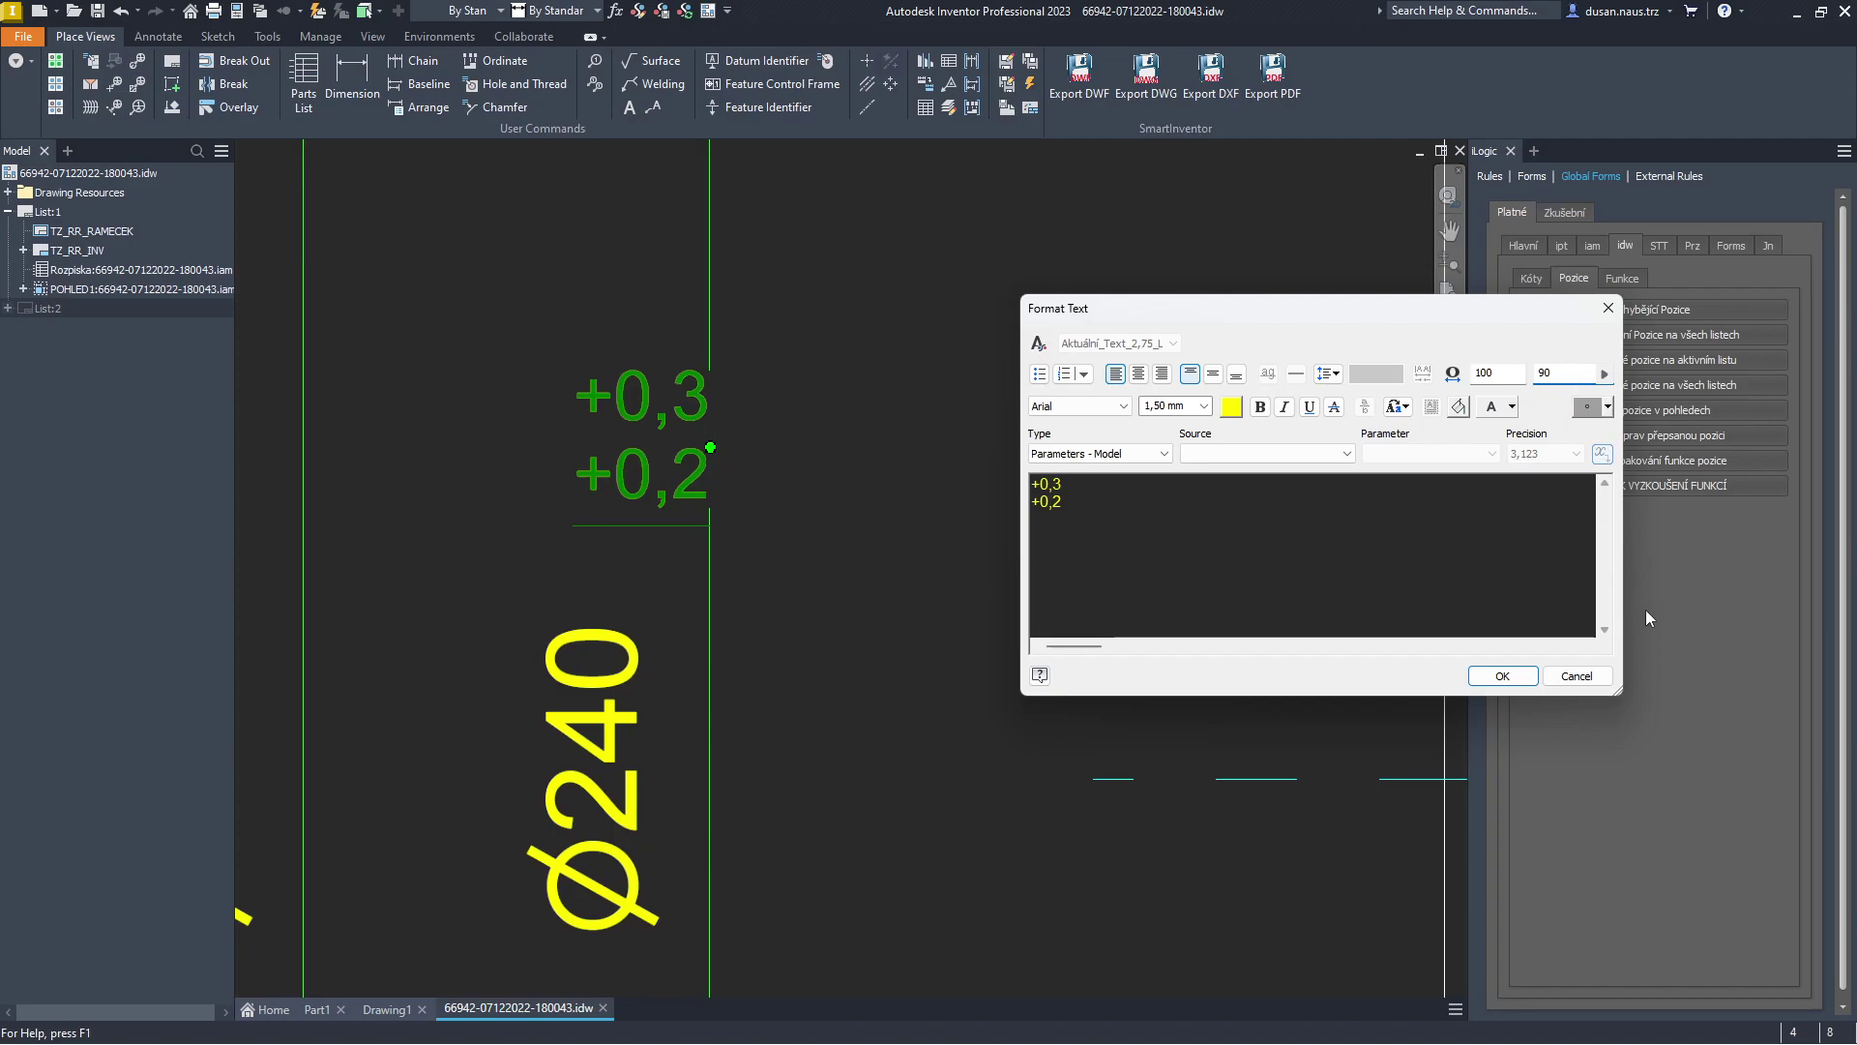
left_click(1502, 675)
scroll(559, 398, "down", 5)
scroll(632, 432, "up", 3)
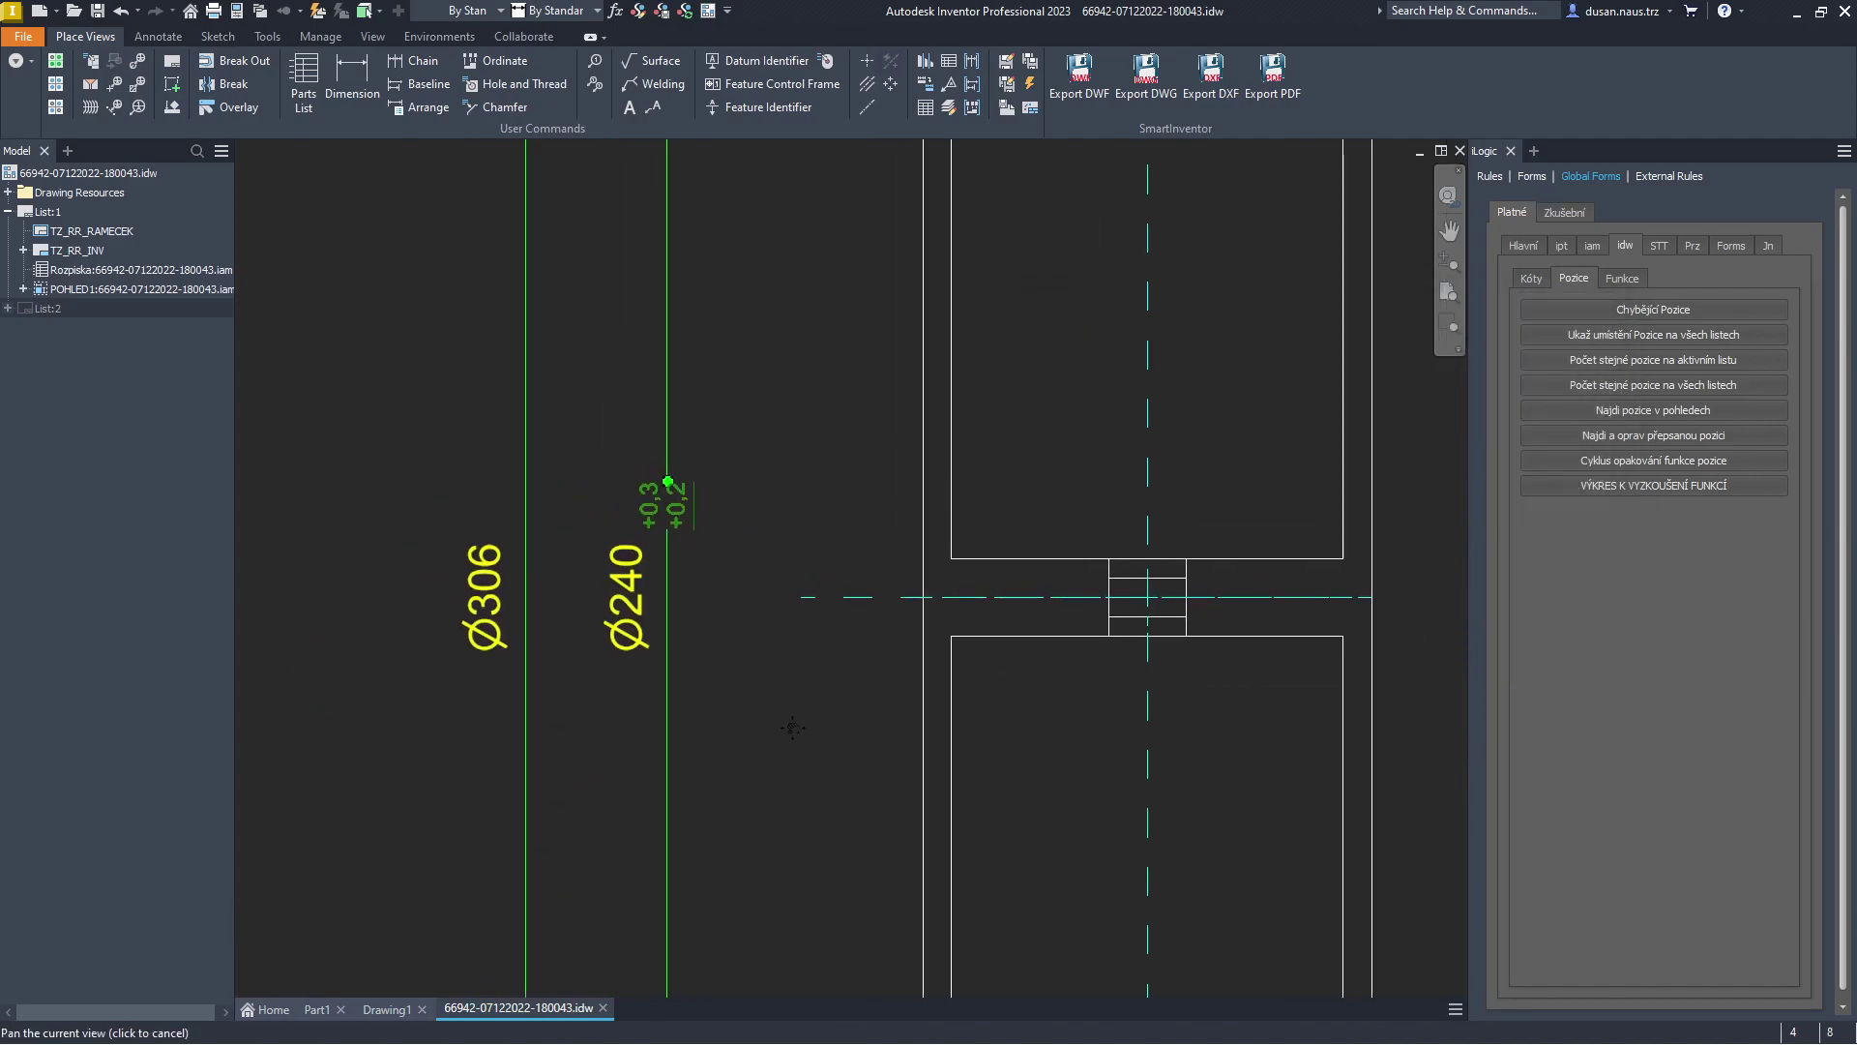
left_click_drag(656, 420, 715, 427)
right_click(733, 443)
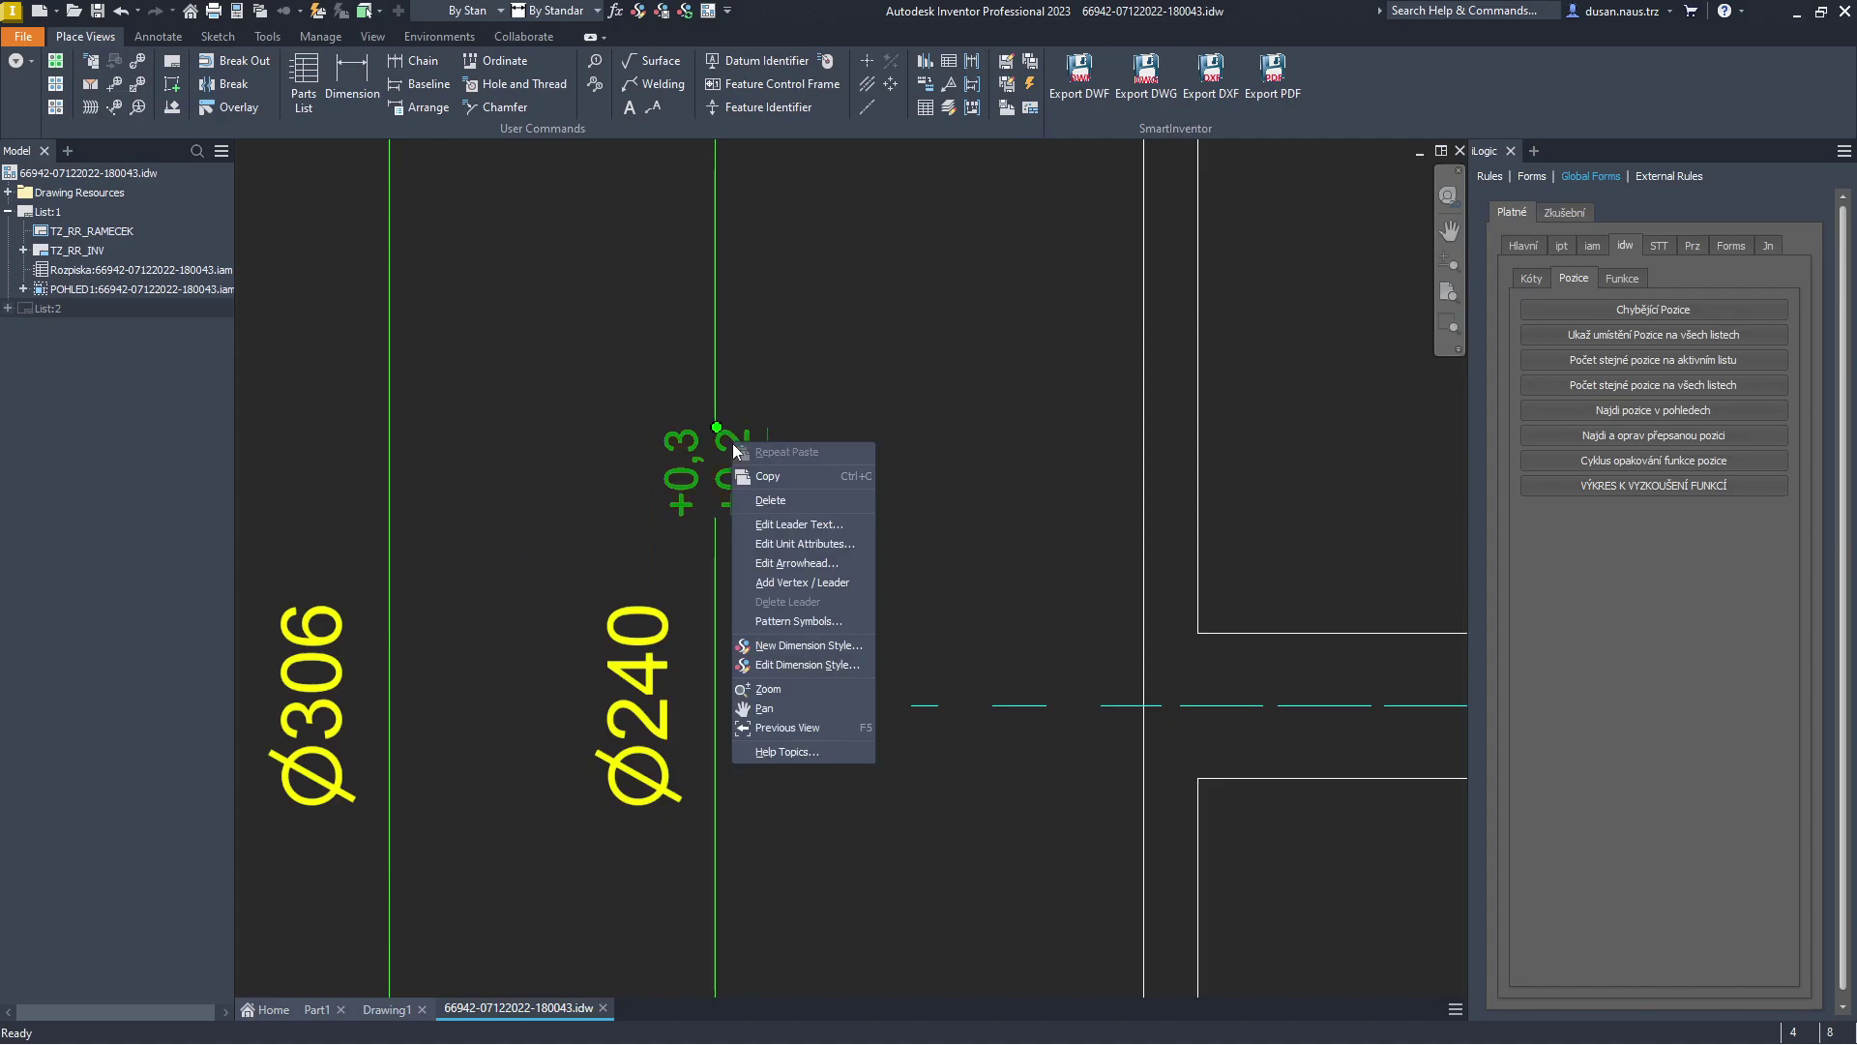
left_click(759, 523)
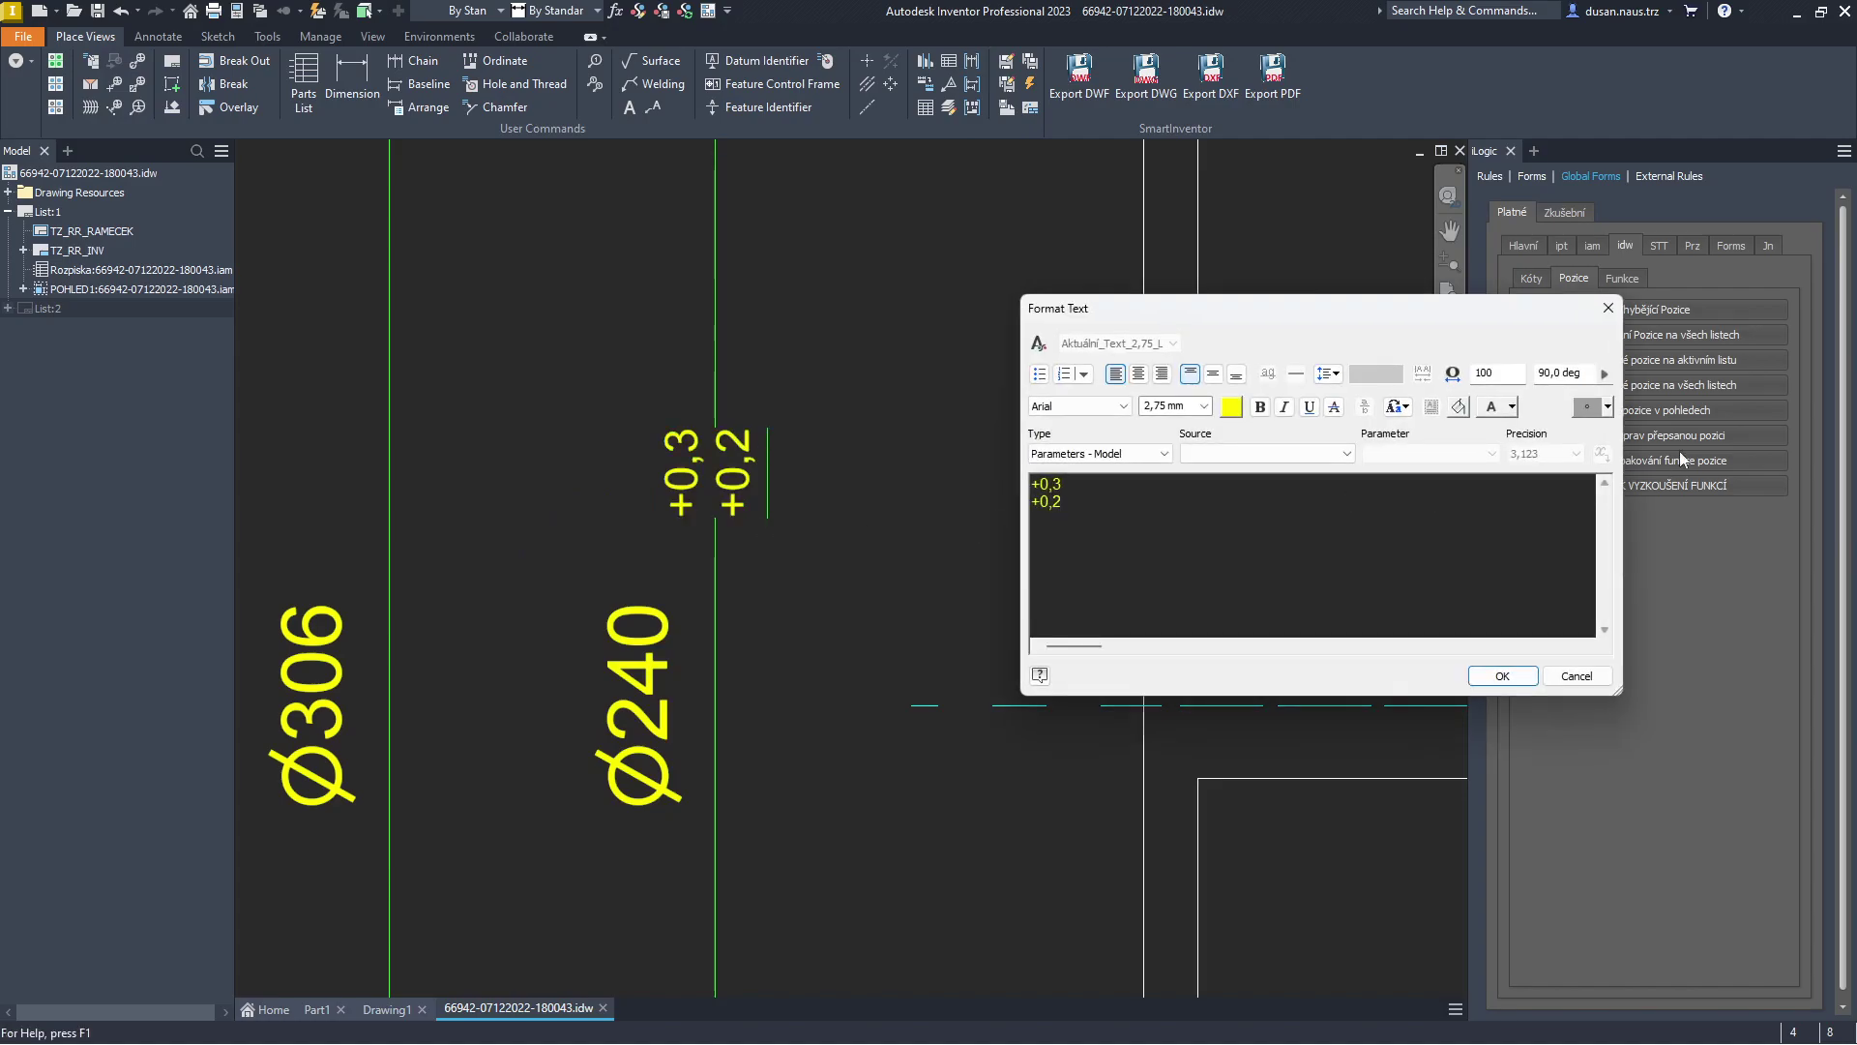
left_click(1596, 312)
Begin defining a new sketch symbol in the drawing resources.
scroll(789, 399, "up", 3)
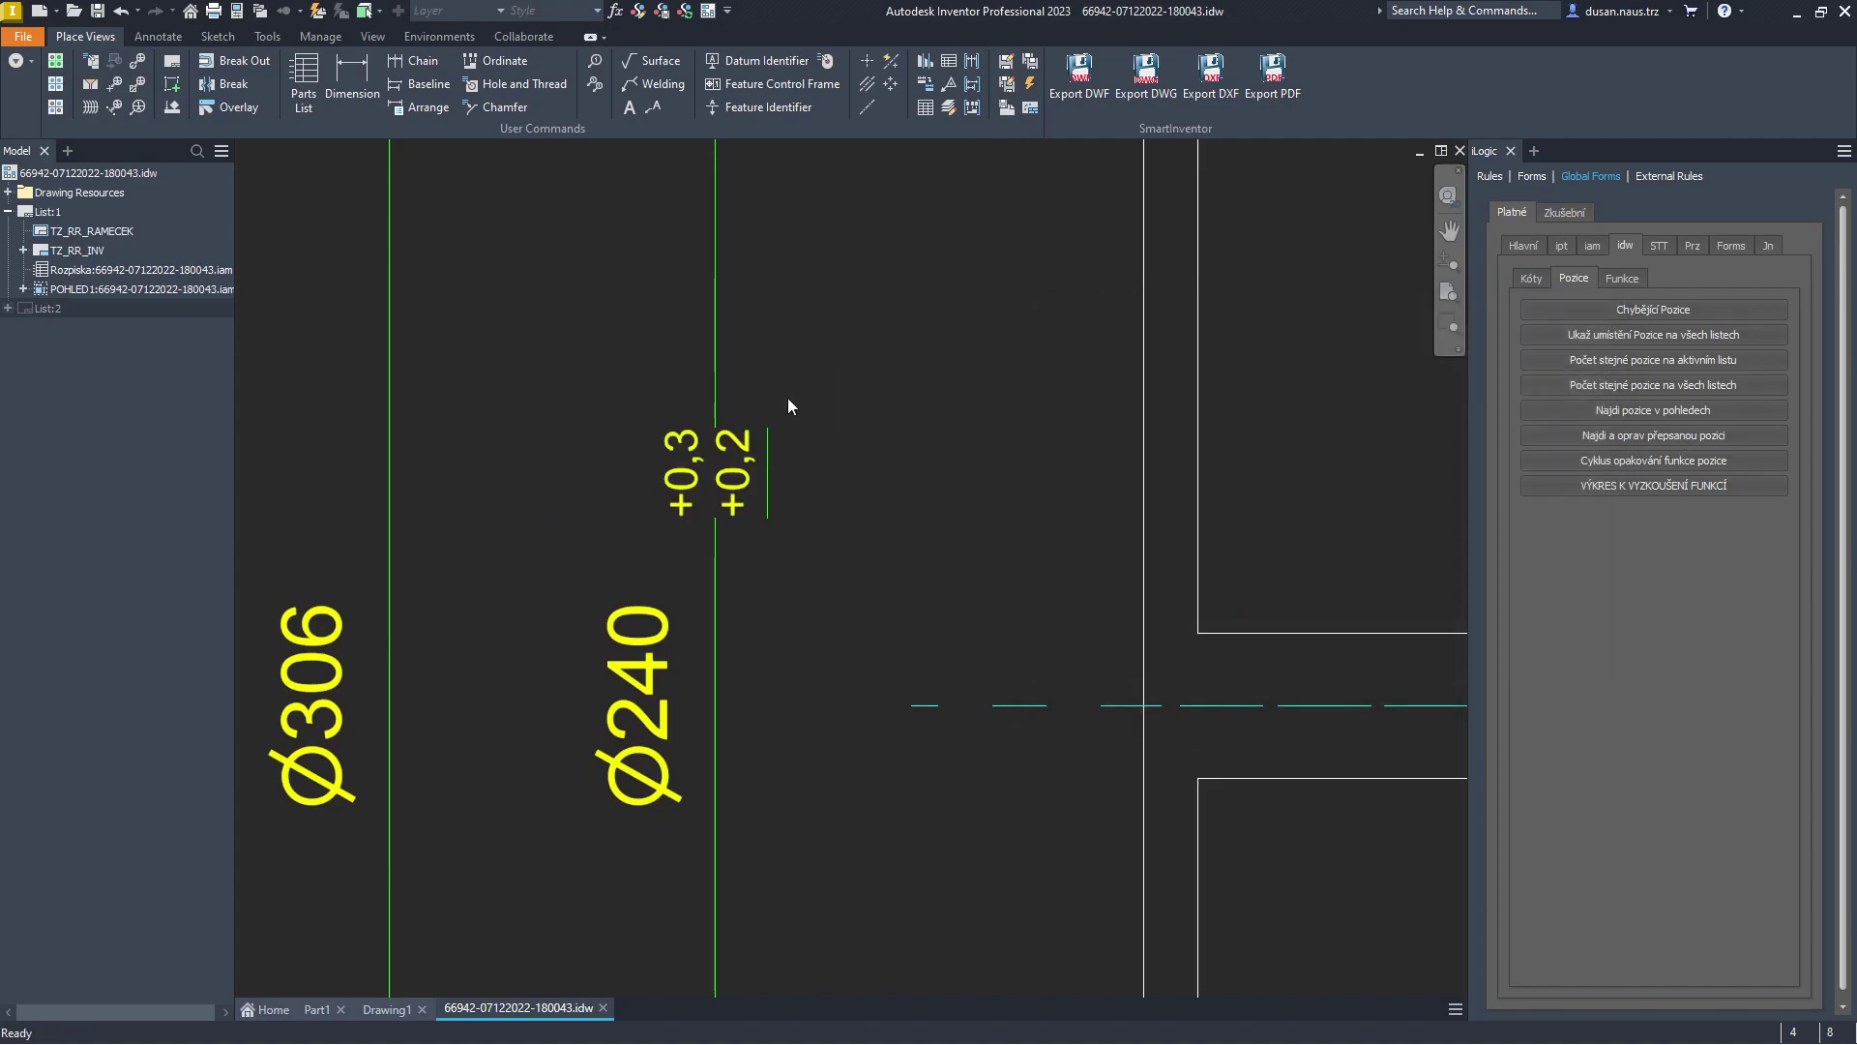
left_click(7, 191)
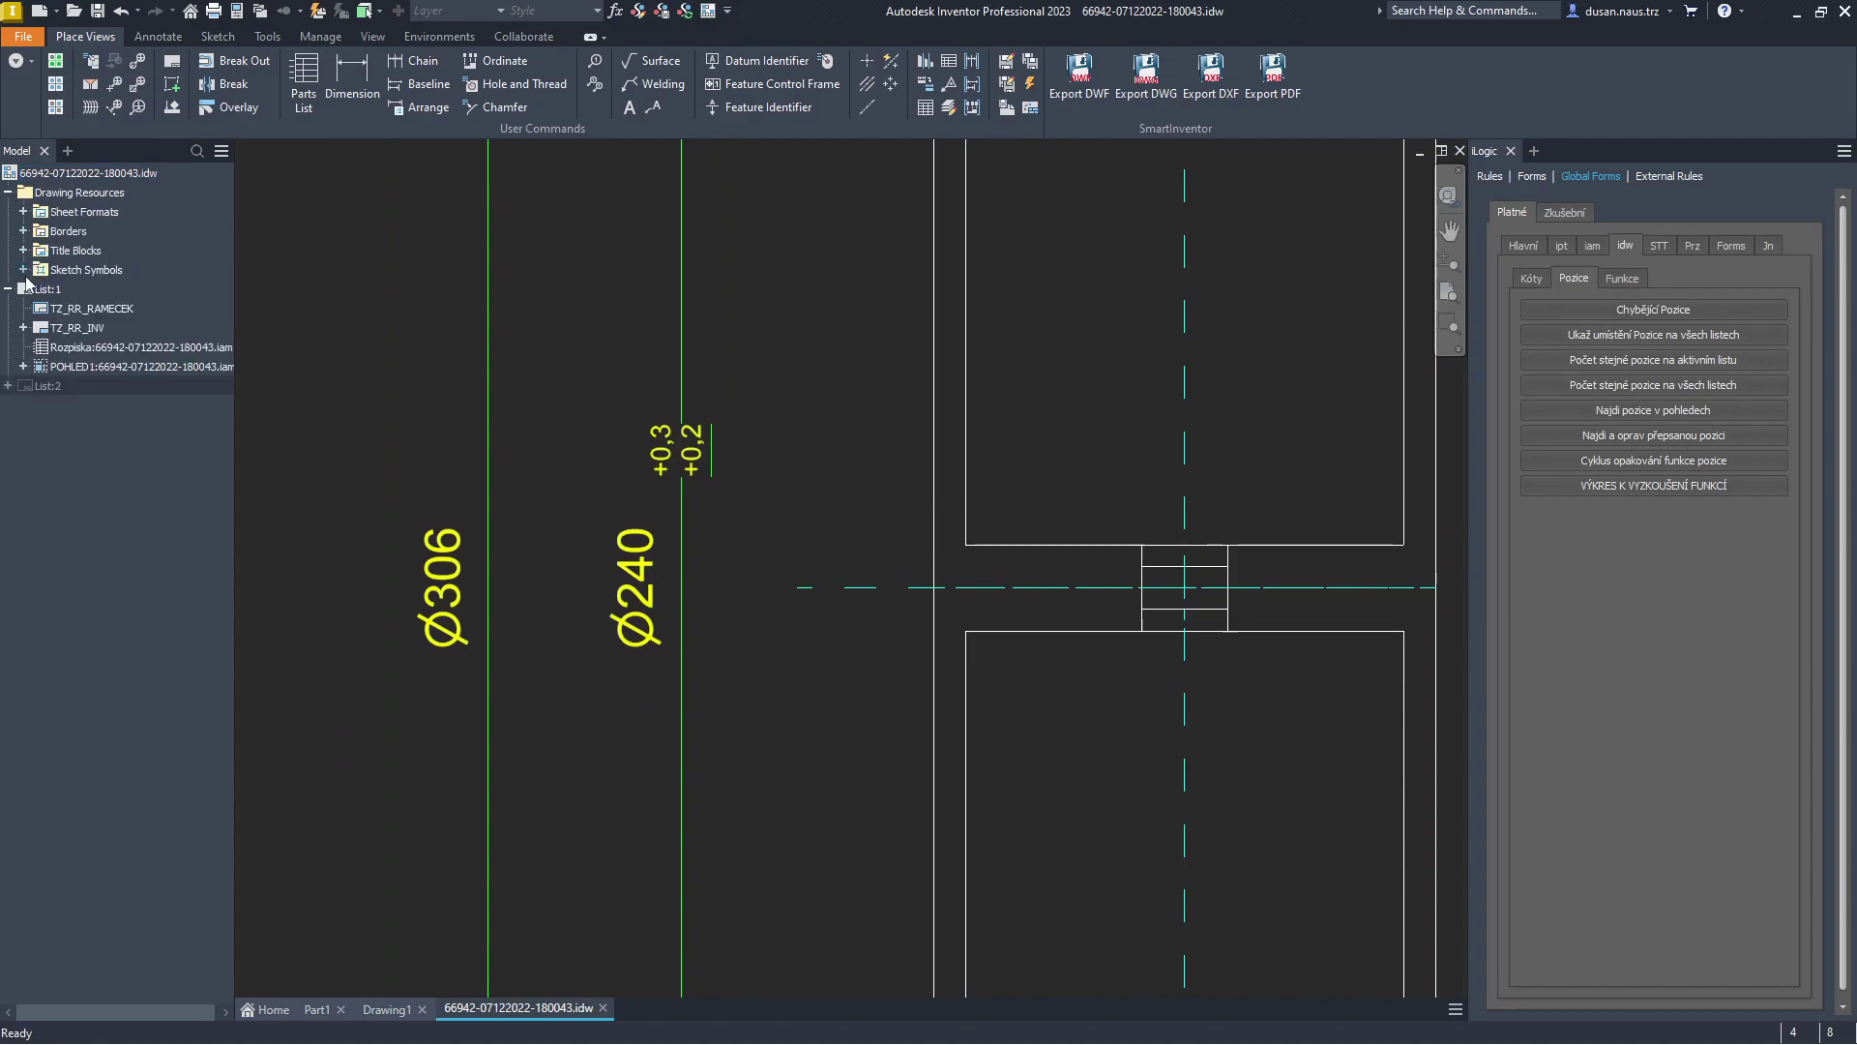
left_click(23, 269)
right_click(56, 270)
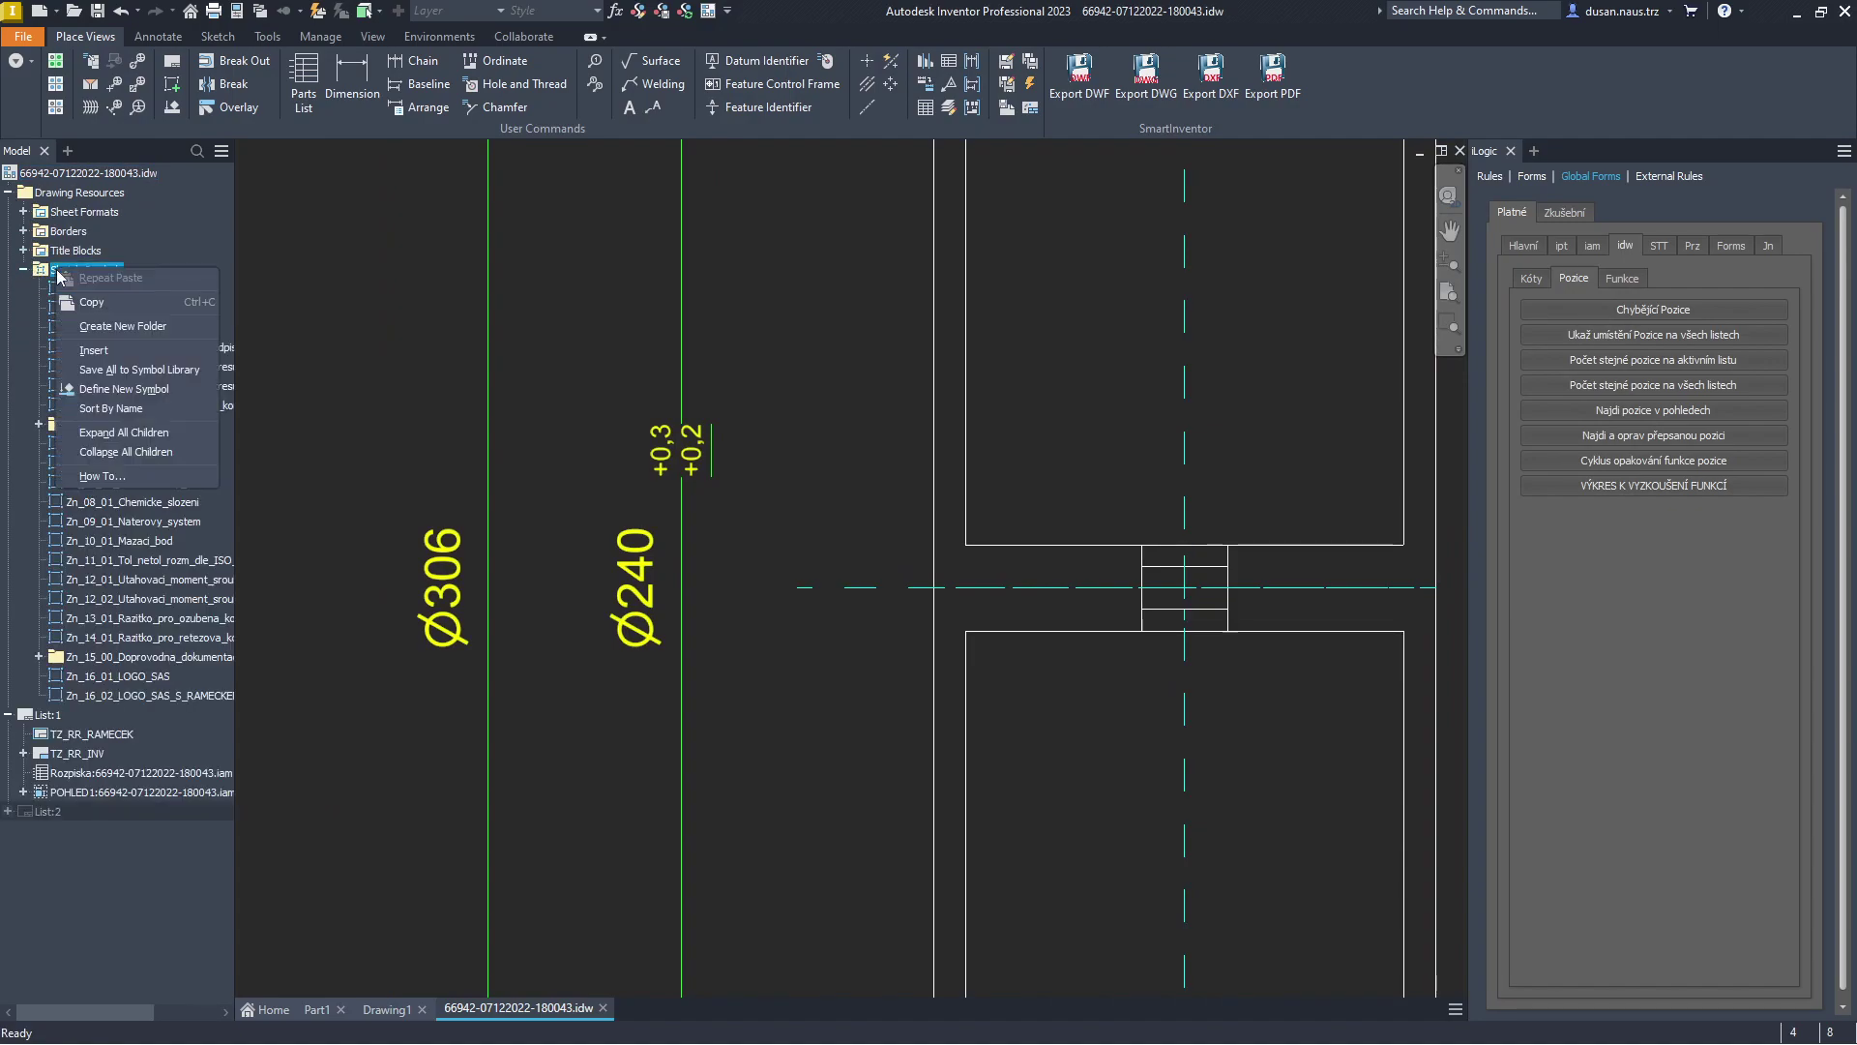
left_click(100, 389)
Start a text object in the symbol sketch, just outside the left extension line of the G dimension.
scroll(578, 582, "up", 2)
middle_click_drag(578, 583, 528, 271)
scroll(528, 270, "up", 4)
scroll(676, 672, "down", 8)
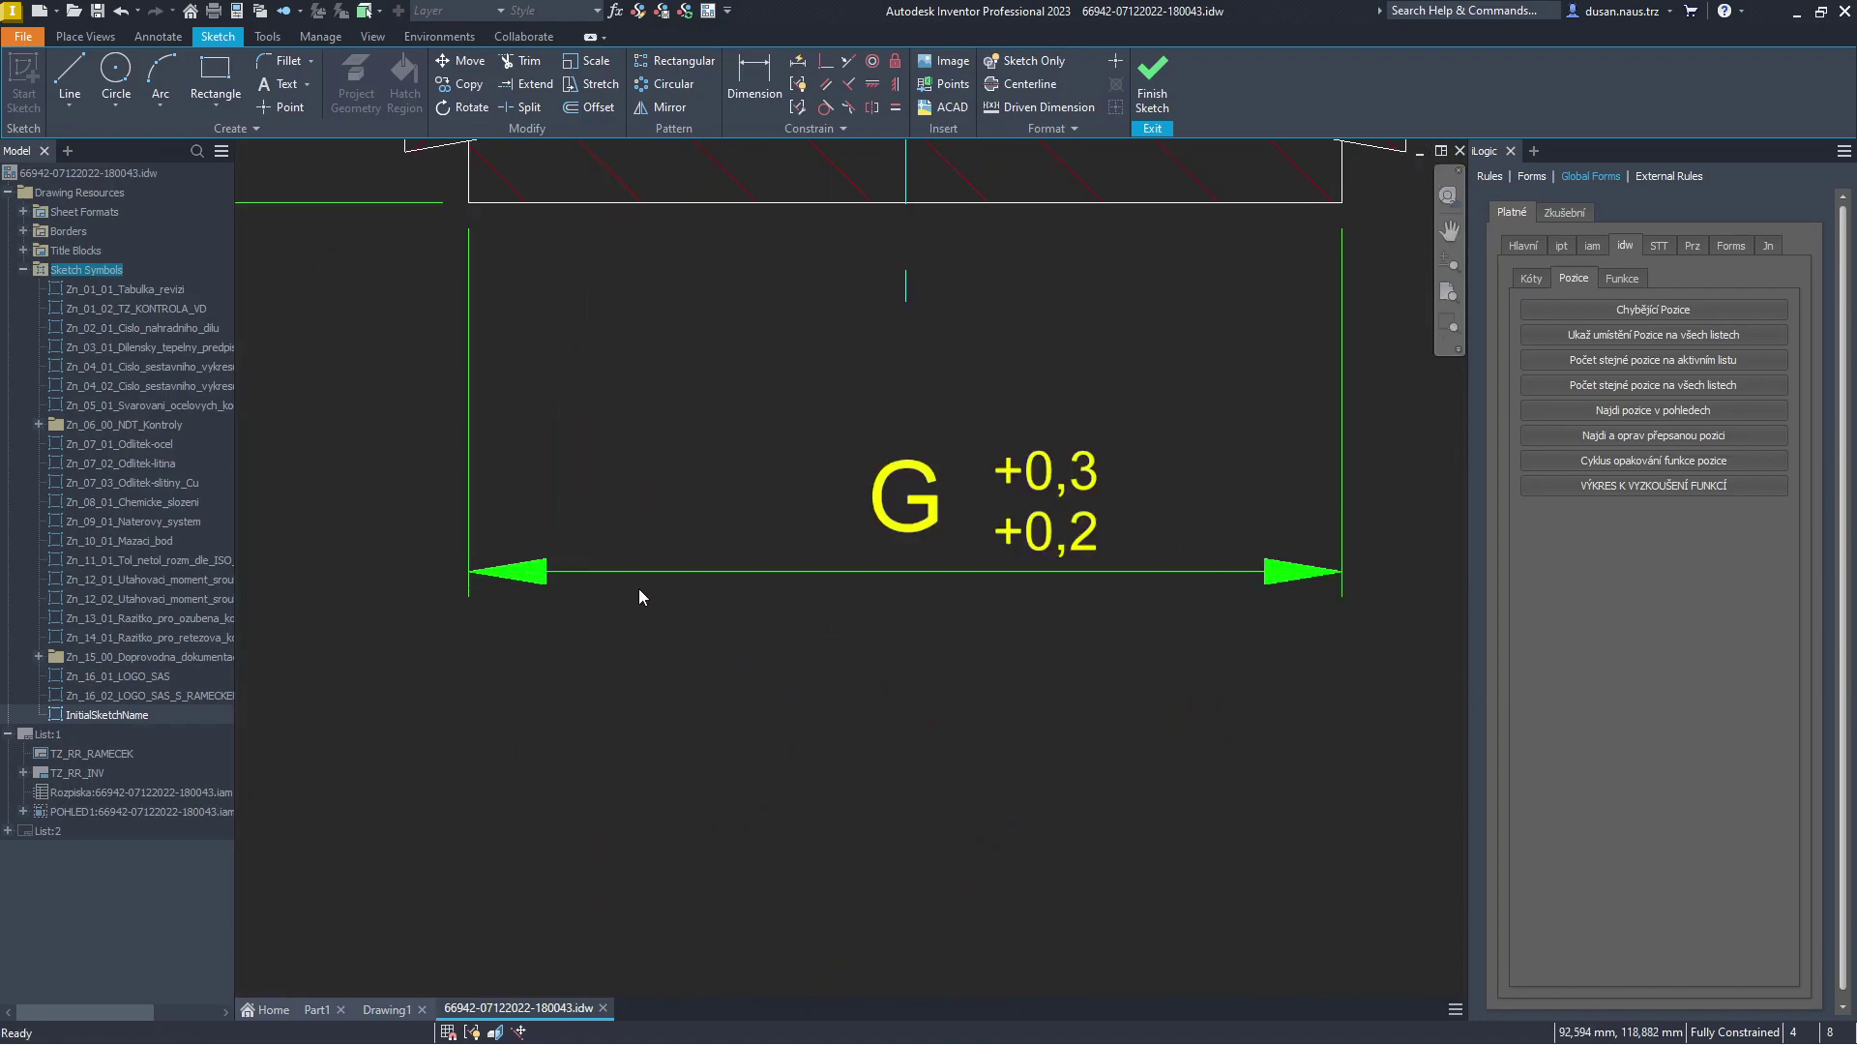
middle_click_drag(646, 593, 863, 566)
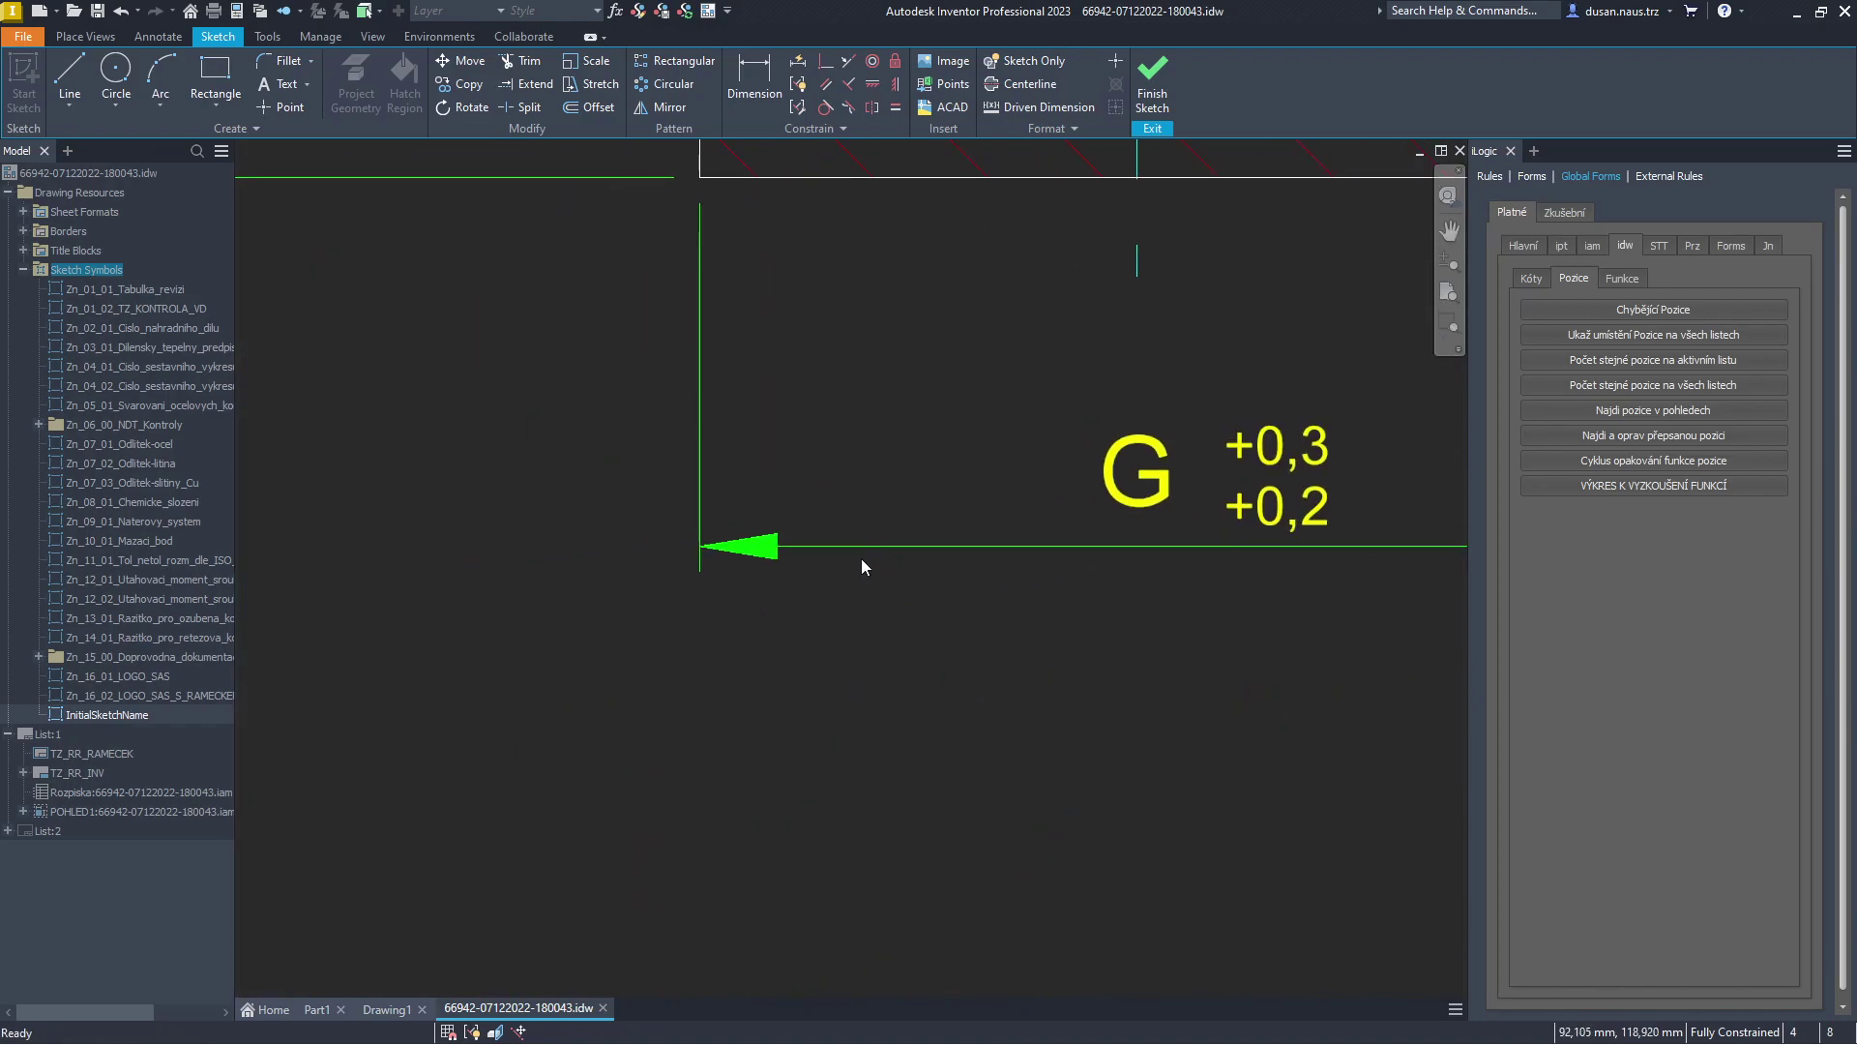
left_click(283, 85)
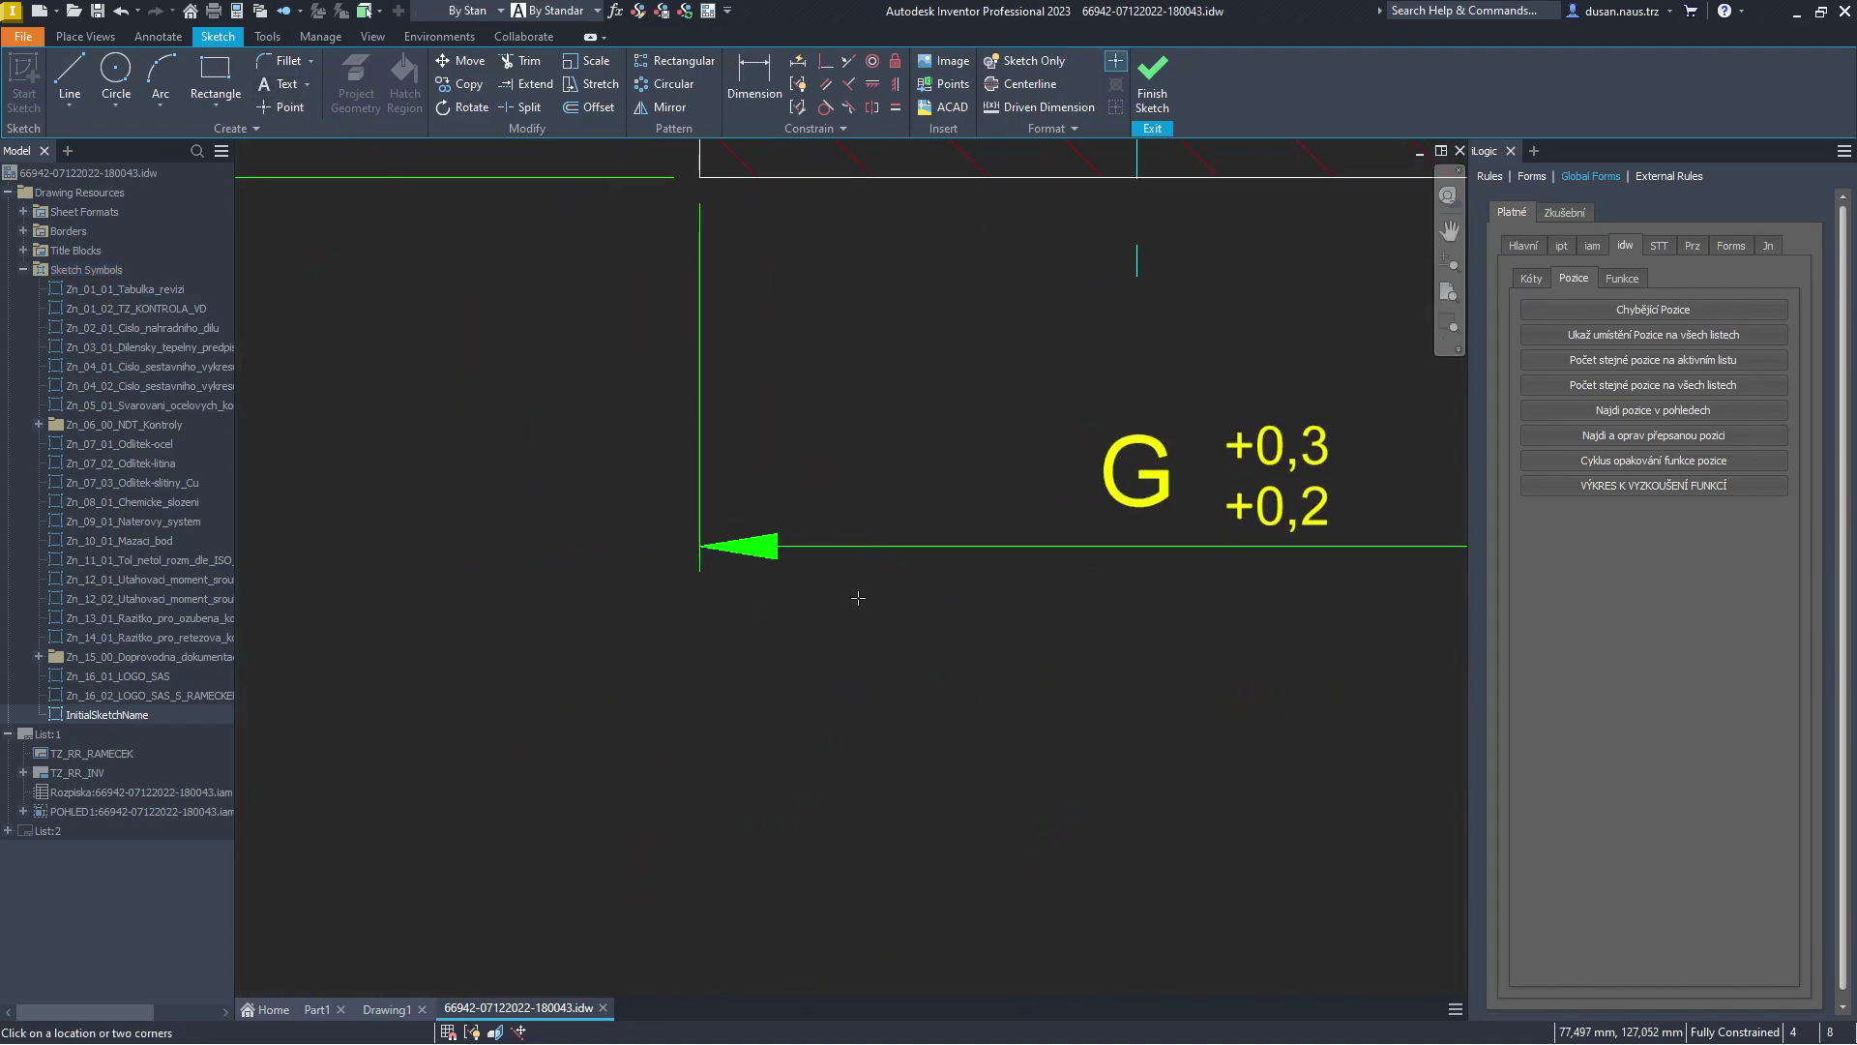
left_click(523, 510)
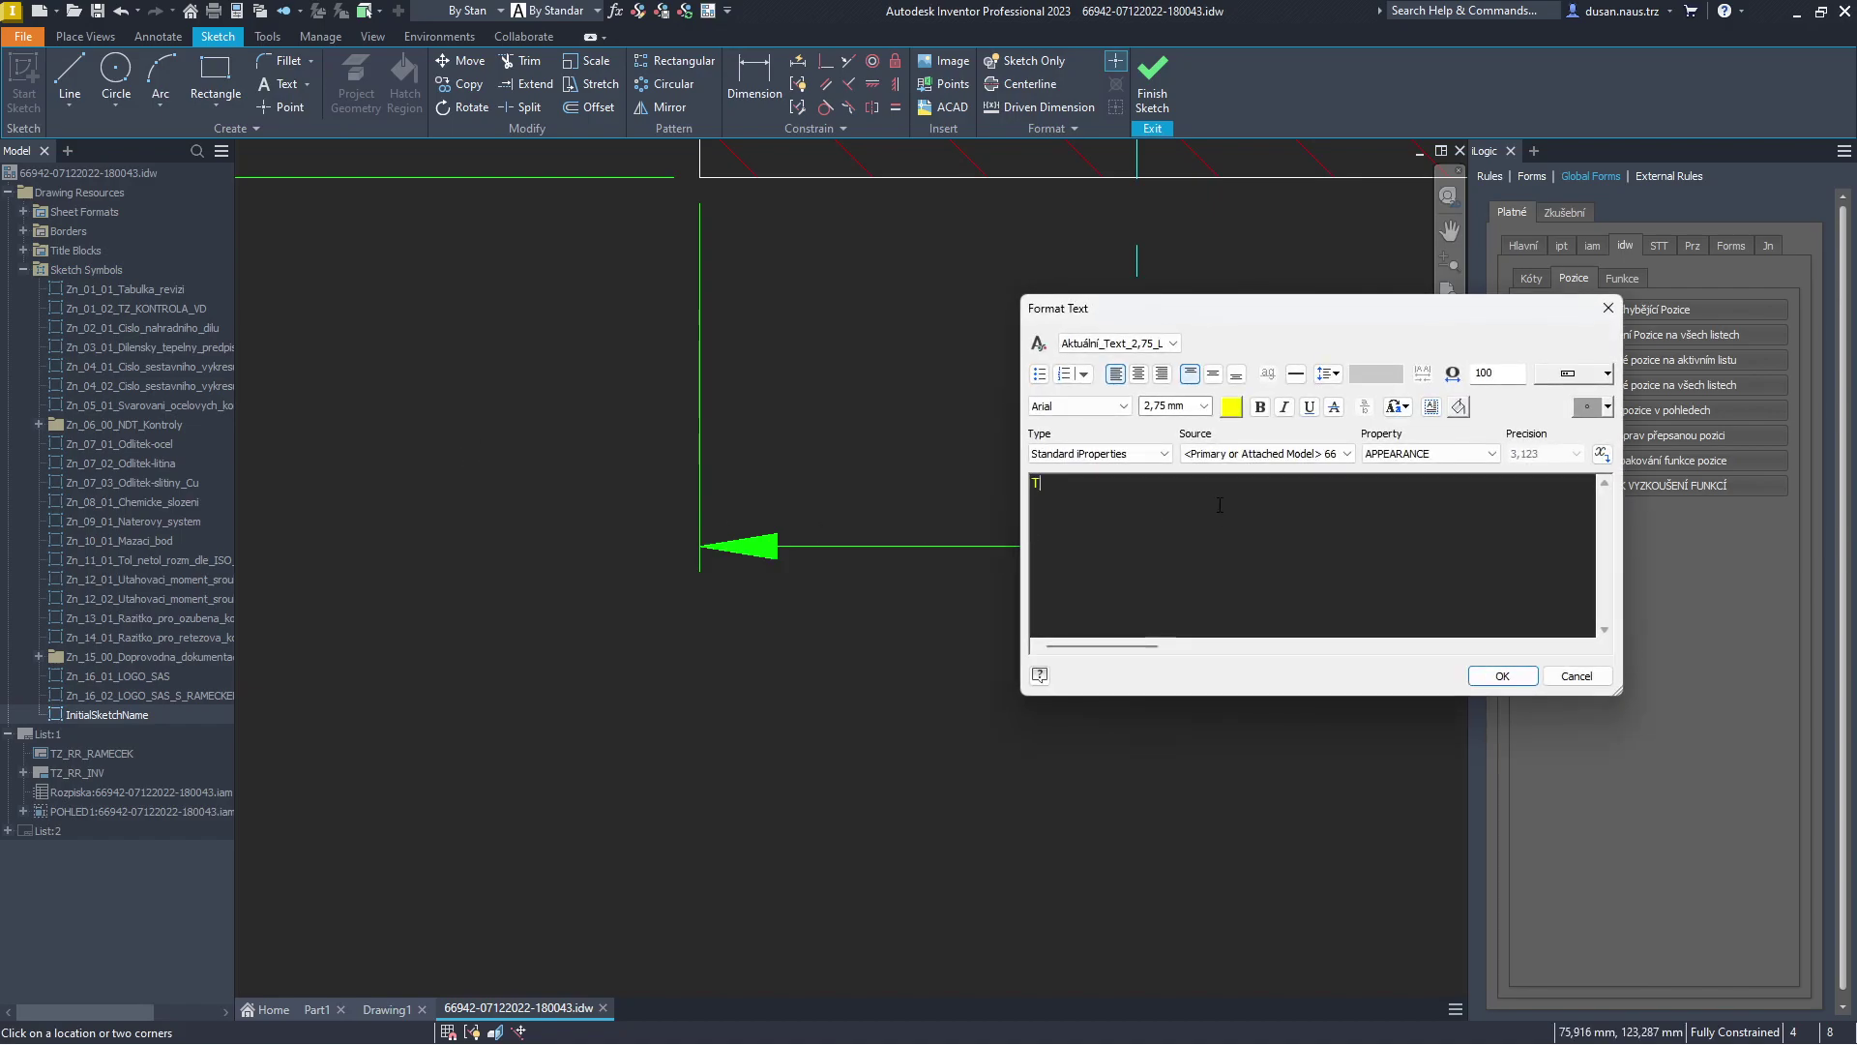
type("Tolerance Upper +0,3")
left_click(1104, 453)
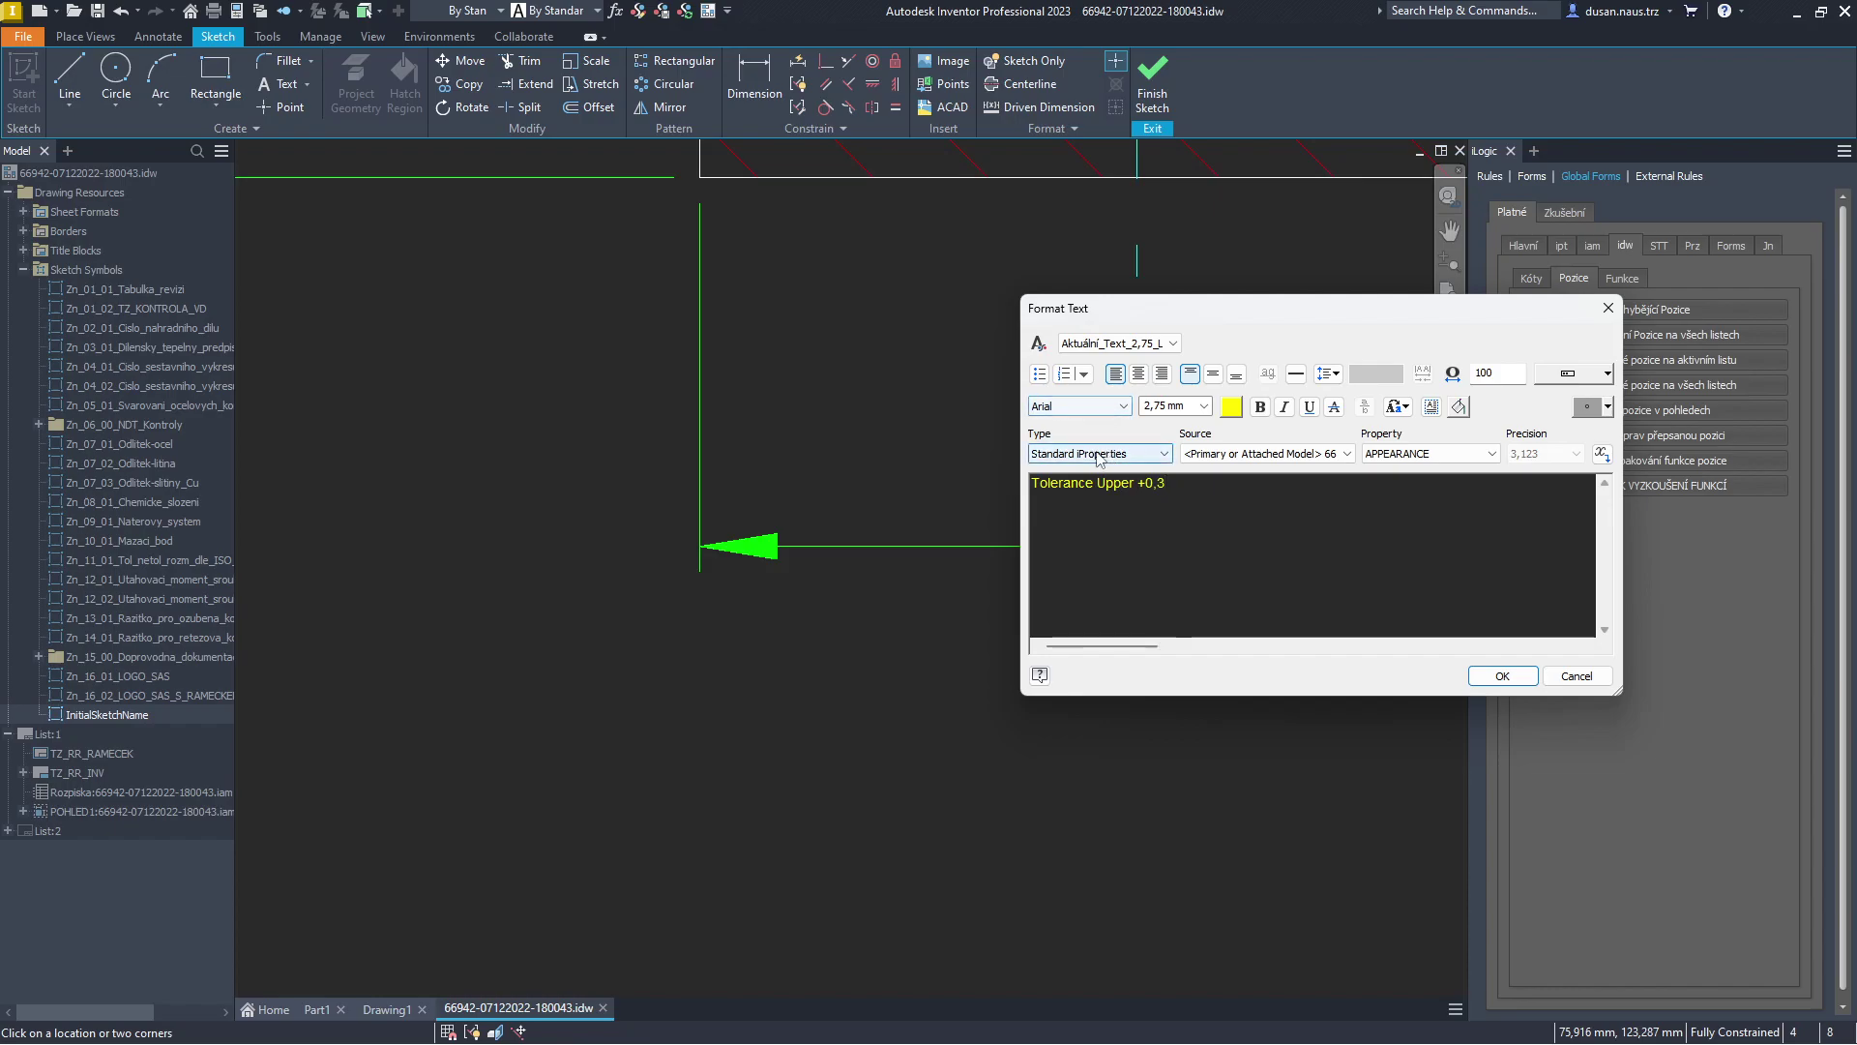
left_click(1067, 522)
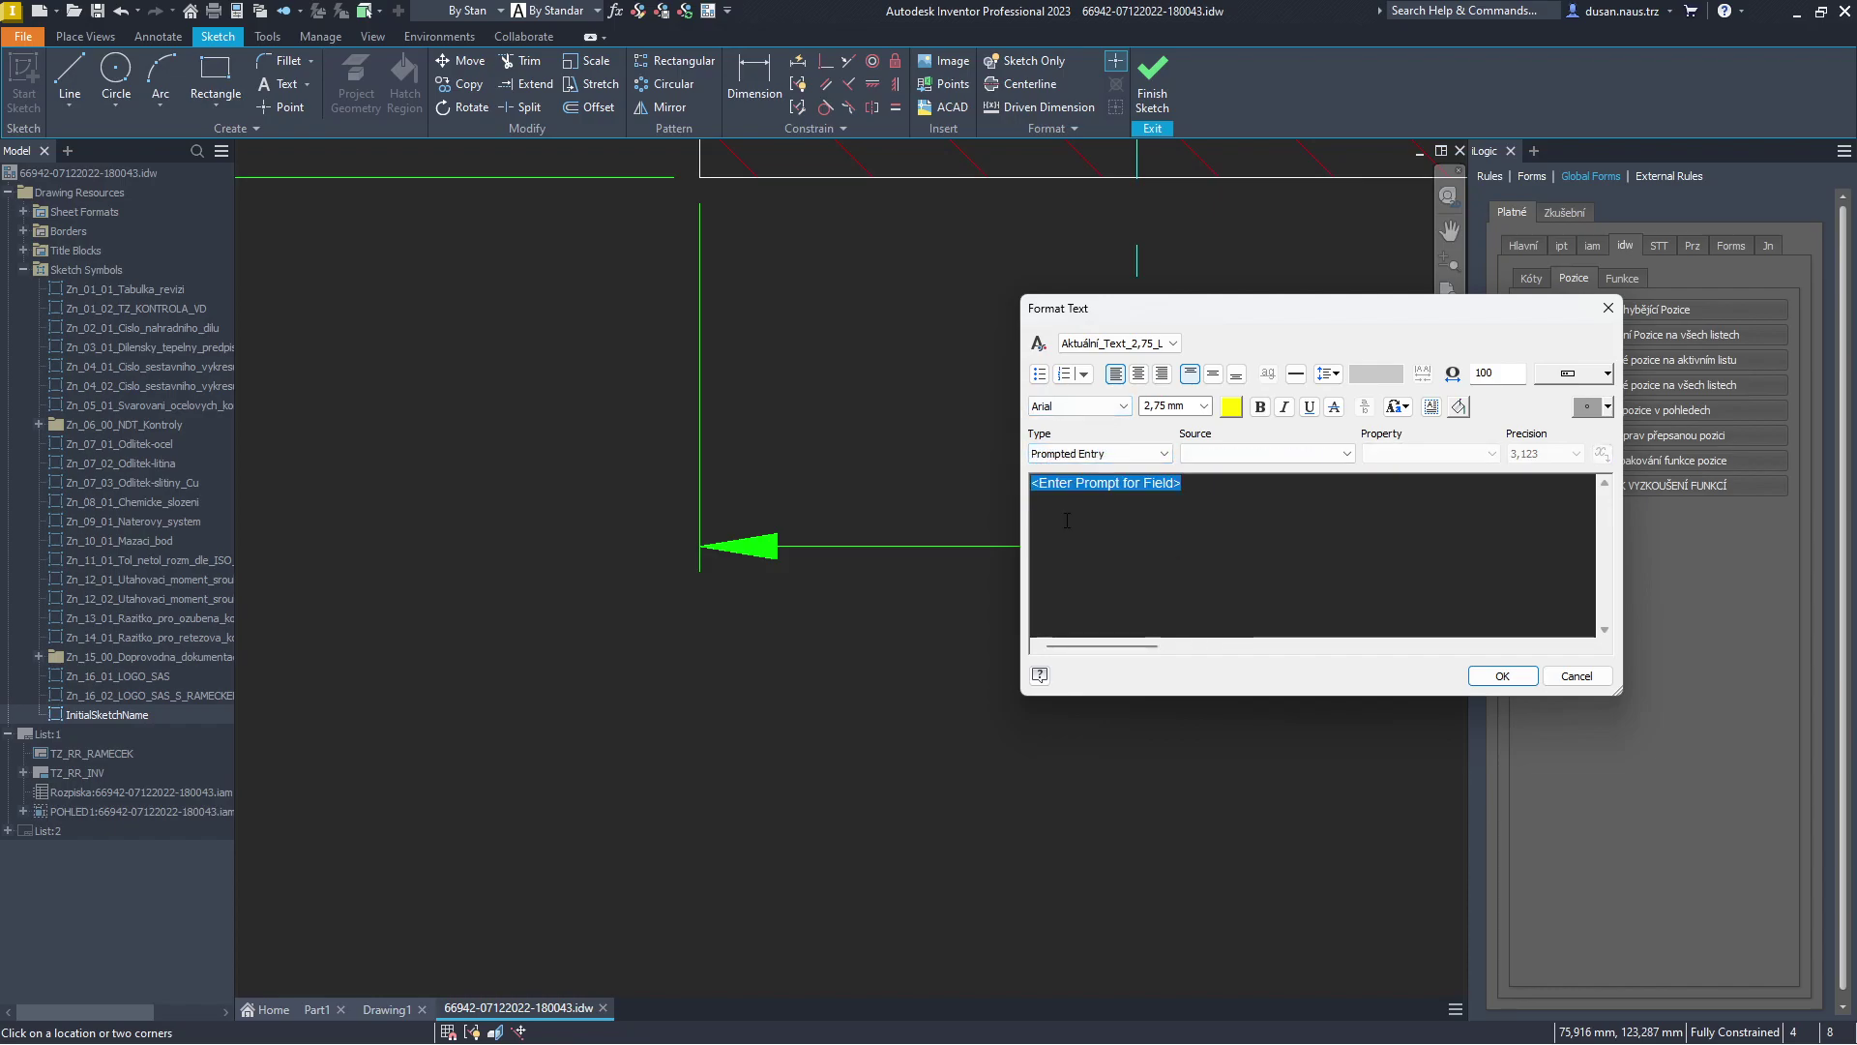
left_click(1129, 484)
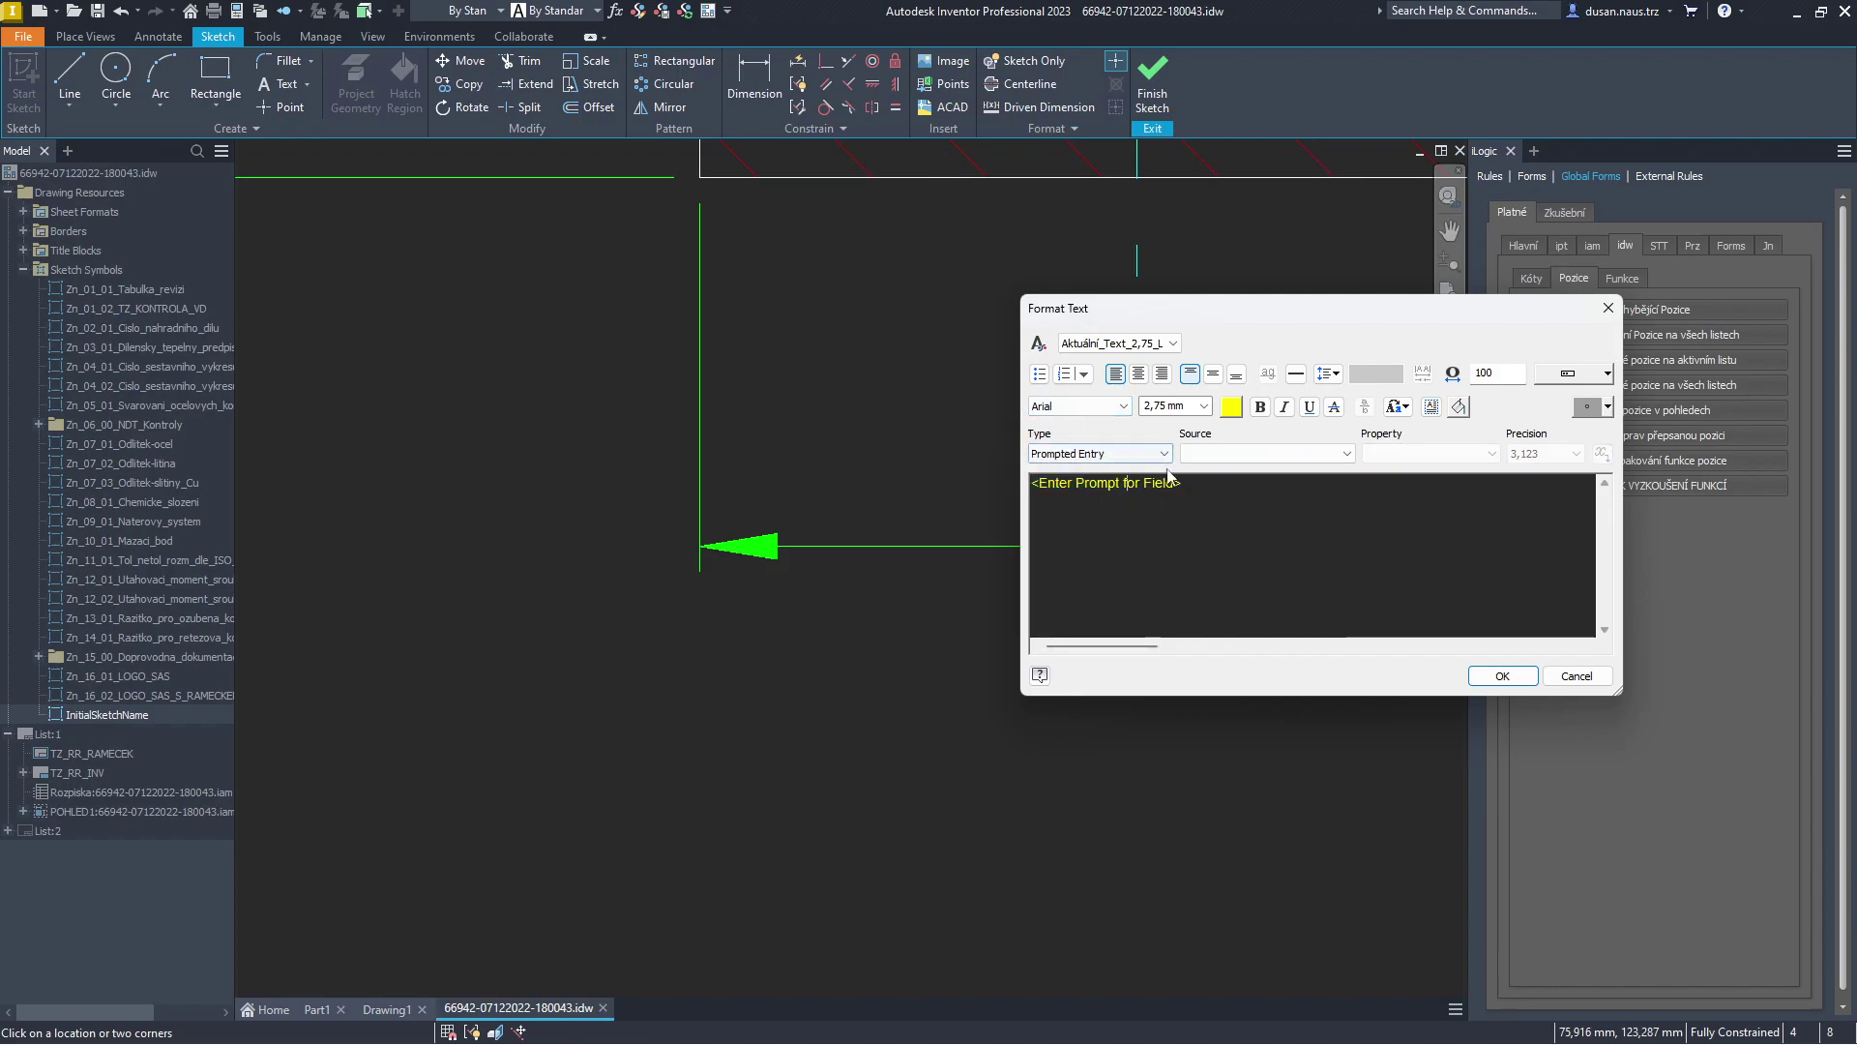
left_click_drag(1199, 482, 1031, 487)
type("T")
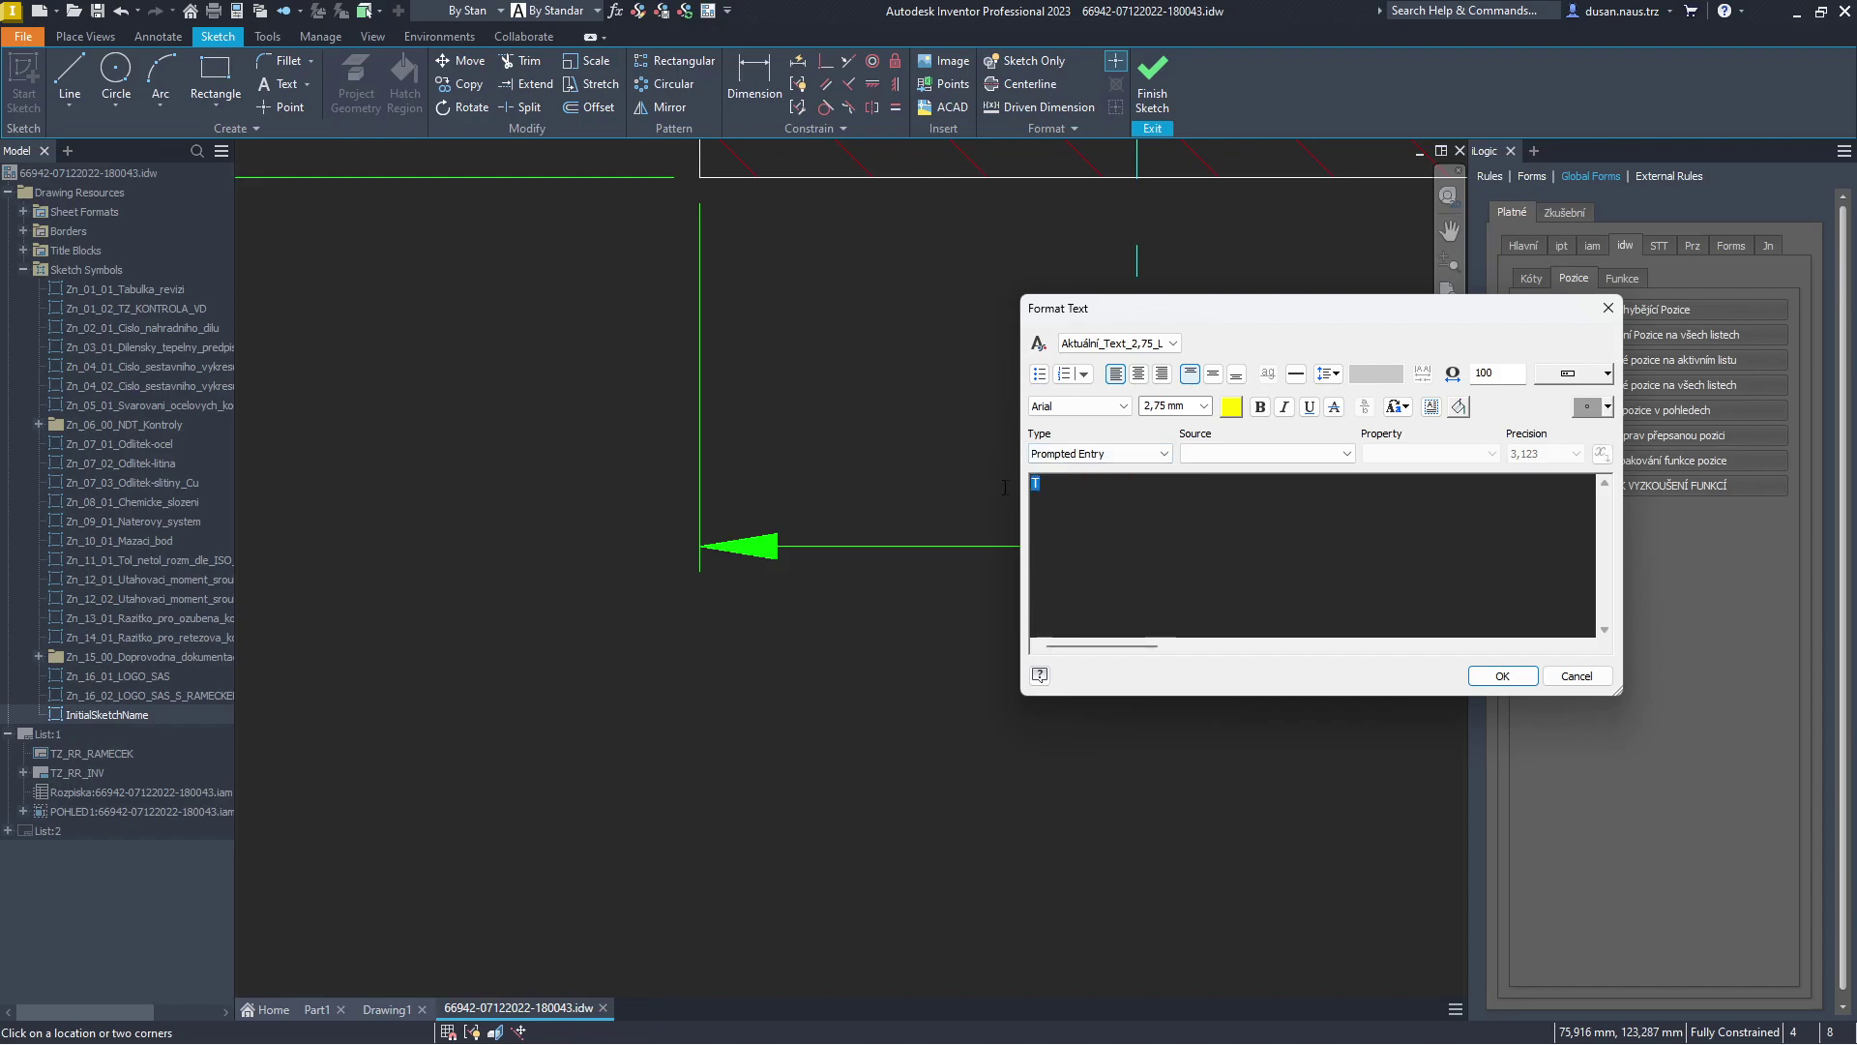
left_click(1093, 454)
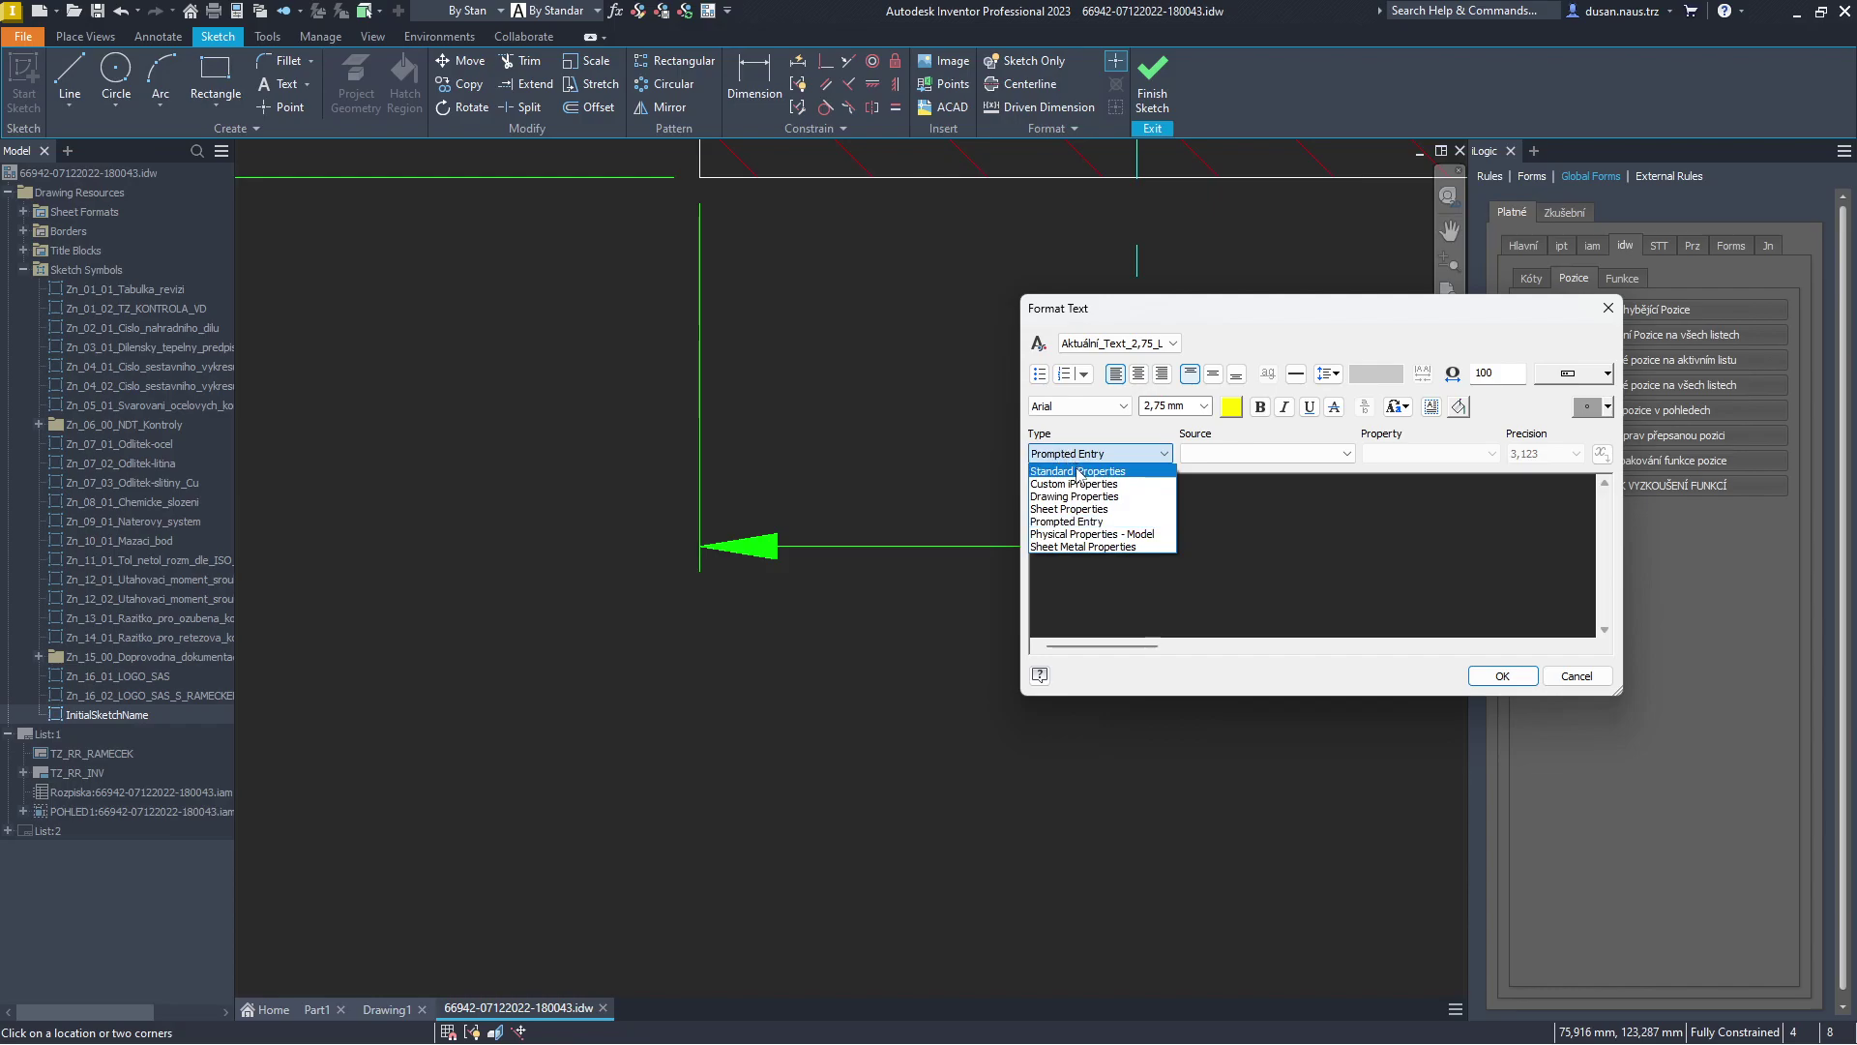
left_click(1082, 477)
left_click(1093, 454)
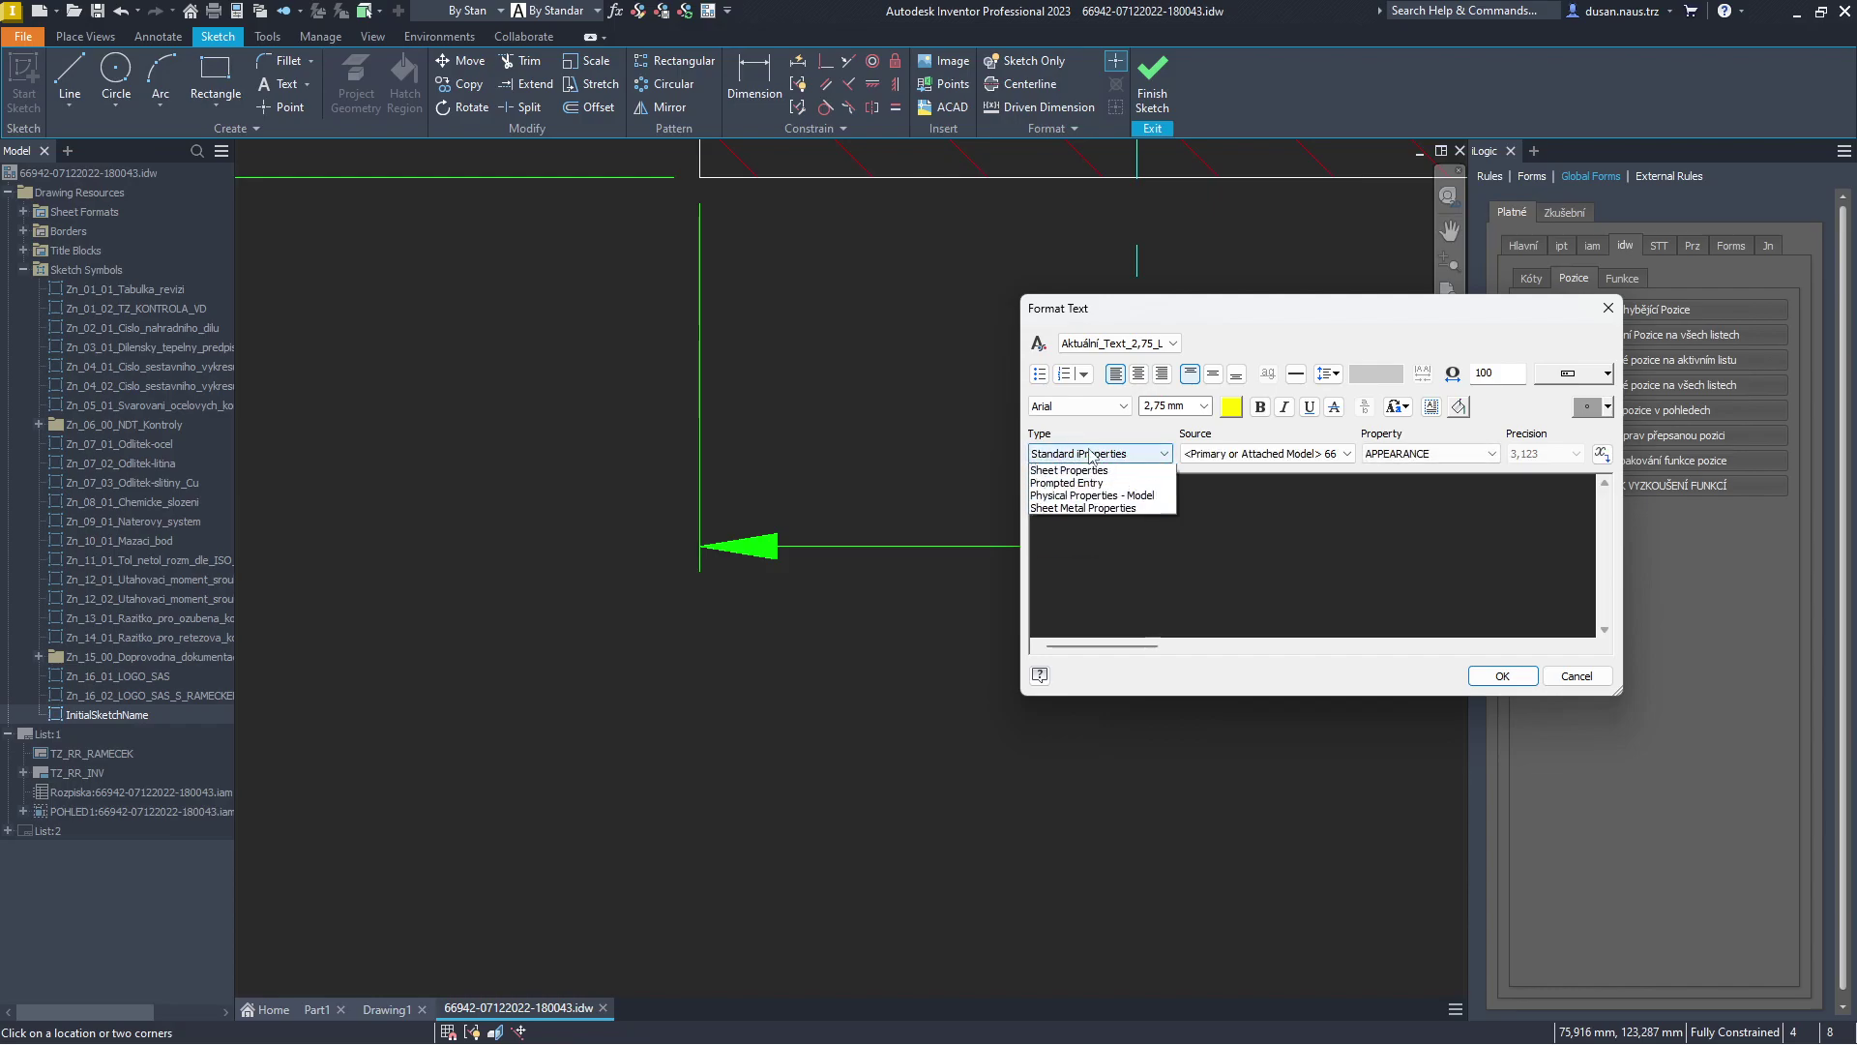
left_click(1148, 529)
left_click(1074, 454)
left_click(1065, 473)
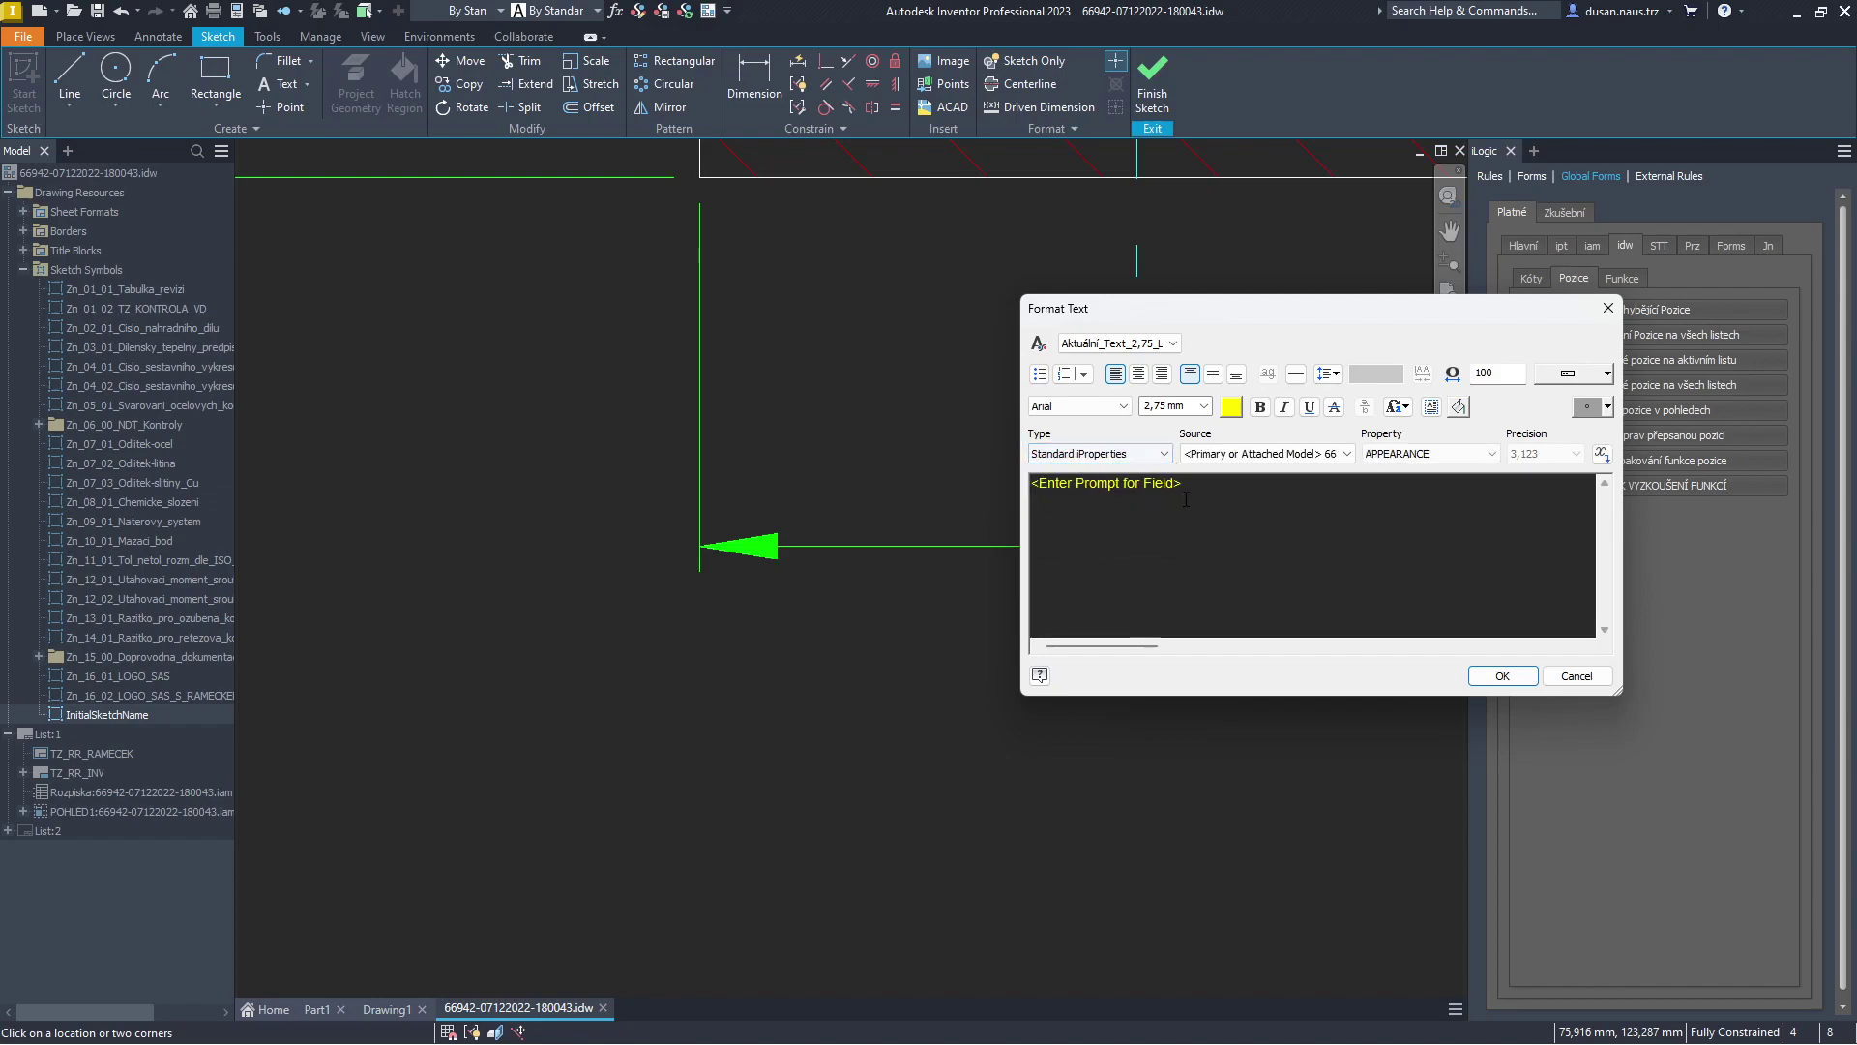
type("edcec")
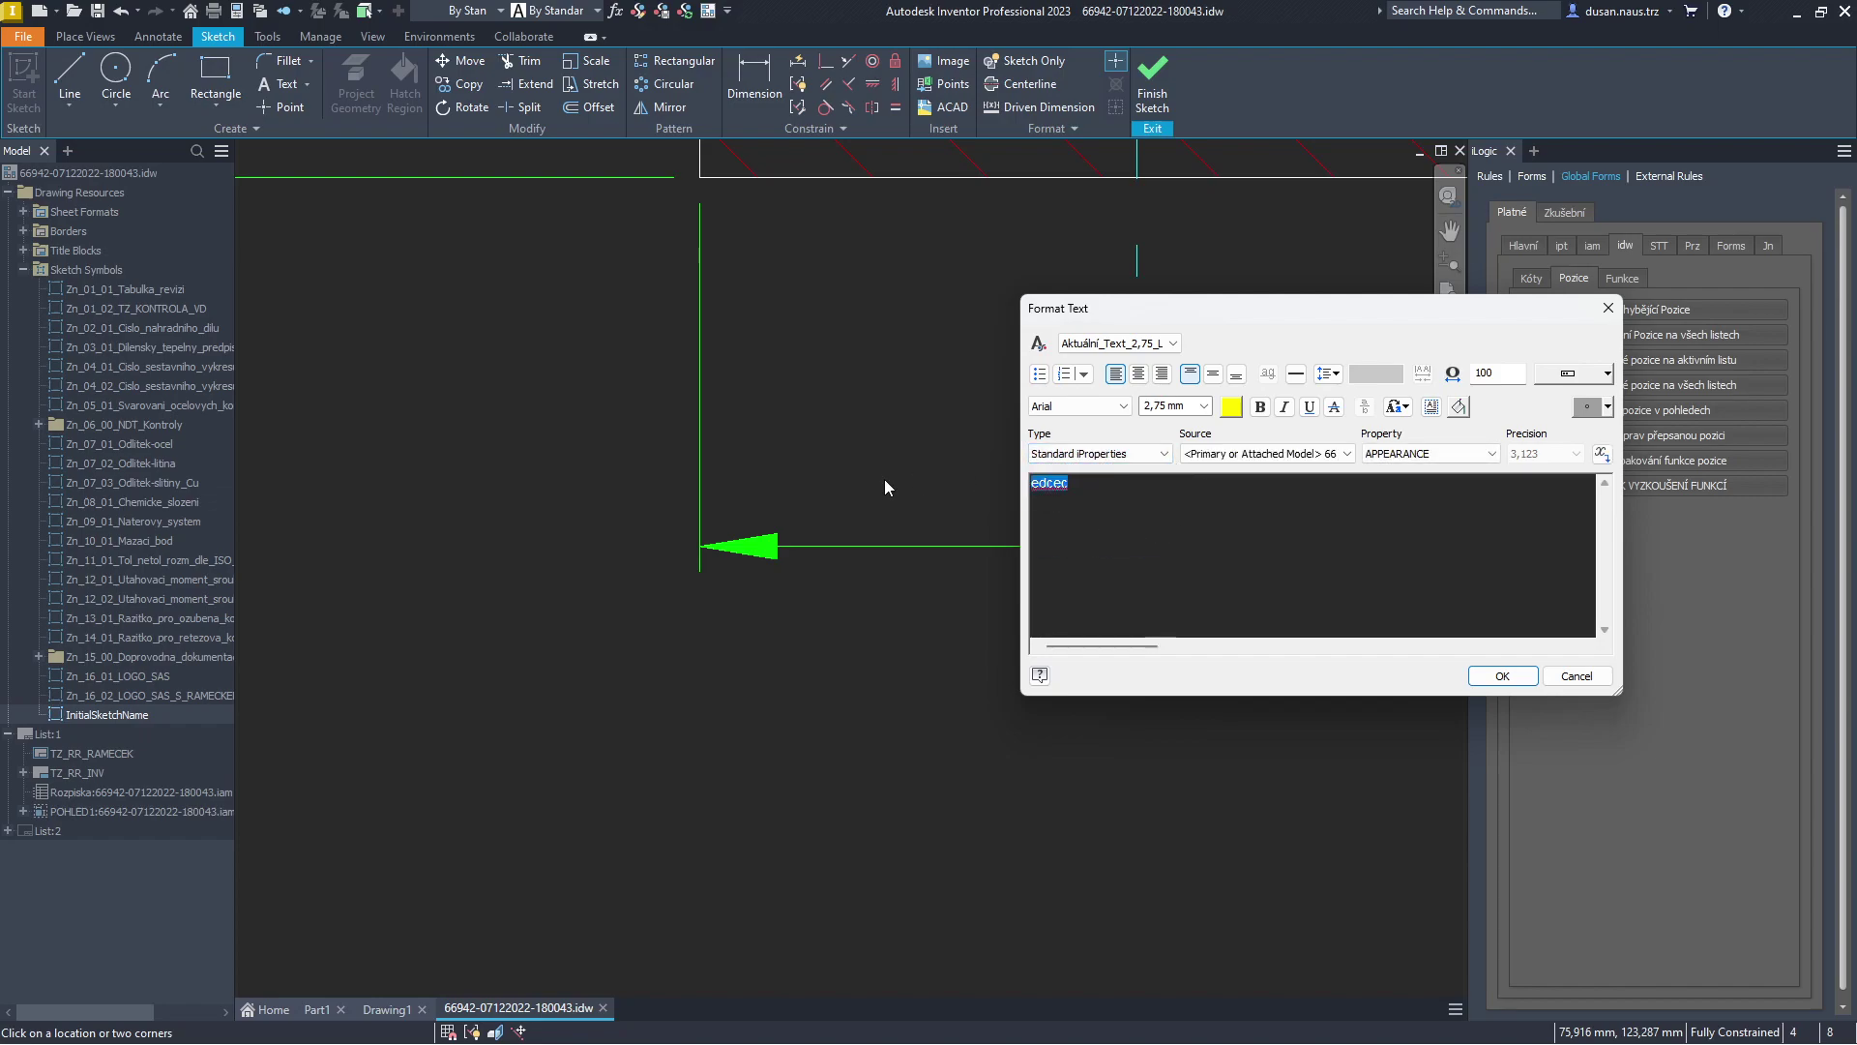
Make the symbol text a prompted entry with the prompt "Tolerance Upper +0,3" and place it.
left_click(1076, 453)
left_click(1149, 534)
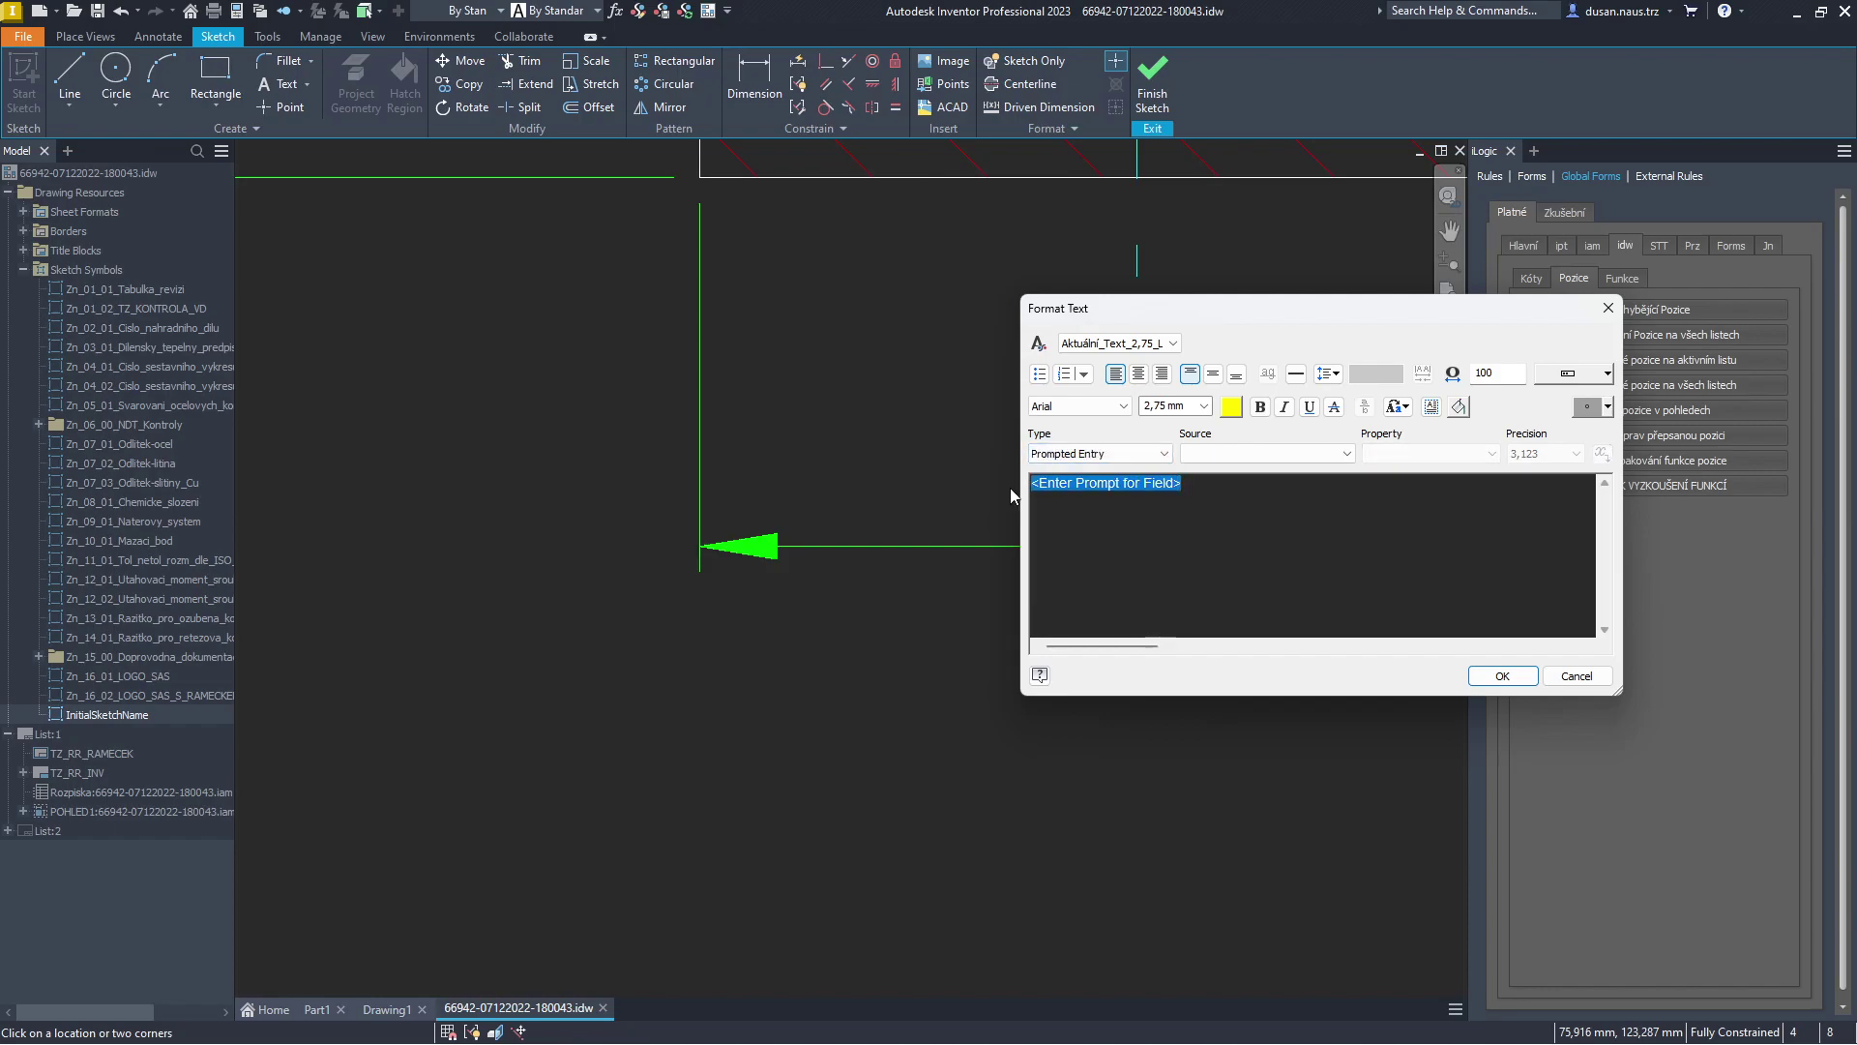
type("Tolerance Upper")
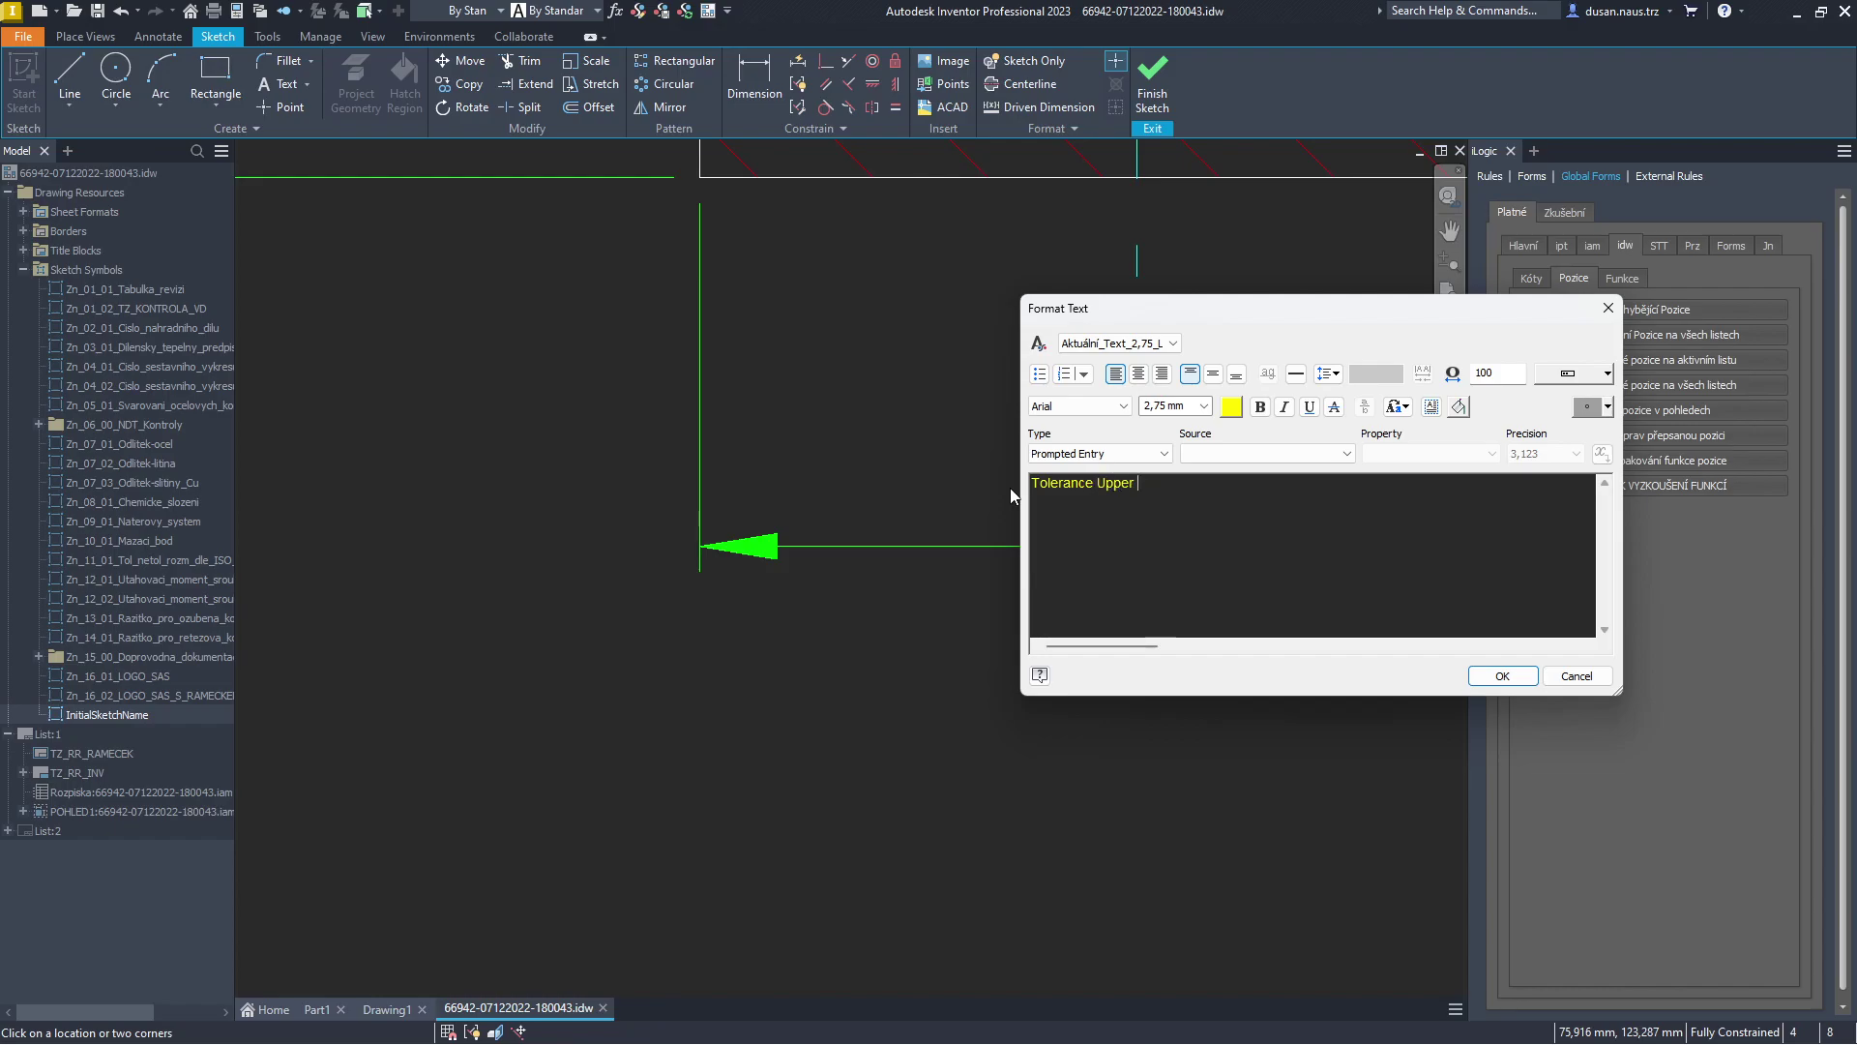
type(" +0,3")
left_click(1502, 675)
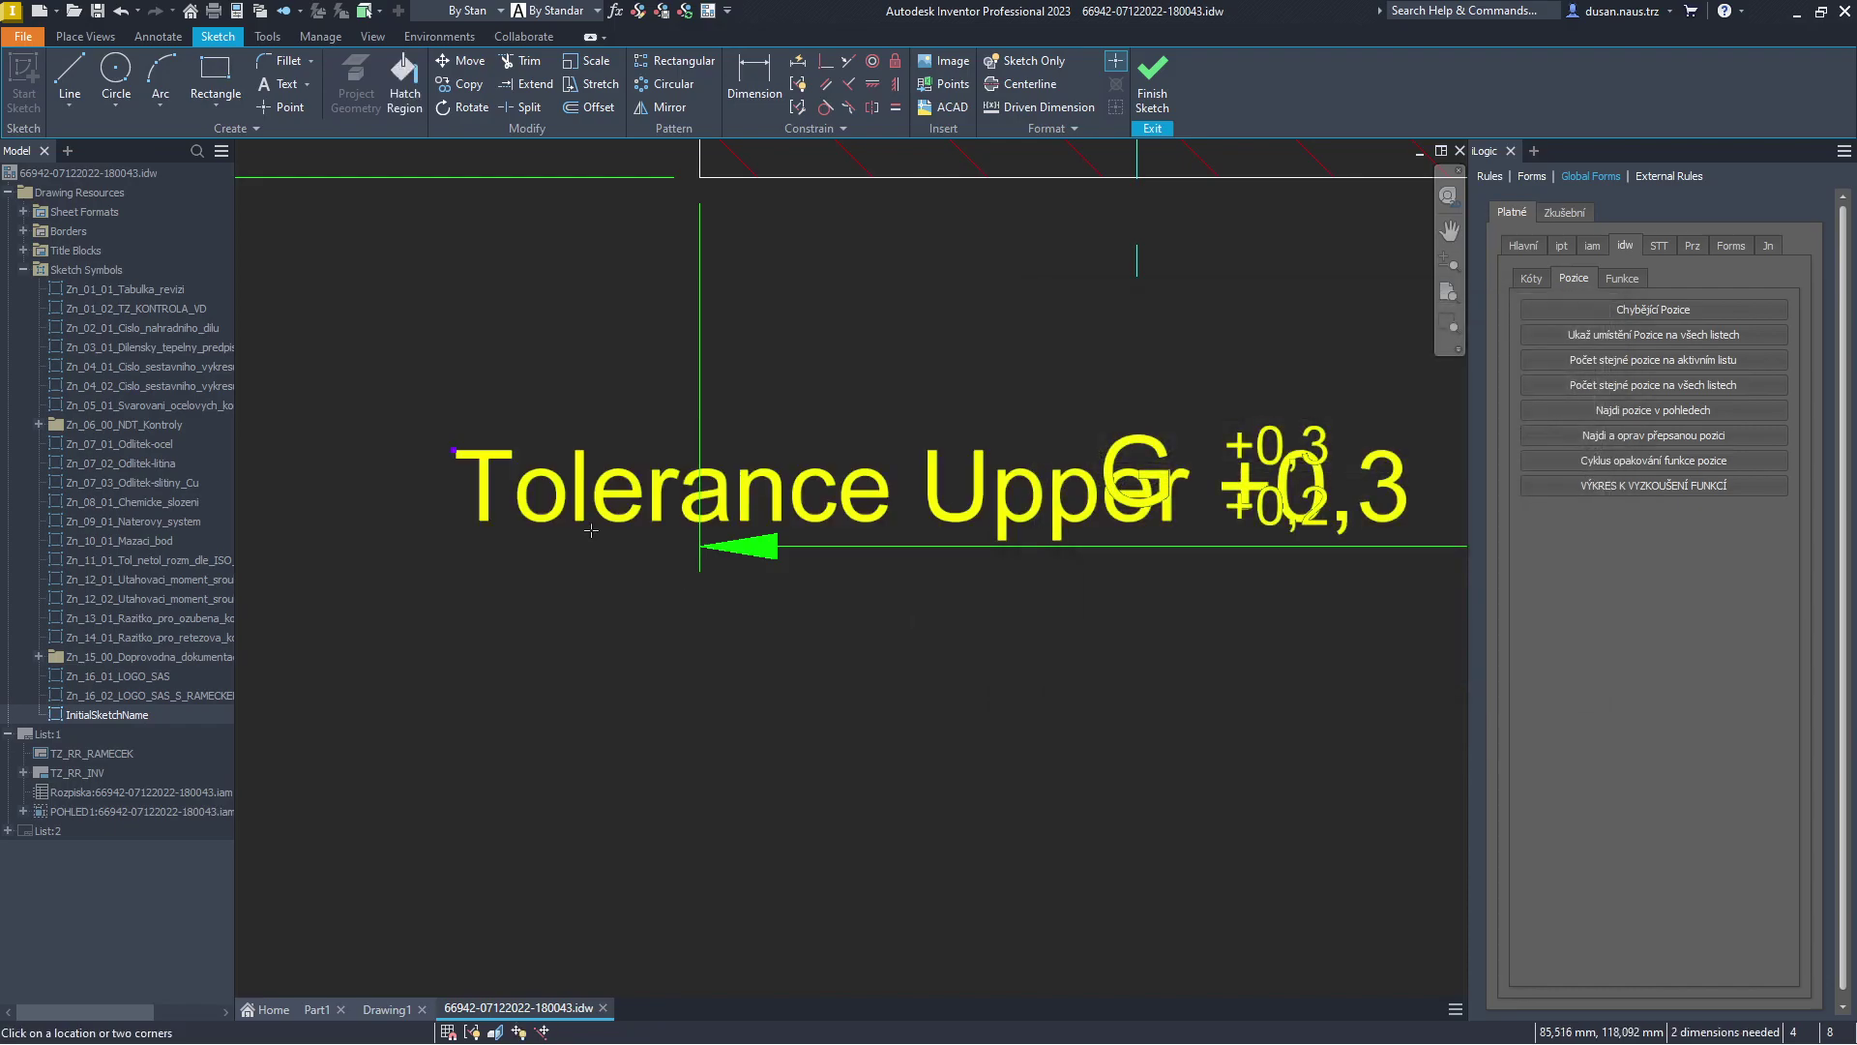
key("Escape")
Set the text height of the "Tolerance Upper +0,3" prompted entry to 1,80 mm.
double_click(991, 498)
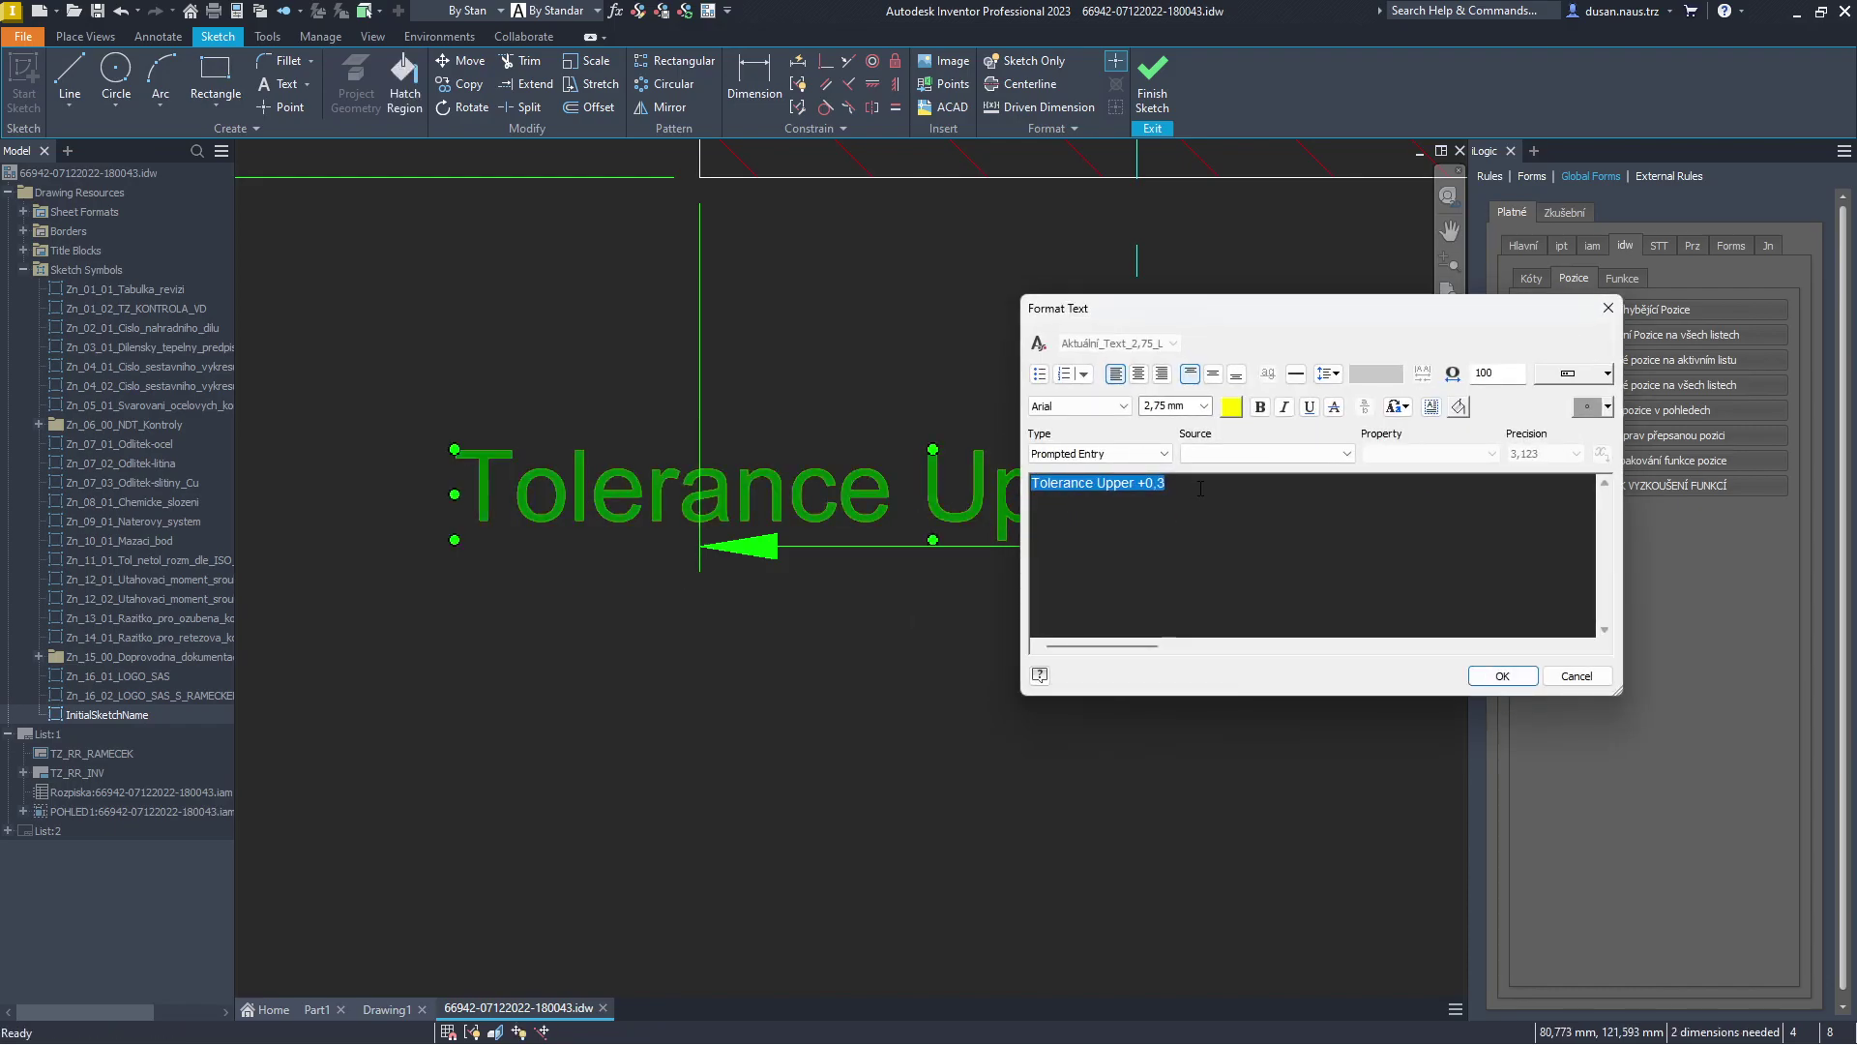
left_click(1166, 405)
type("1,8")
key("Return")
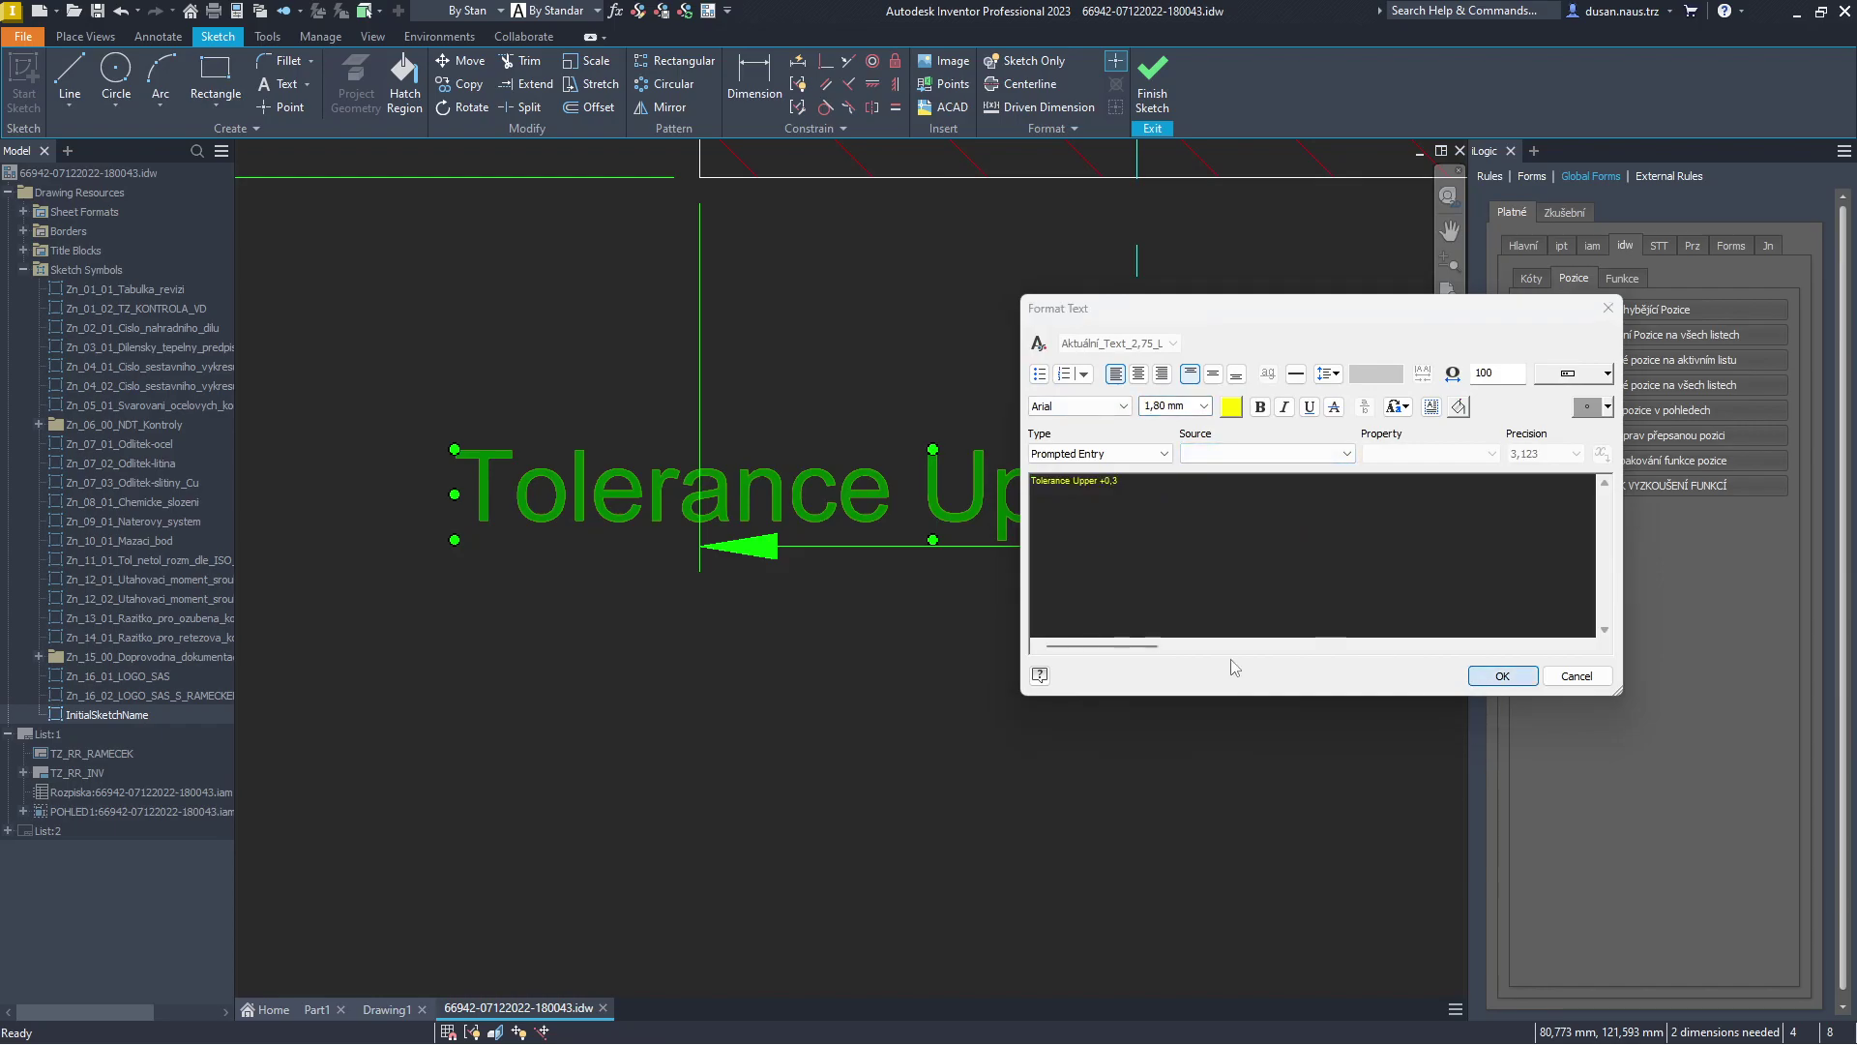
left_click(1502, 676)
left_click(503, 483)
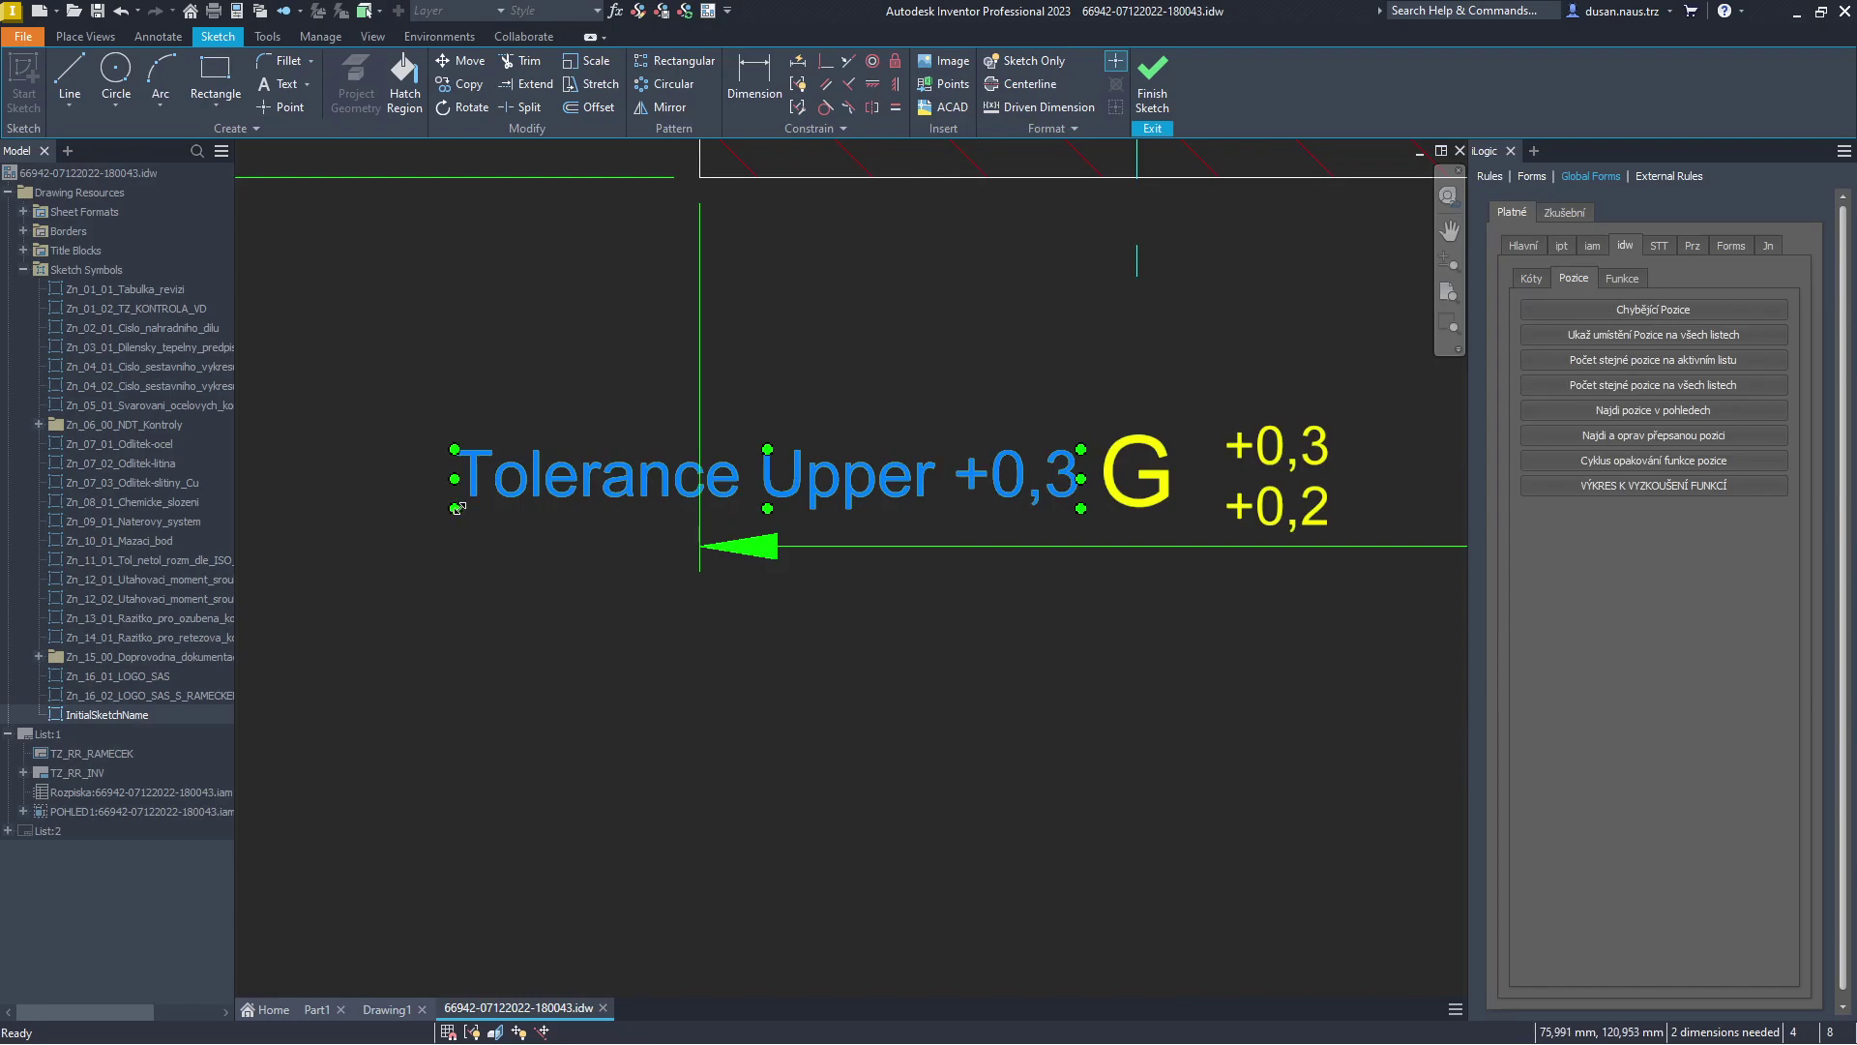
double_click(545, 487)
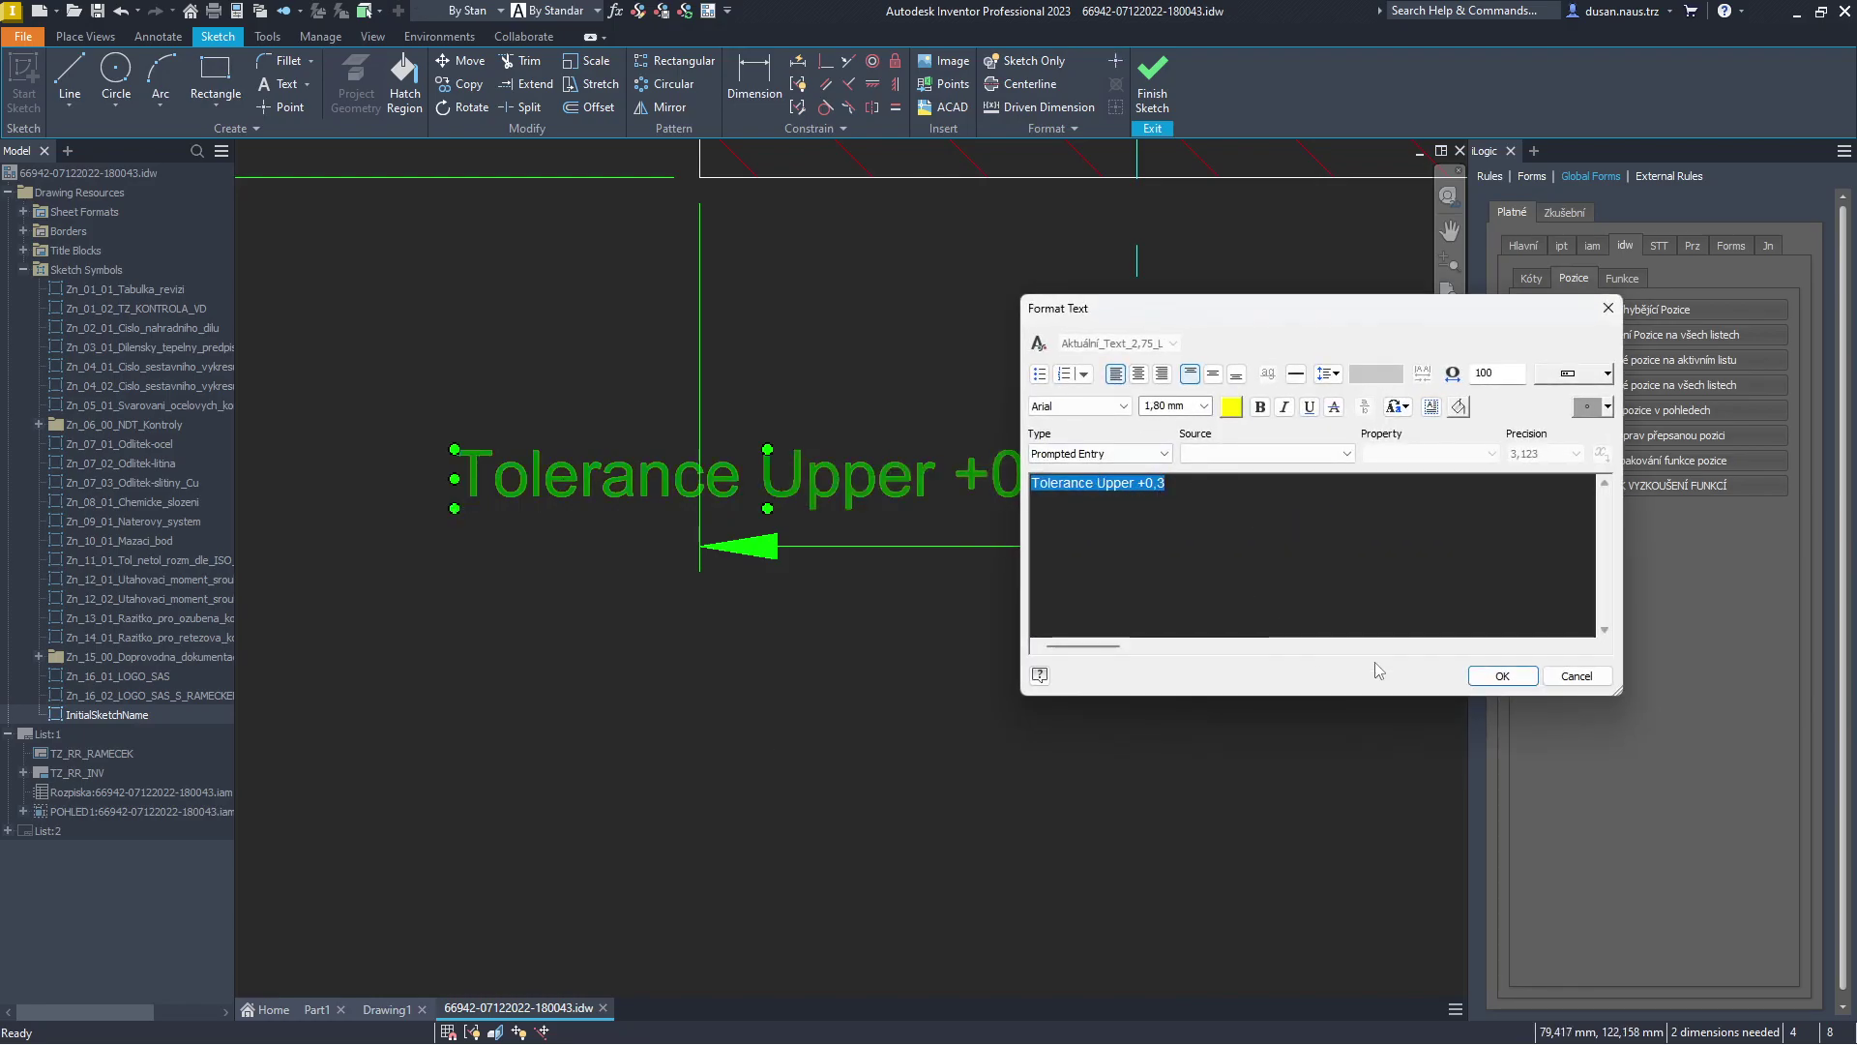
left_click(1524, 675)
Move the prompted text so it starts between the extension lines of the G dimension, overlapping its value.
scroll(843, 658, "down", 1)
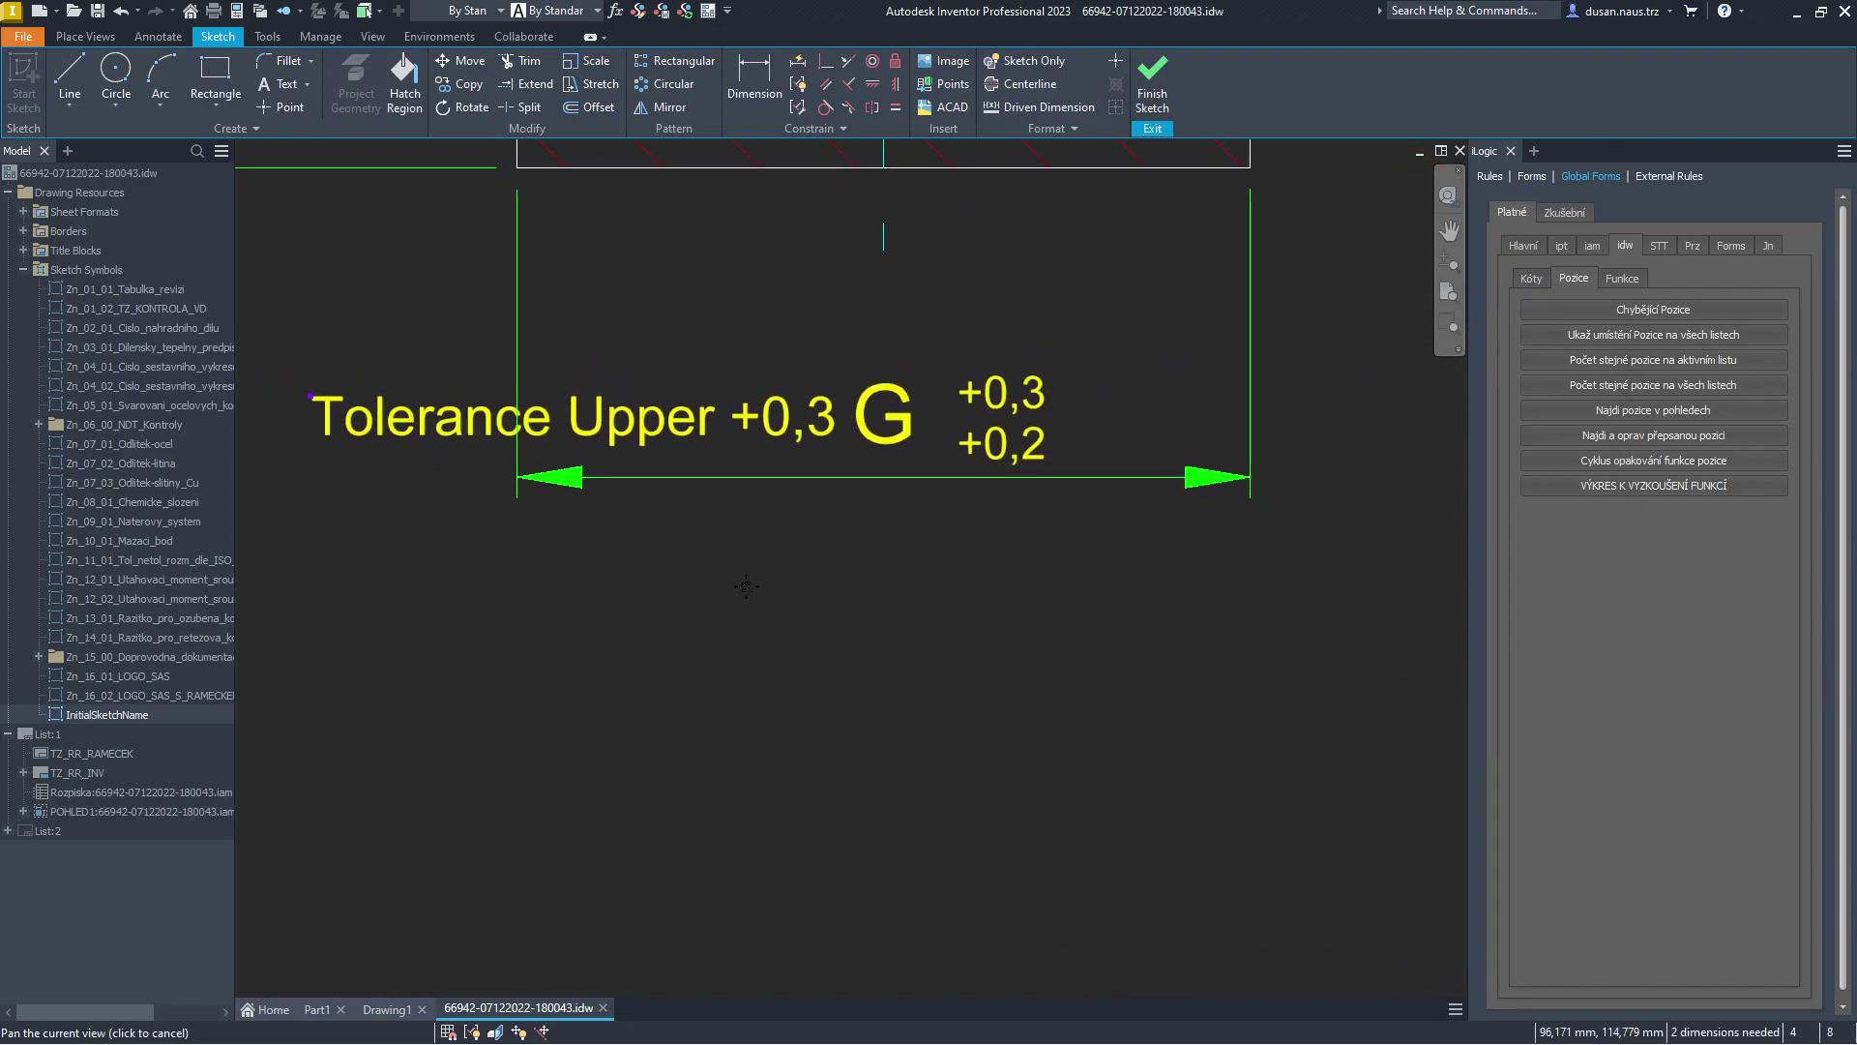
left_click(674, 455)
mouse_move(664, 471)
left_mouse_down()
mouse_move(1069, 447)
mouse_move(1064, 426)
mouse_move(675, 441)
left_mouse_up()
scroll(624, 440, "up", 2)
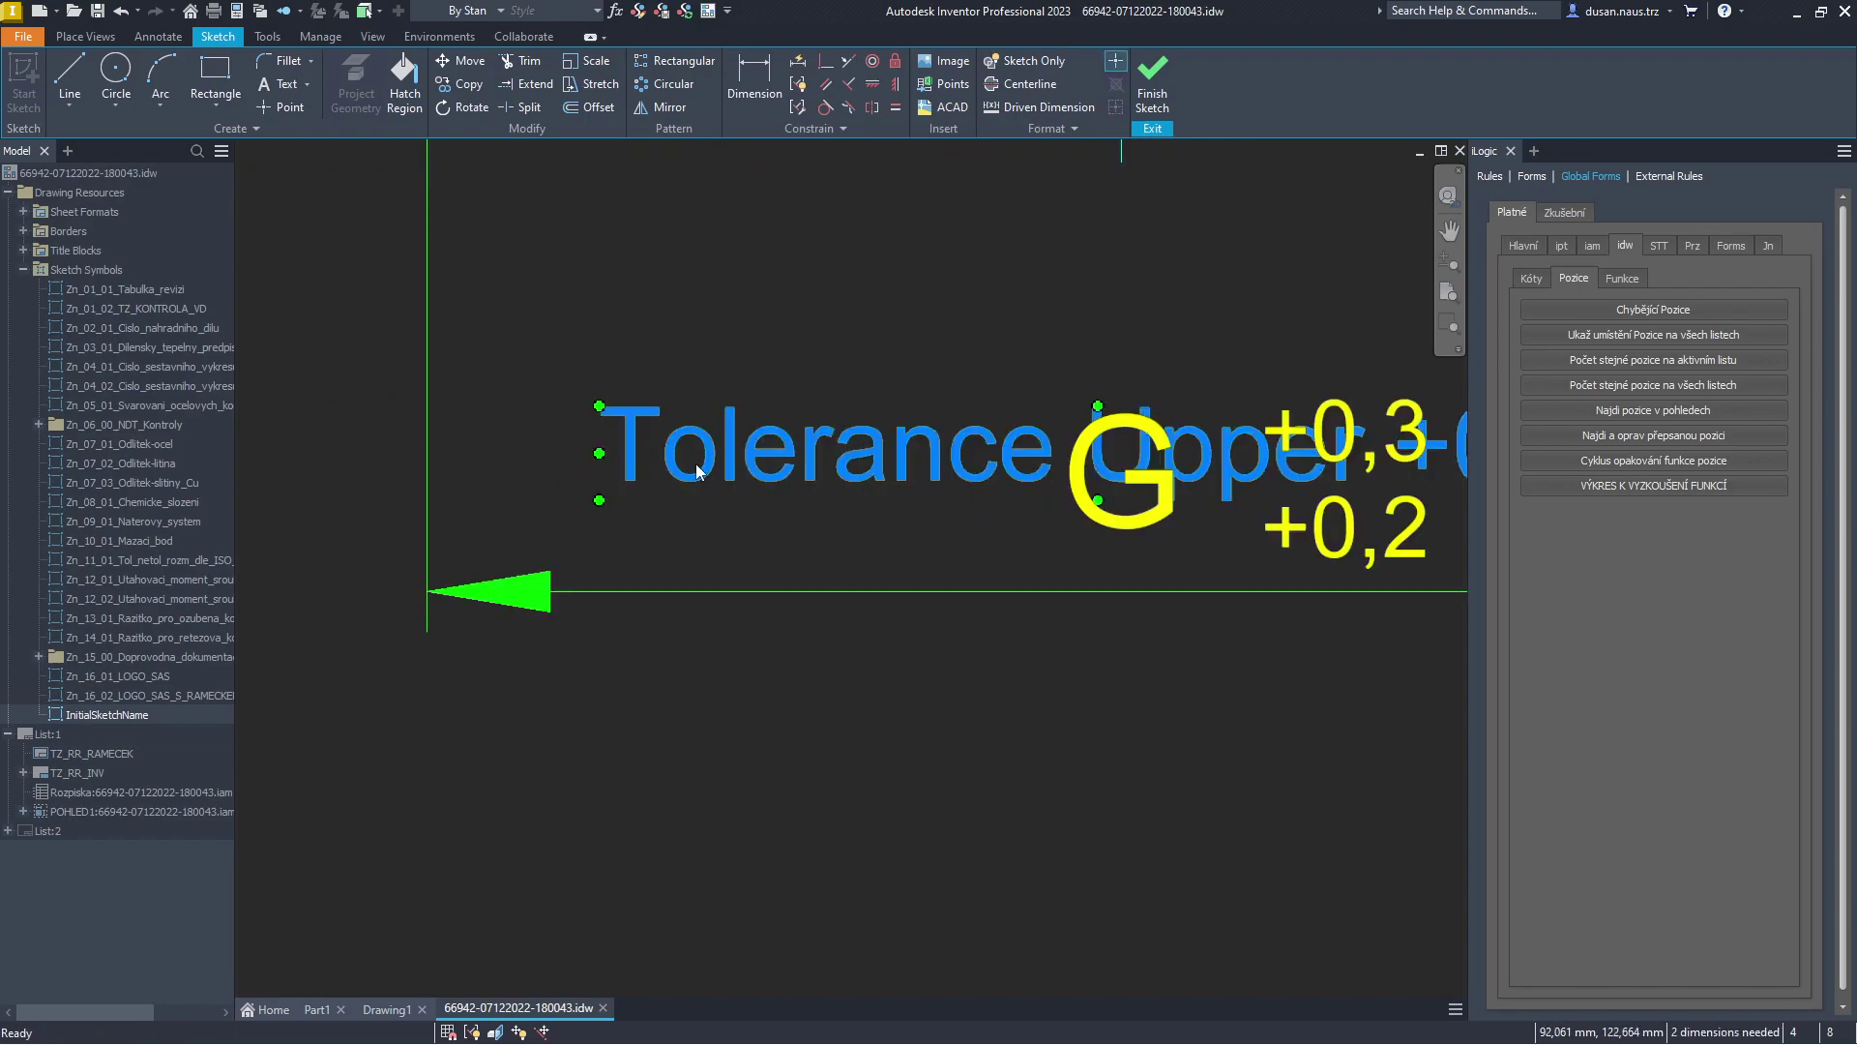
Finish the symbol sketch and save the symbol as Tolerance_Upper_Lower.
left_click(1152, 87)
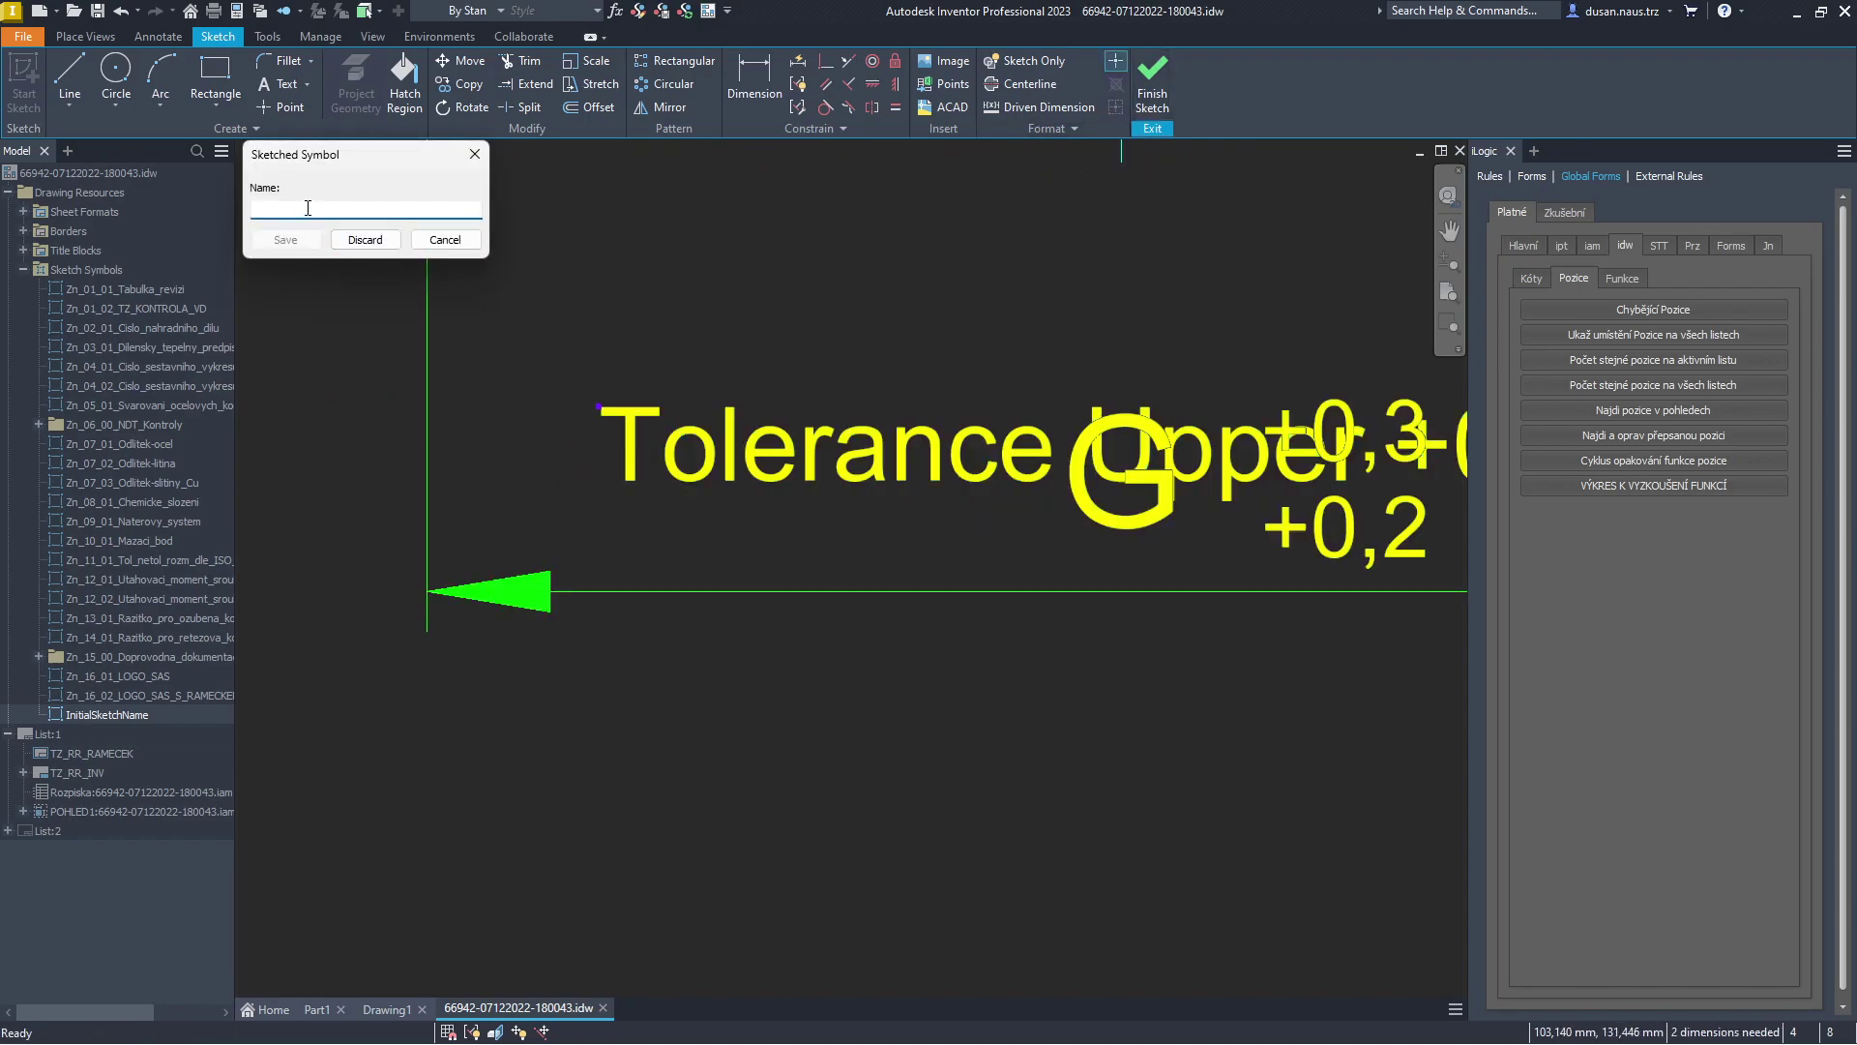
type("Tolerance_Upper_Lower")
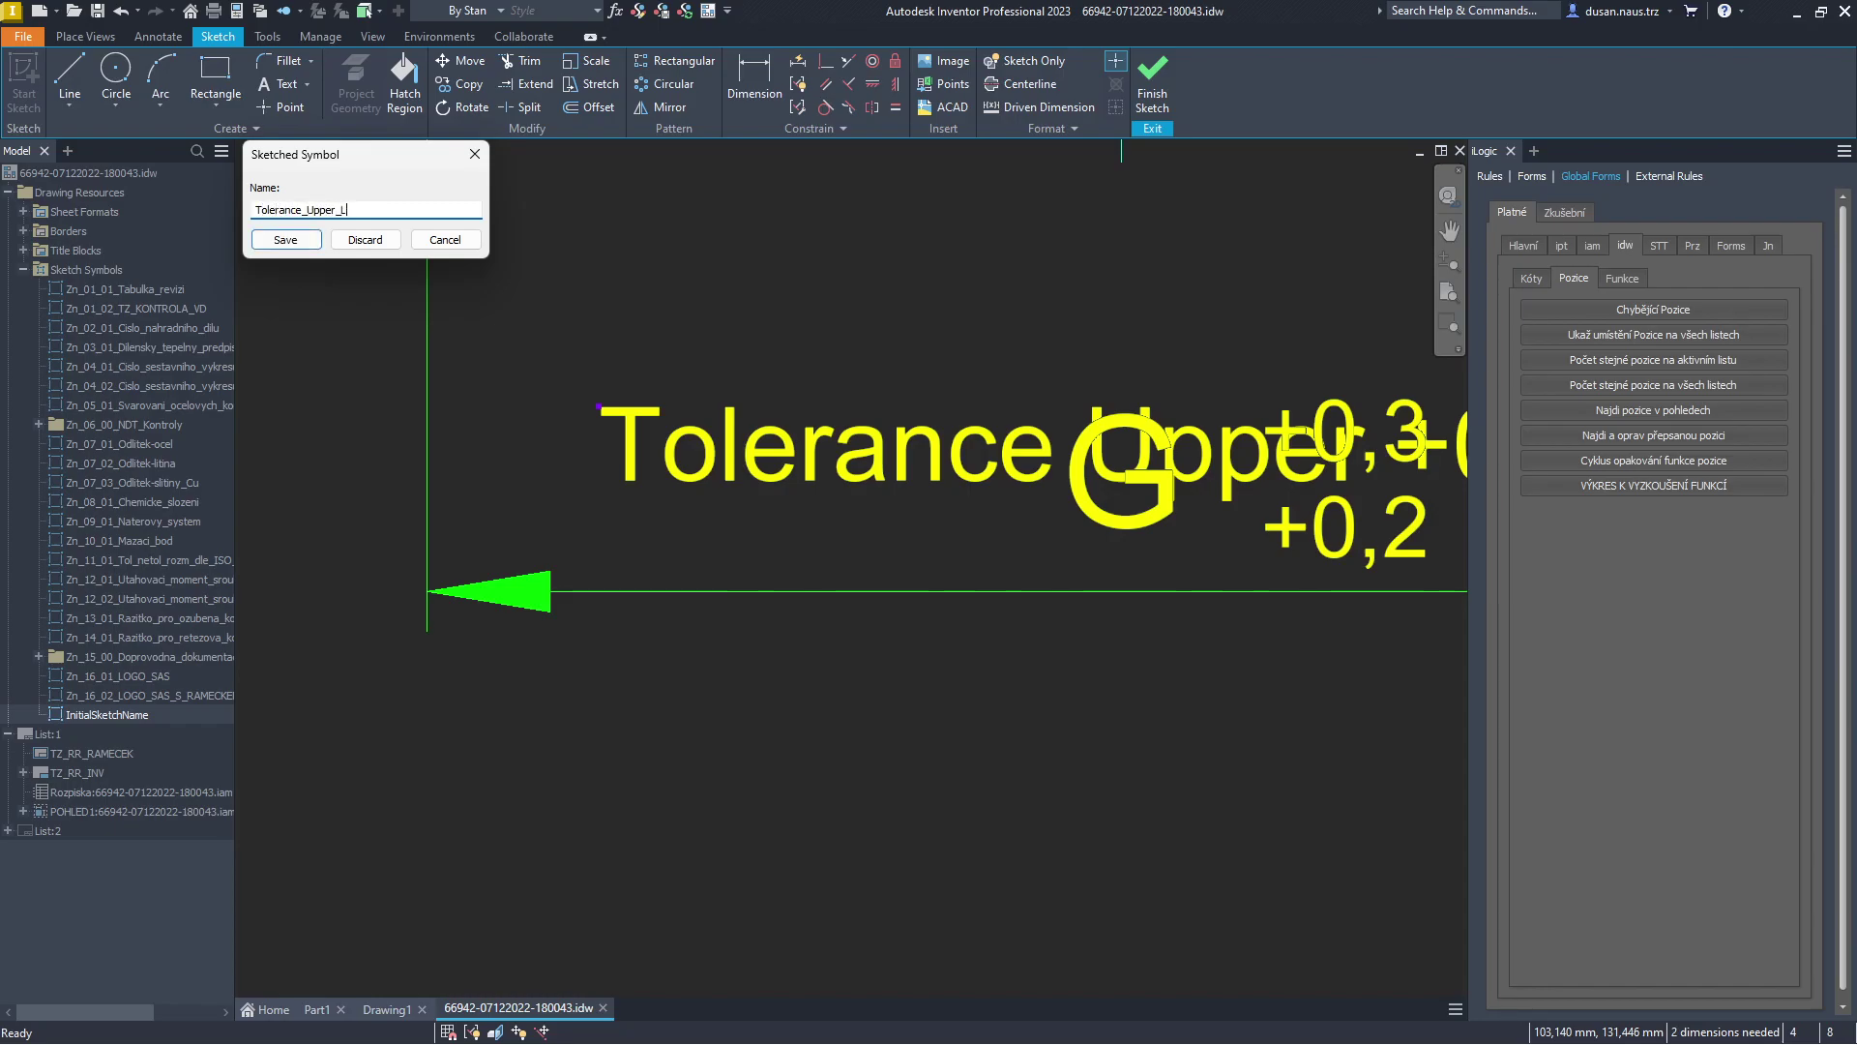
left_click(290, 247)
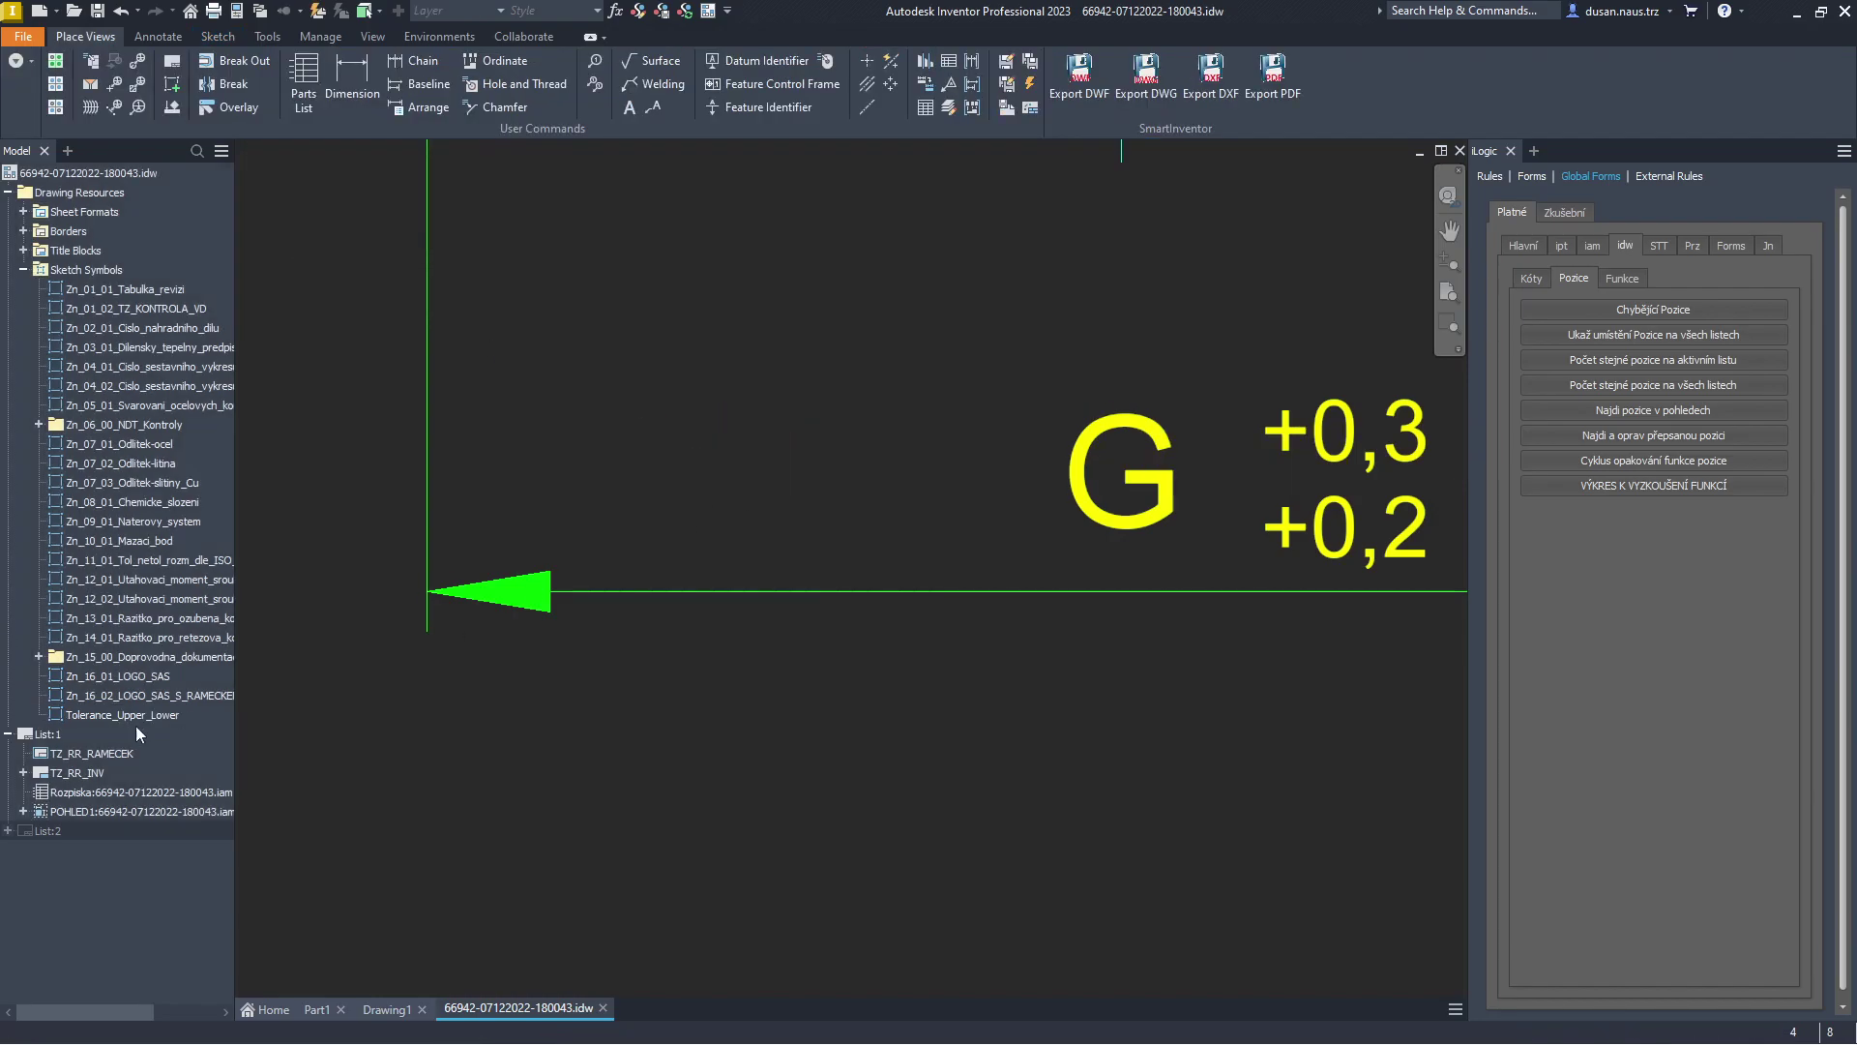
Insert the Tolerance_Upper_Lower symbol between the extension lines of the G dimension, with +0,3 as its prompted value, and adjust its position.
left_click_drag(101, 712, 694, 622)
left_click(689, 446)
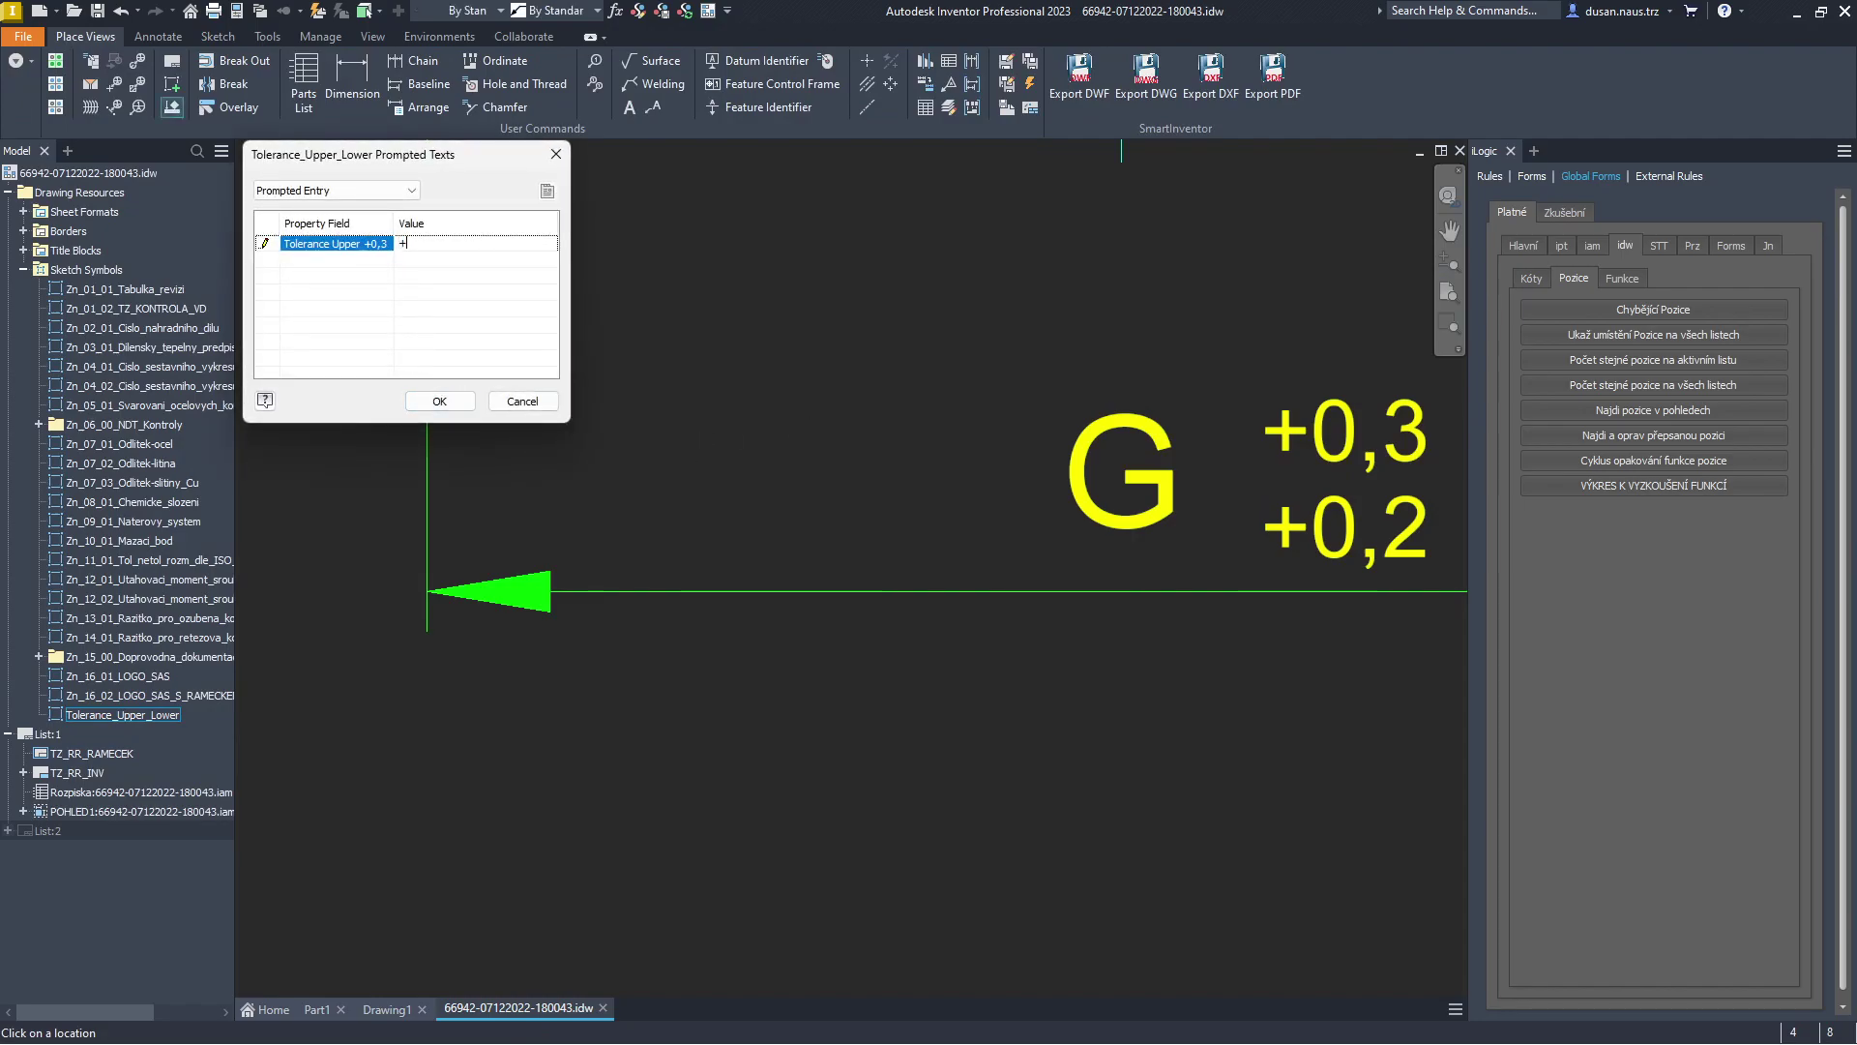
left_click(460, 404)
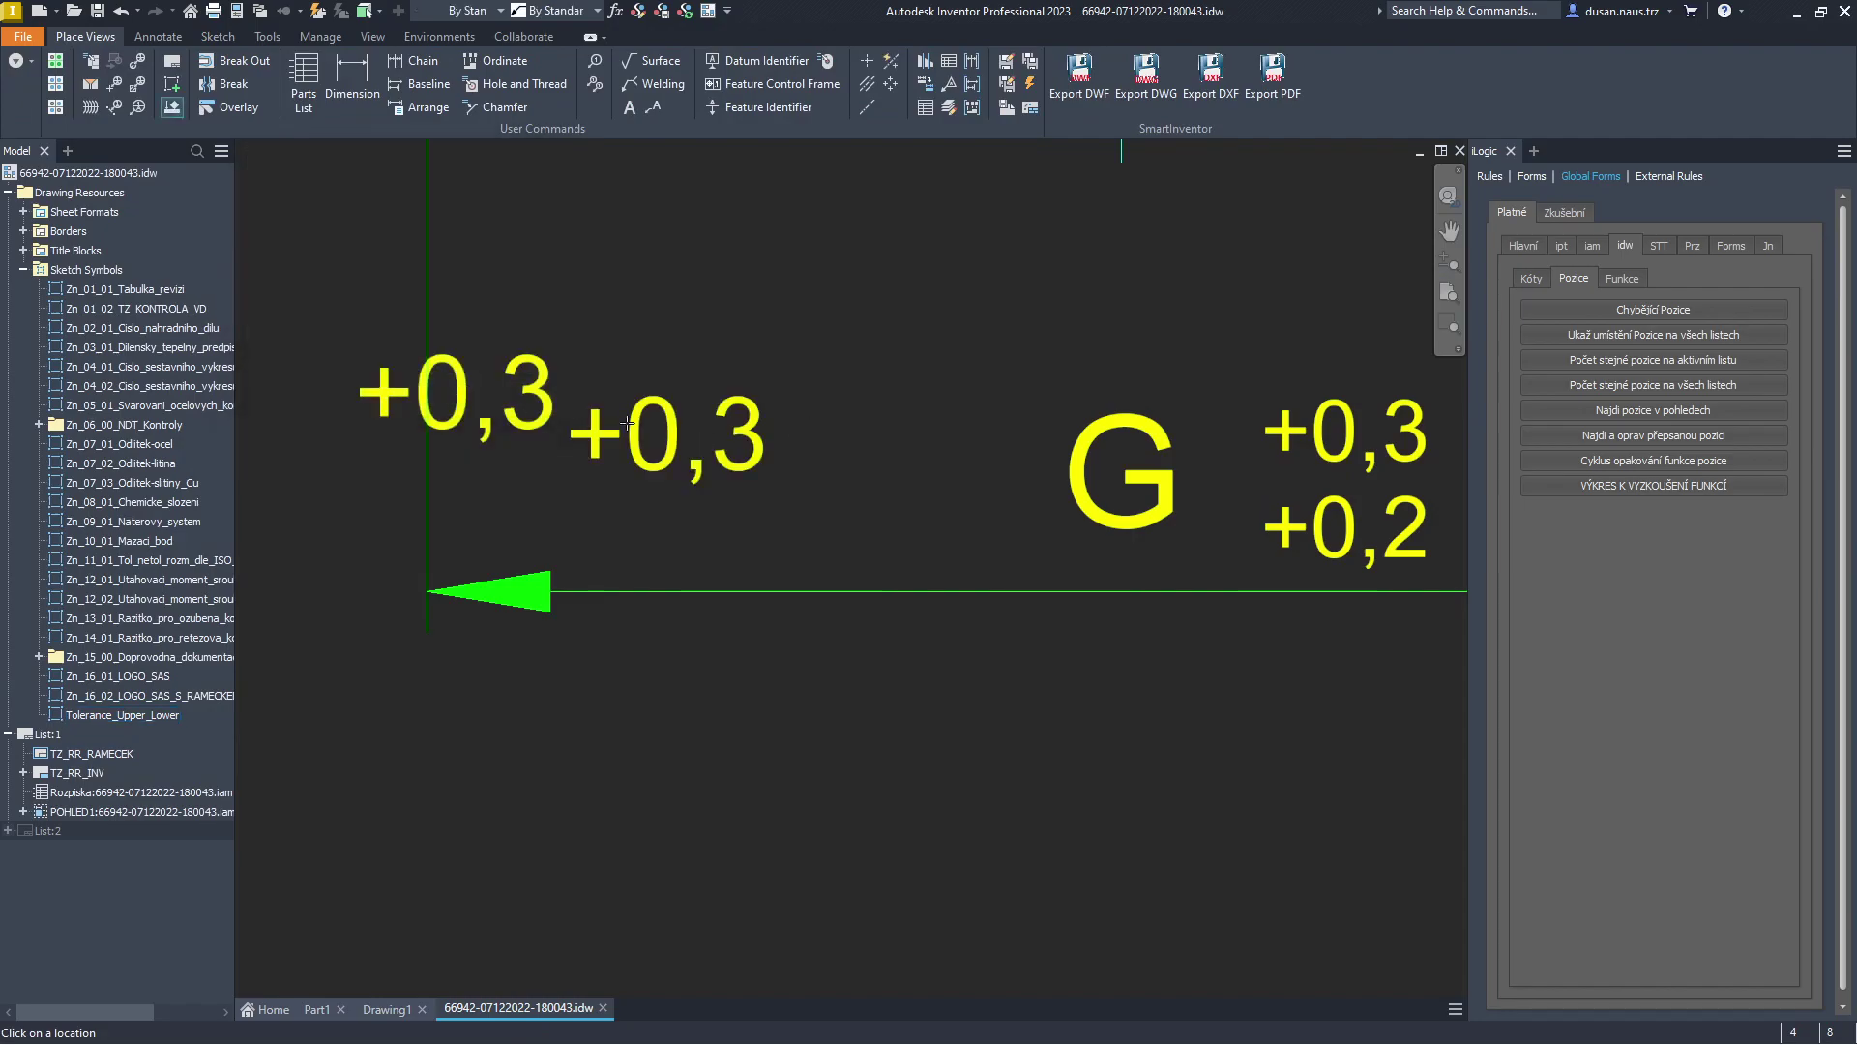
key("Escape")
mouse_move(664, 439)
left_mouse_down()
mouse_move(743, 489)
mouse_move(731, 336)
mouse_move(672, 347)
left_mouse_up()
Open the placed symbol's definition and copy its prompted text directly below the original.
right_click(652, 361)
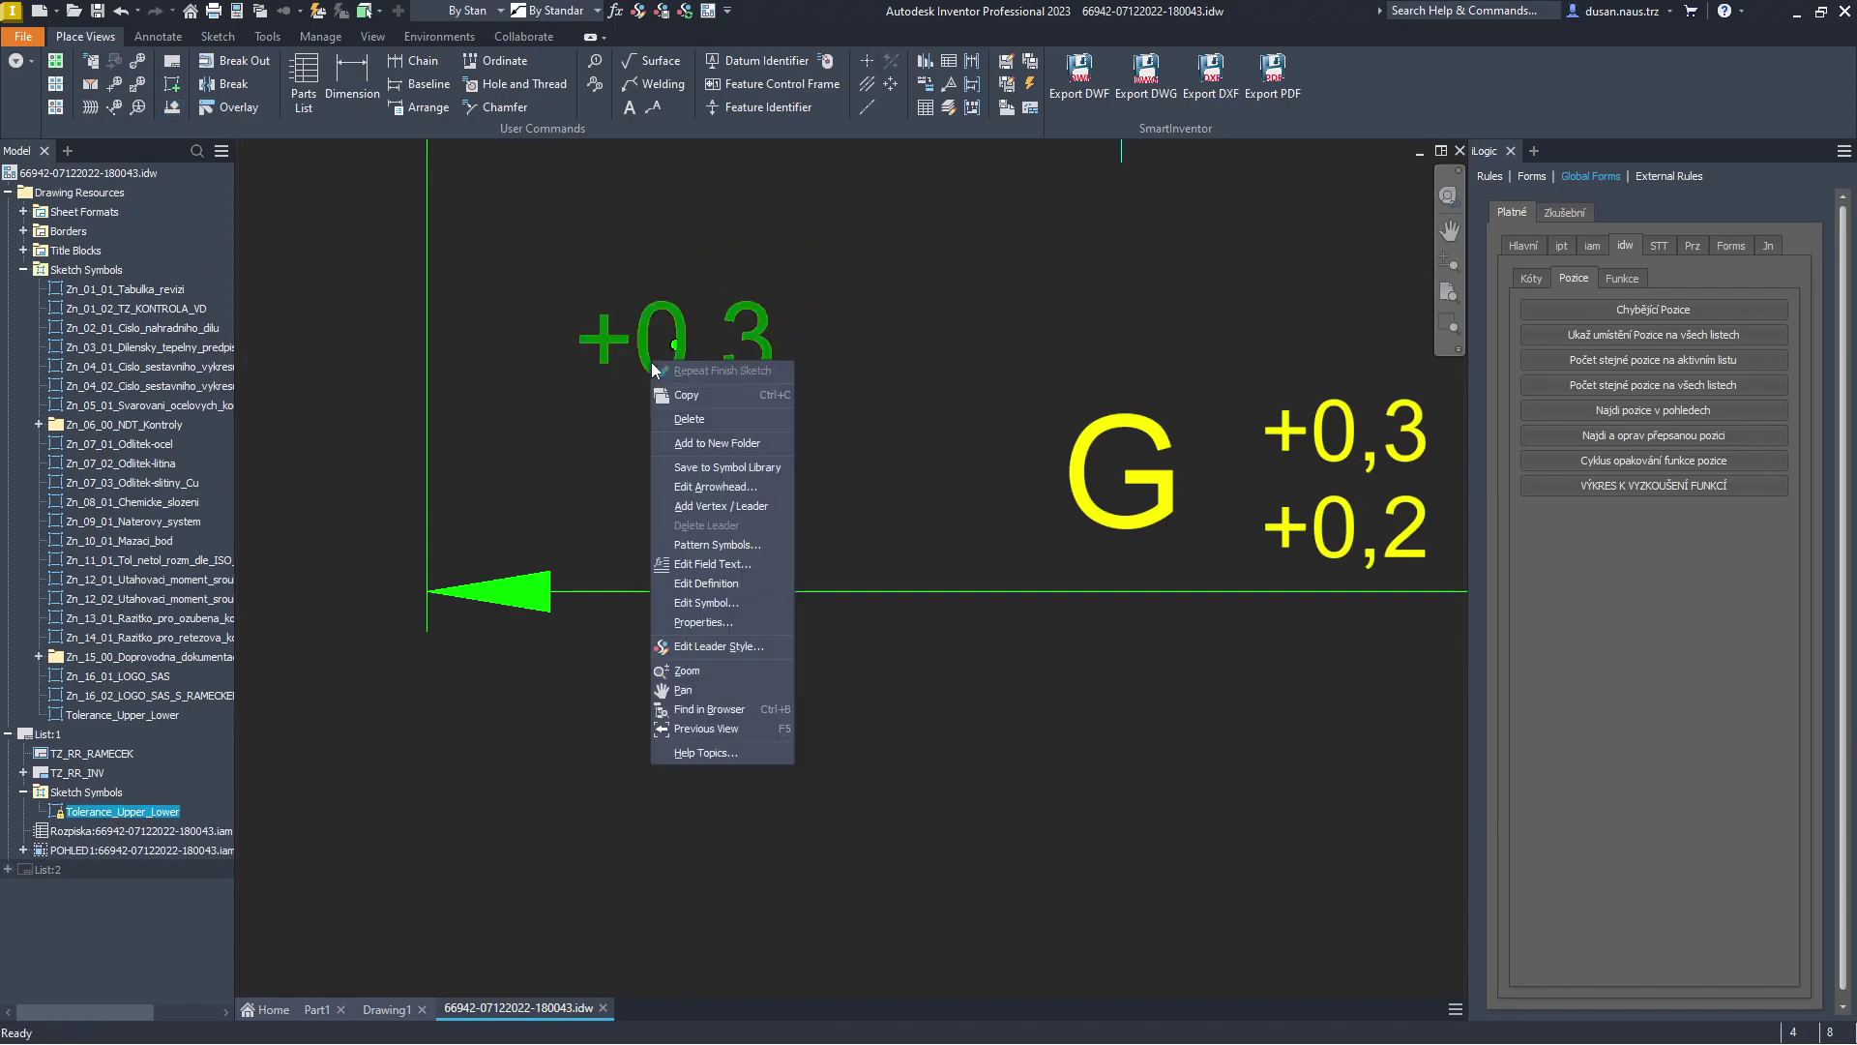
left_click(683, 602)
scroll(429, 768, "up", 10)
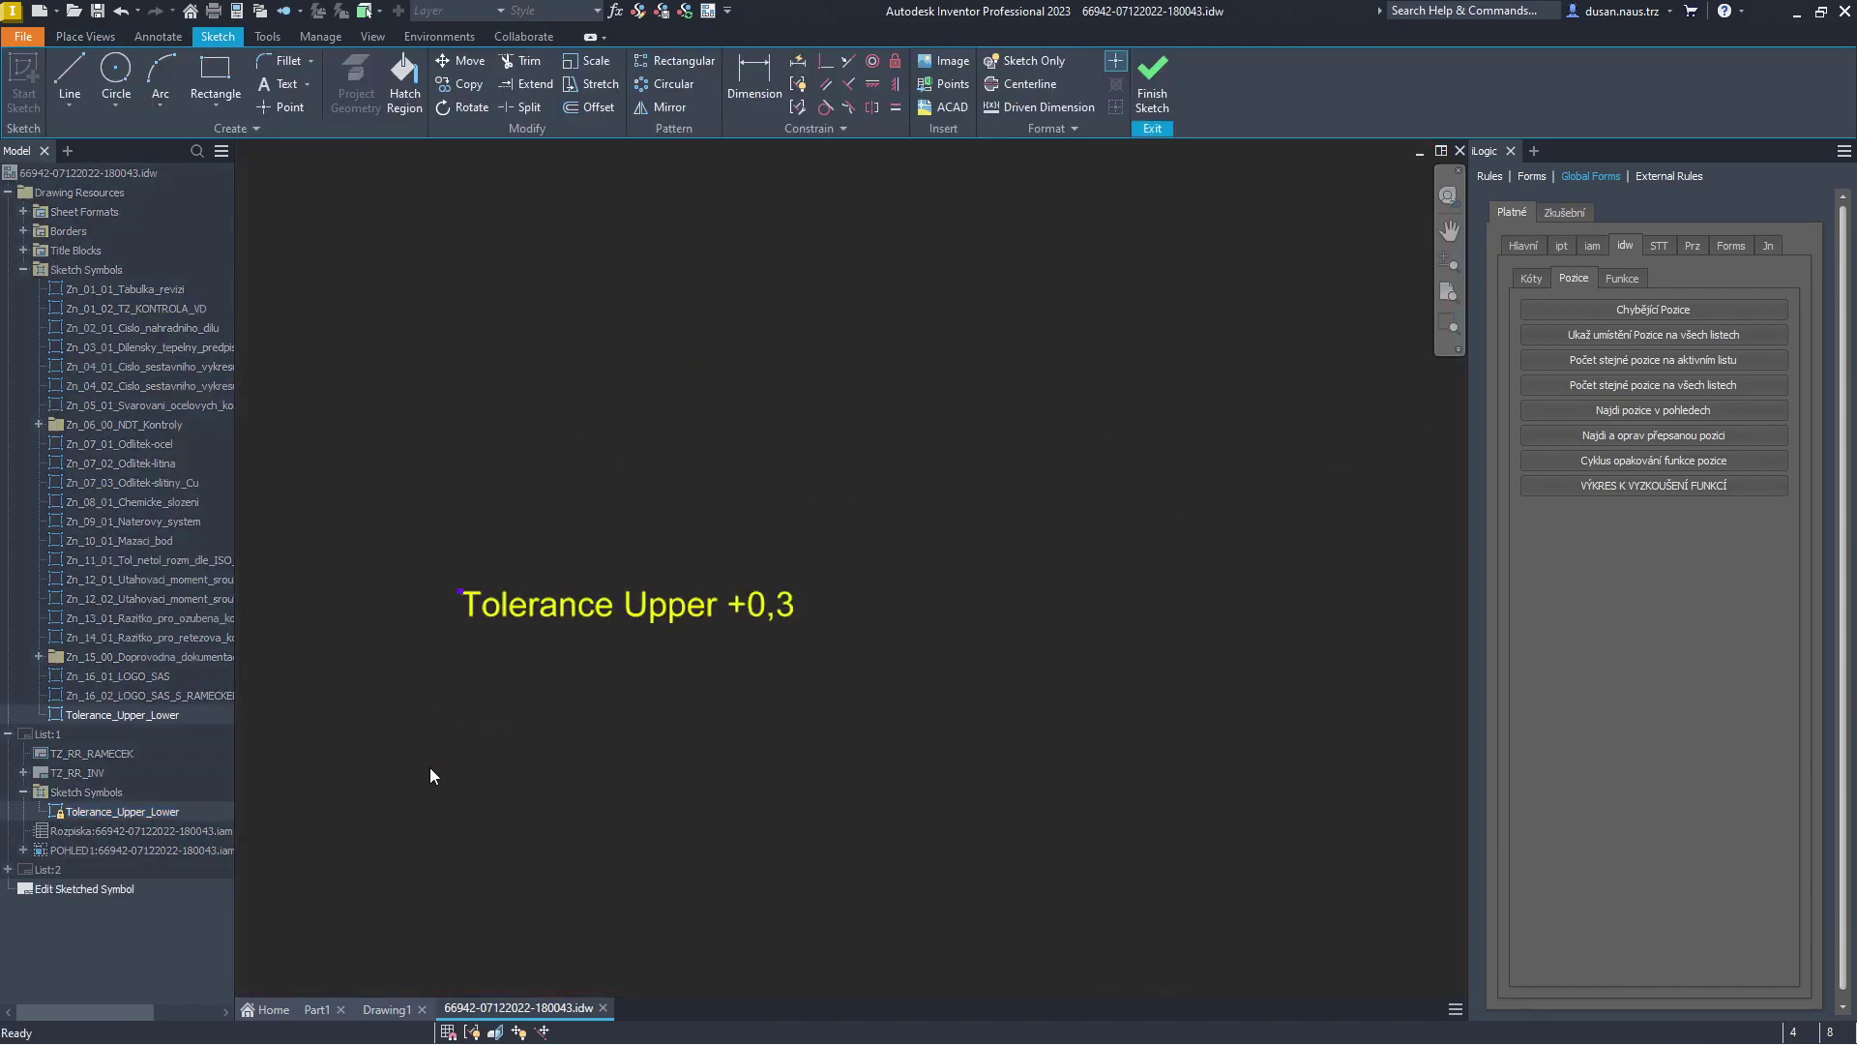
left_click(442, 92)
left_click(561, 456)
right_click(559, 351)
left_click(623, 350)
left_click(523, 502)
left_click(523, 595)
right_click(692, 314)
left_click(763, 322)
Align the start points of the two prompted texts with a vertical constraint.
left_click(896, 85)
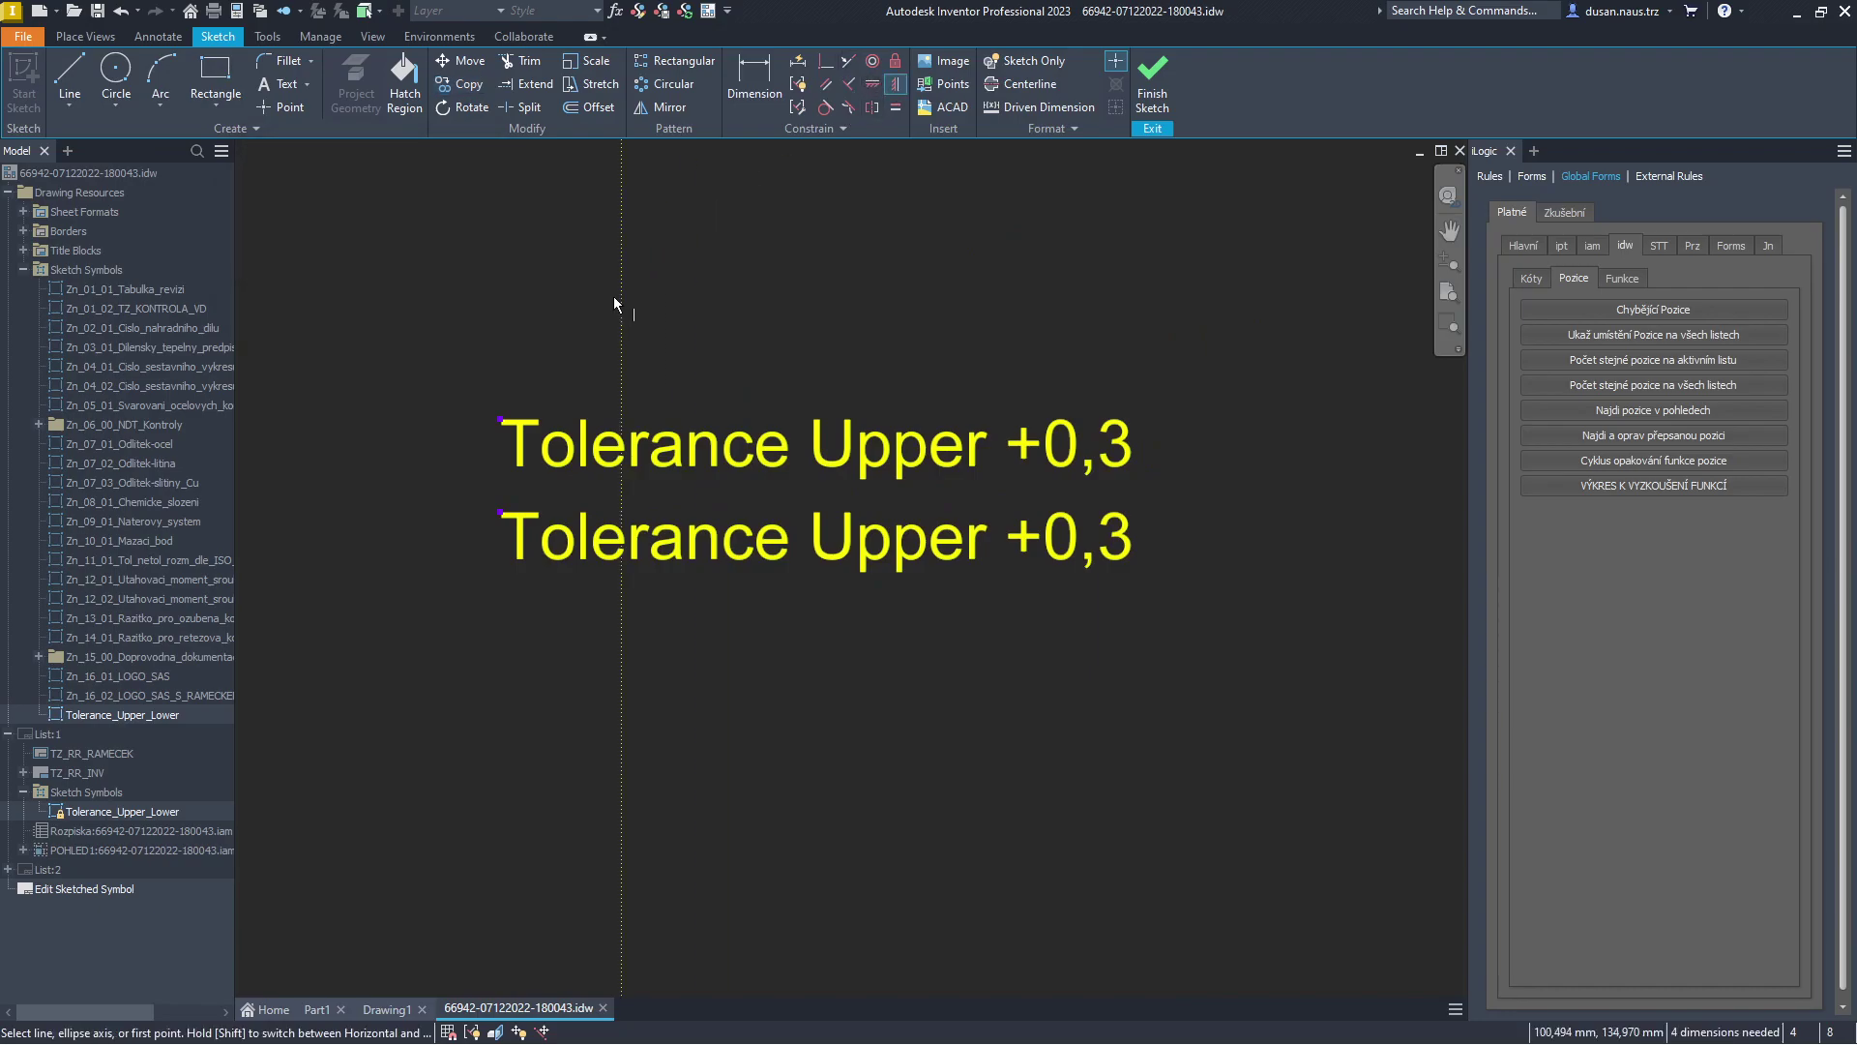
left_click(500, 419)
left_click(500, 512)
Dimension the vertical spacing between the start points of the two prompted texts and set it to 2,8 mm.
right_click(454, 531)
left_click(475, 454)
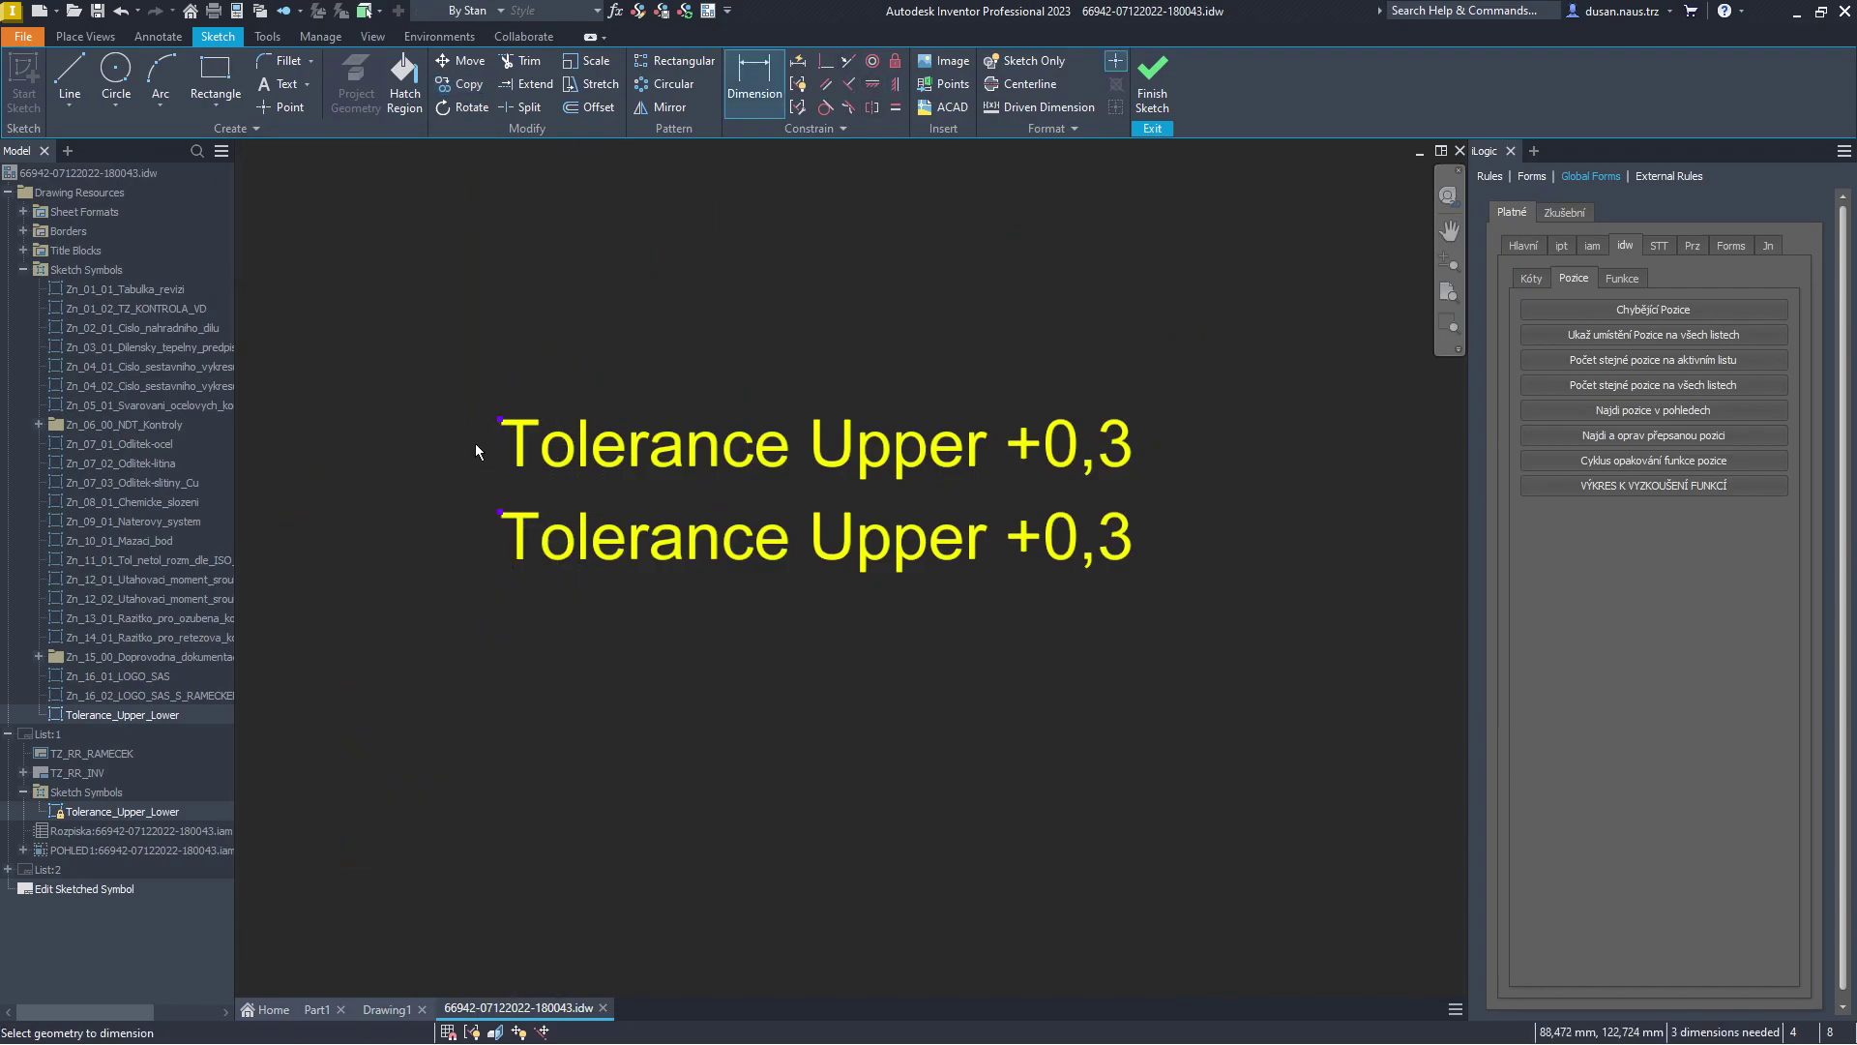
left_click(499, 420)
left_click(501, 513)
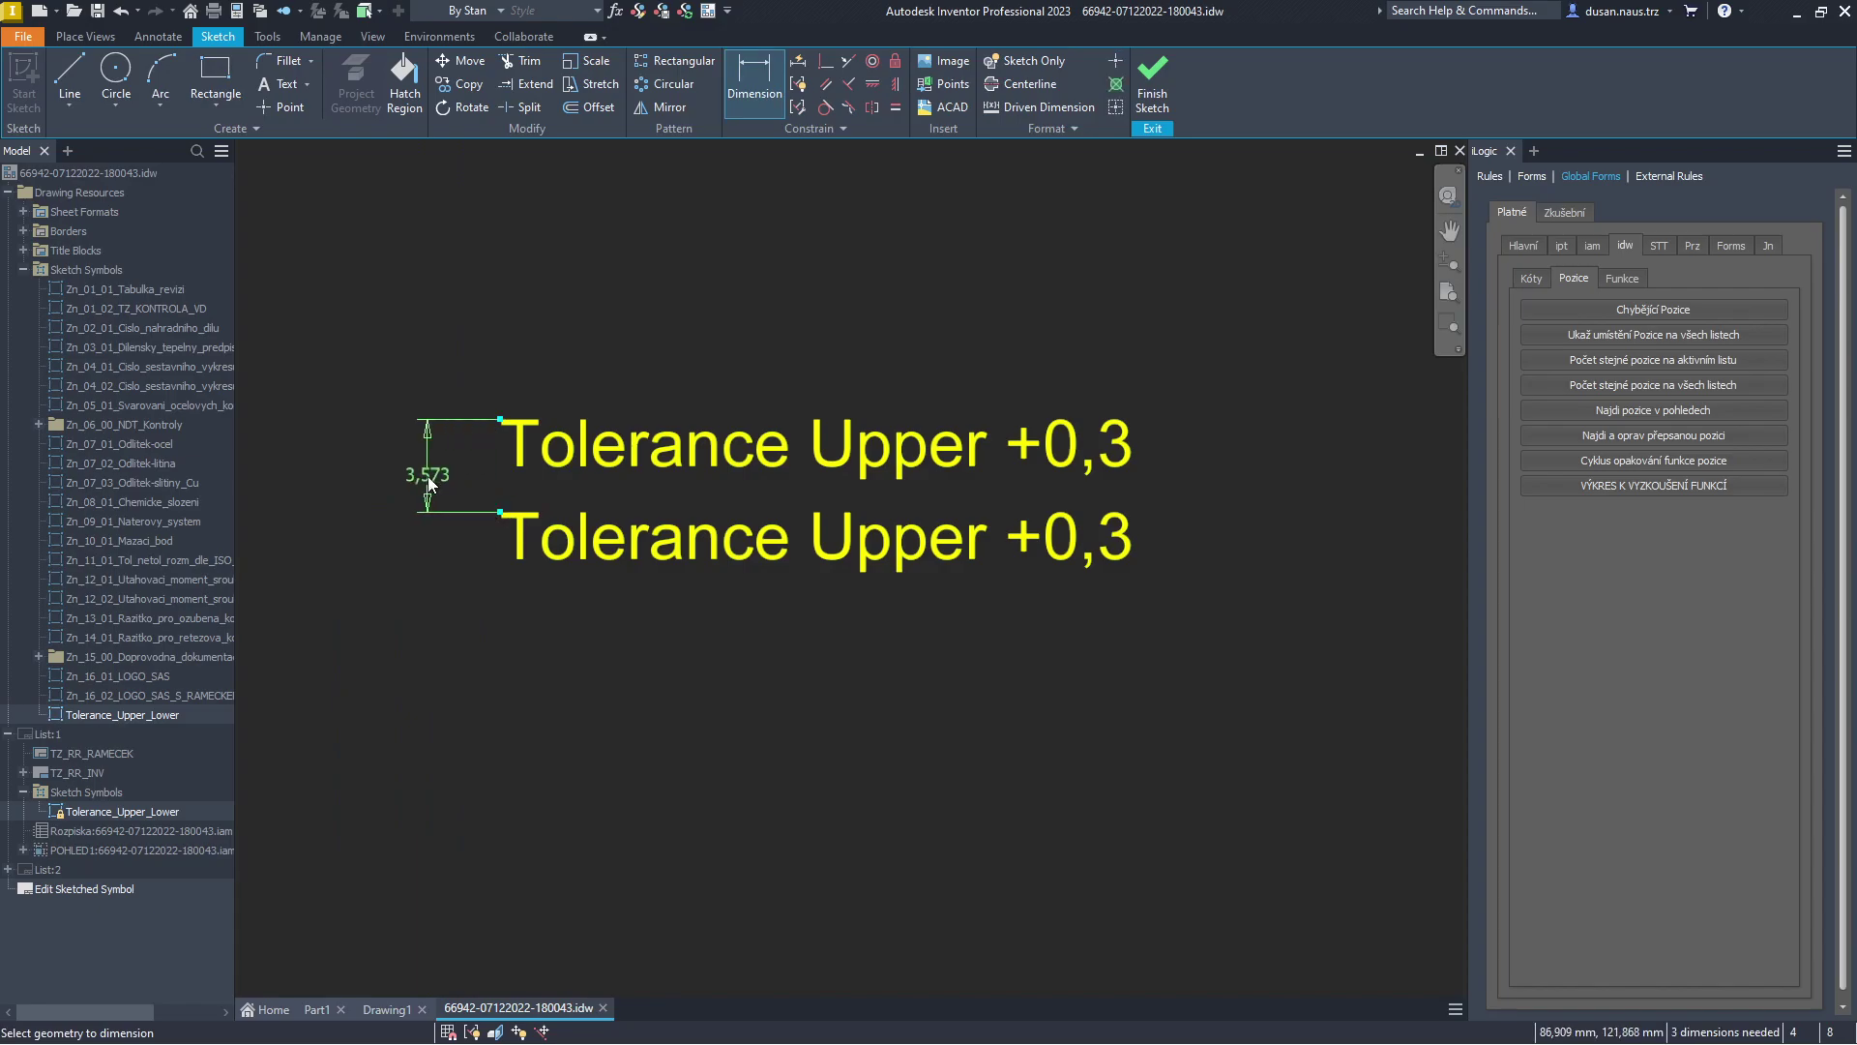
left_click(430, 484)
type("2,8")
key("Return")
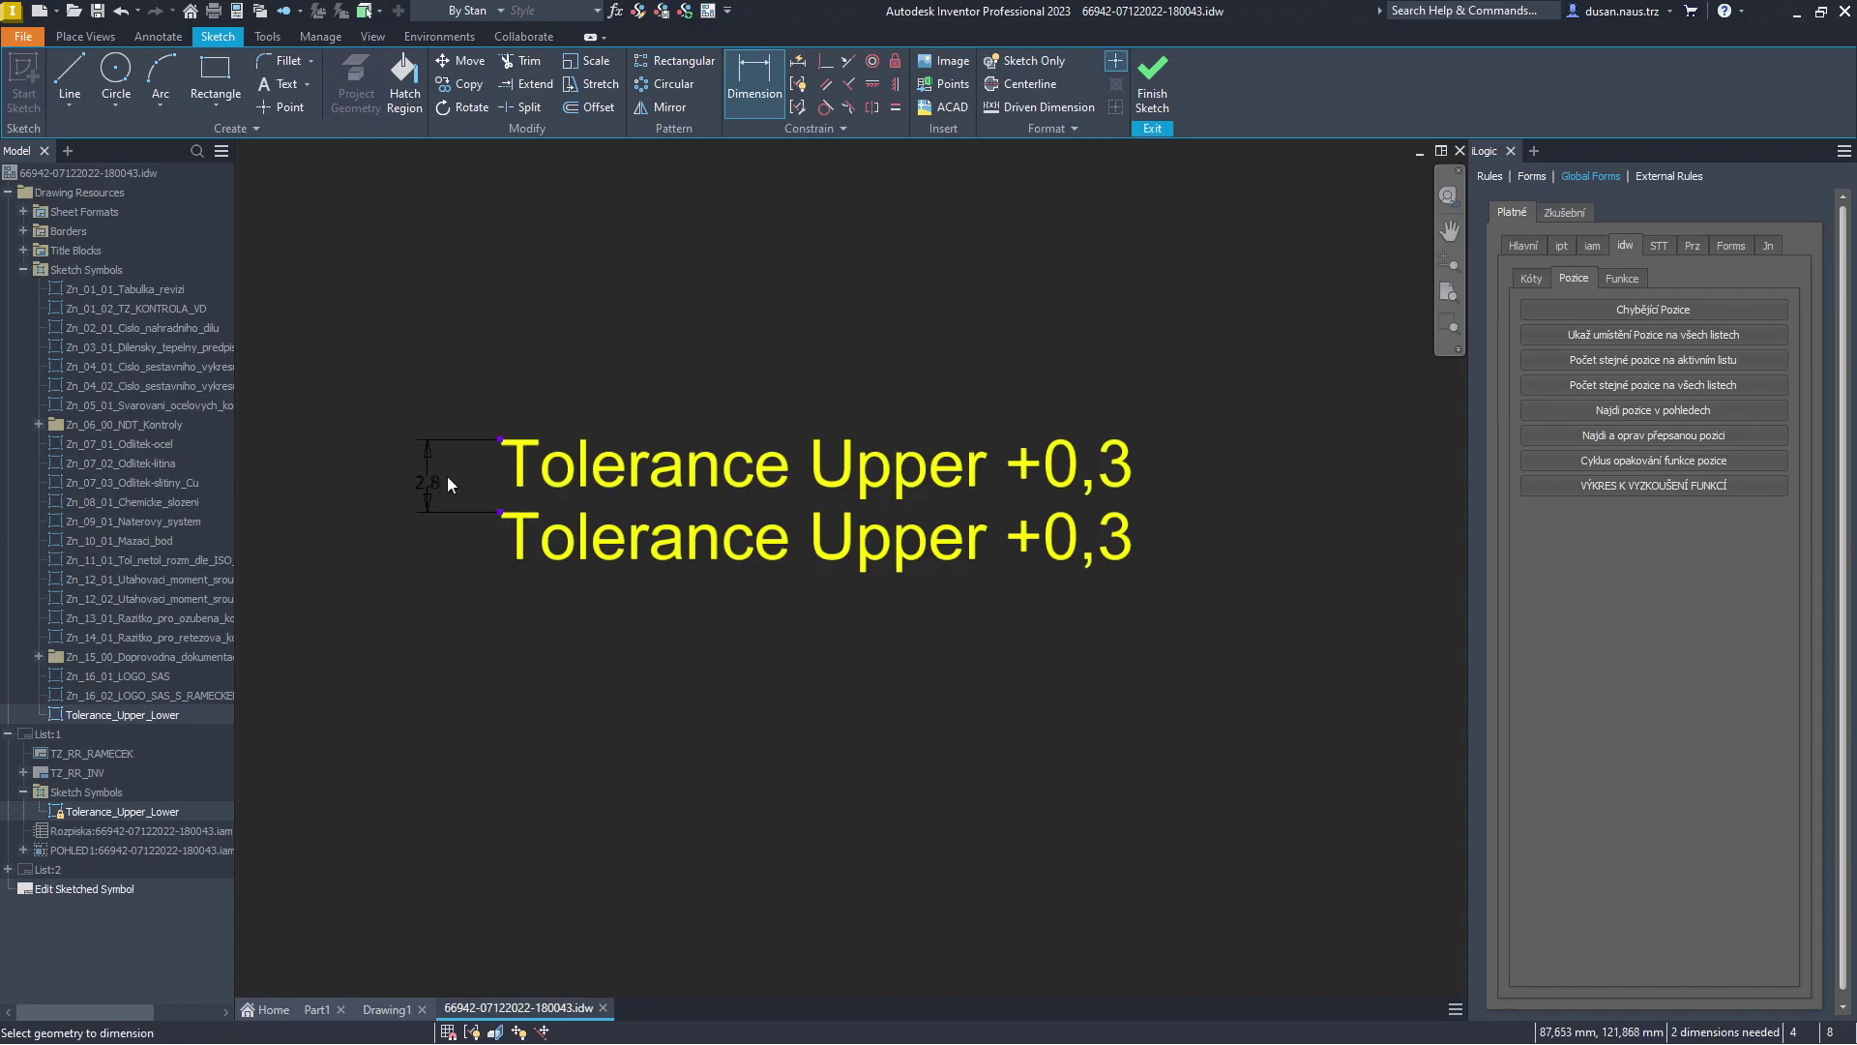
key("Escape")
Save the symbol edits with +0,2 as the second prompted value and move the placed symbol closer to the G dimension line.
right_click(594, 387)
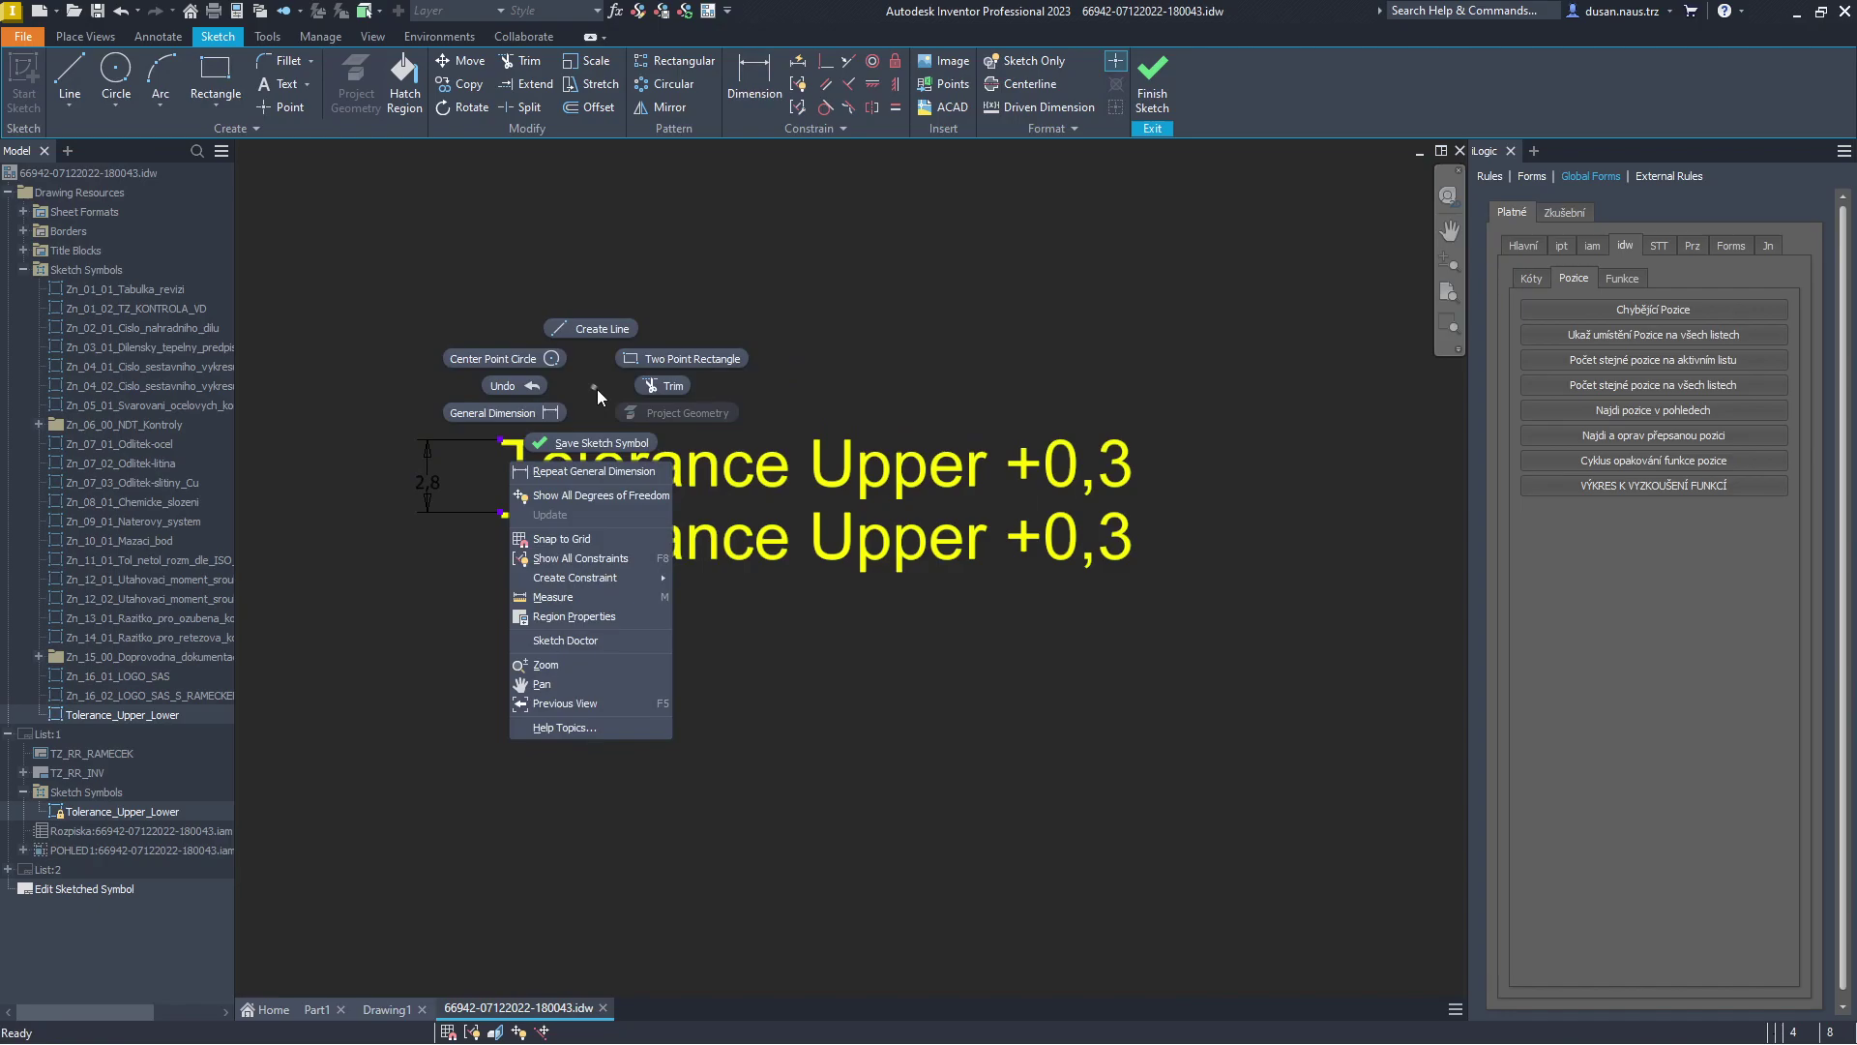
left_click(592, 442)
key("Return")
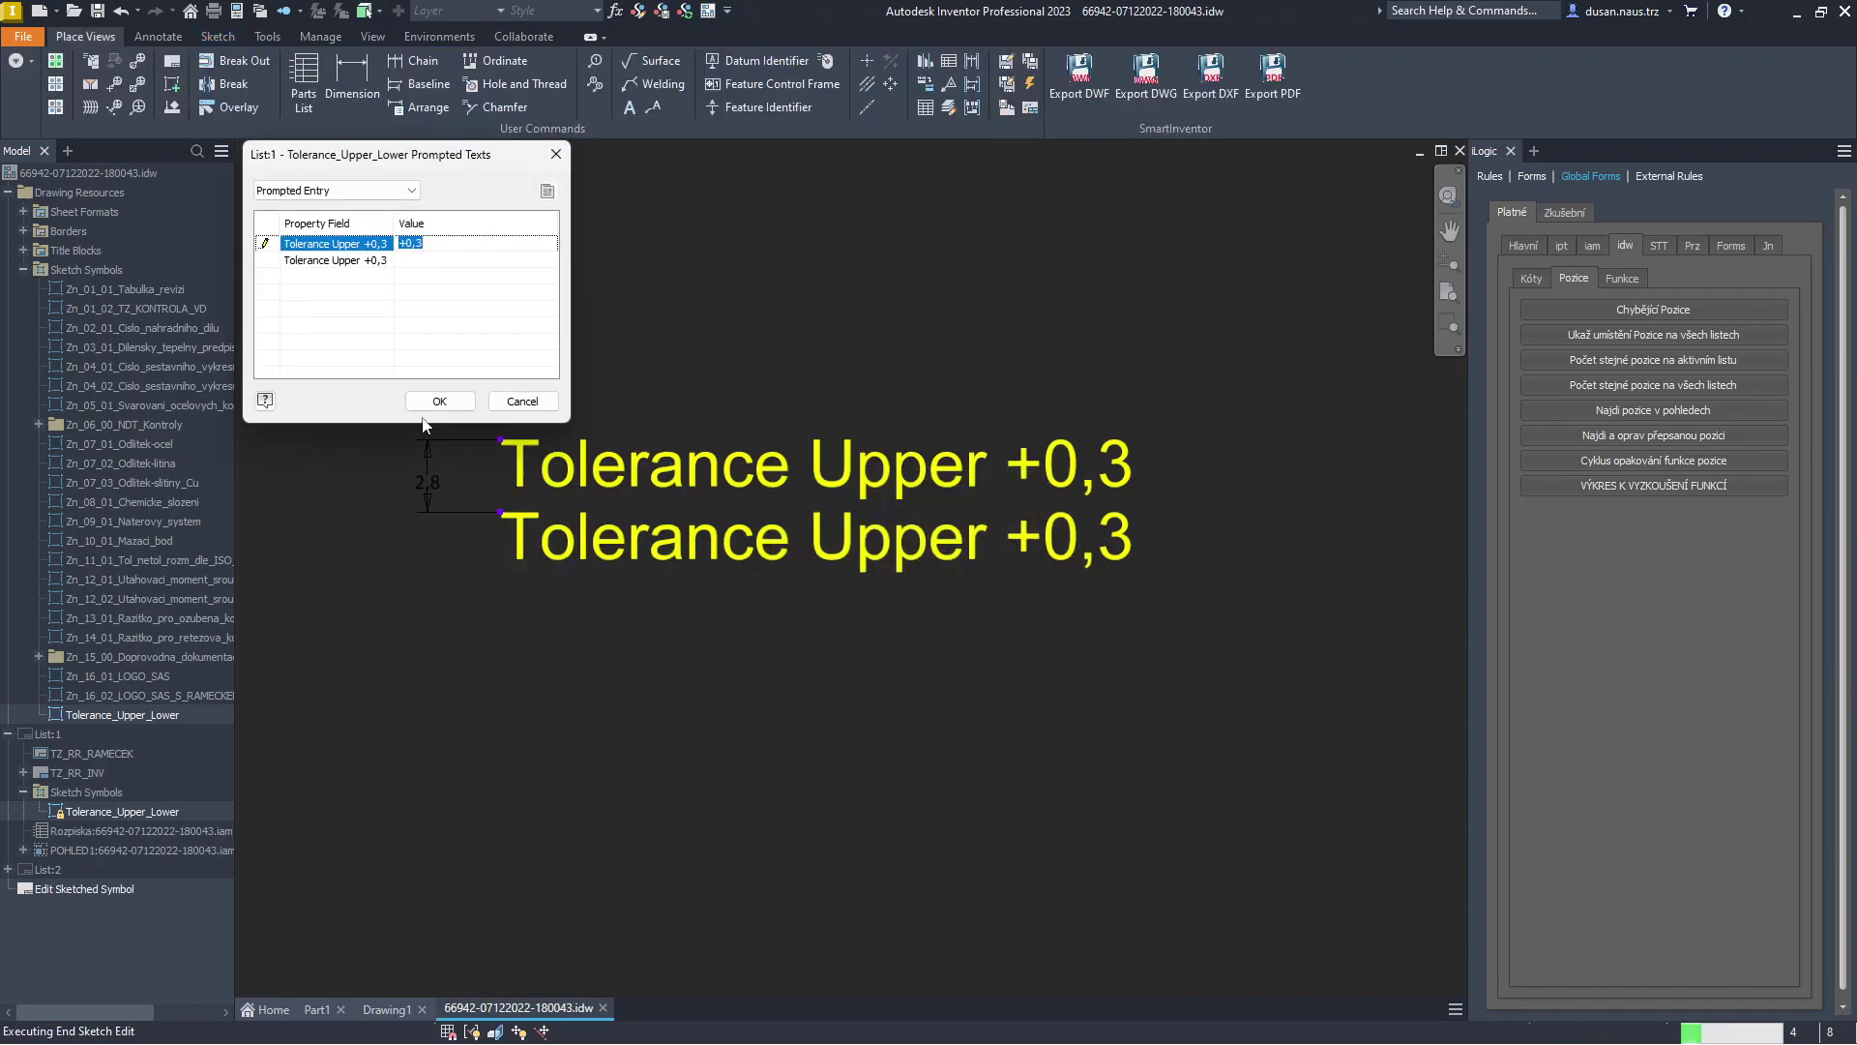
left_click(425, 261)
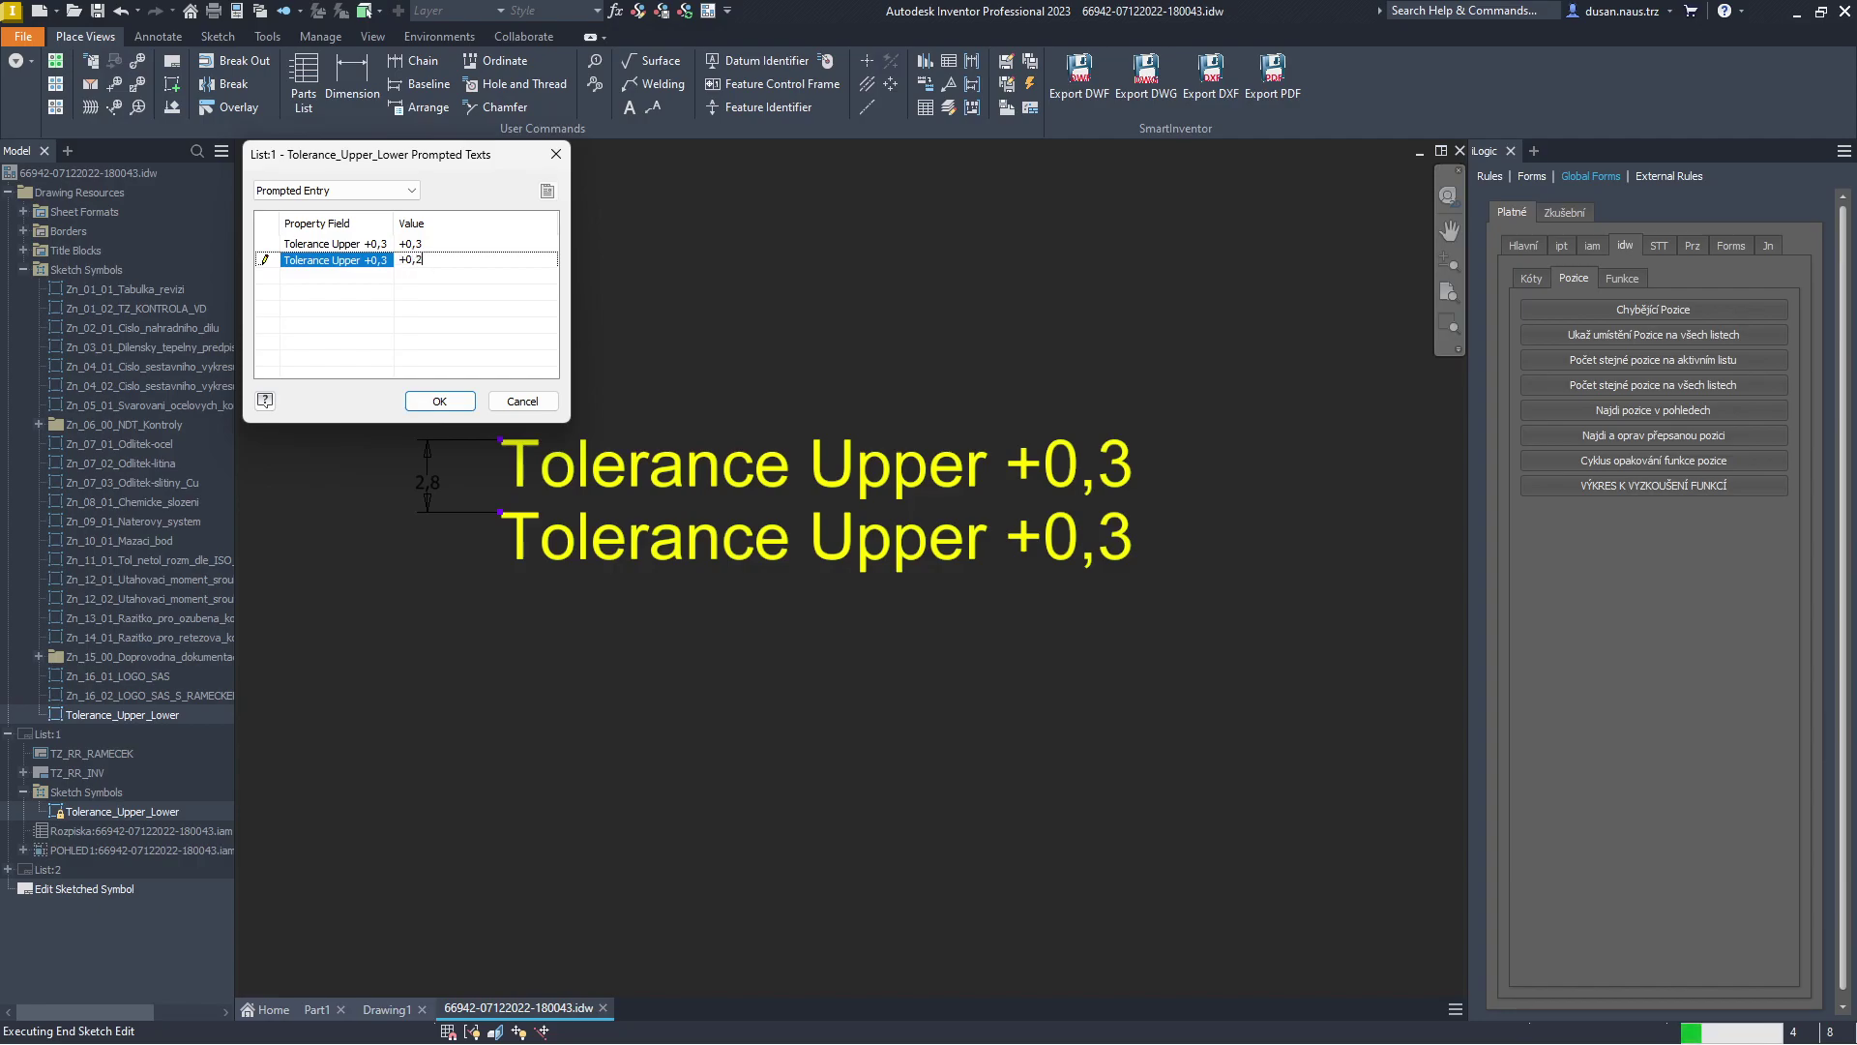
left_click(440, 402)
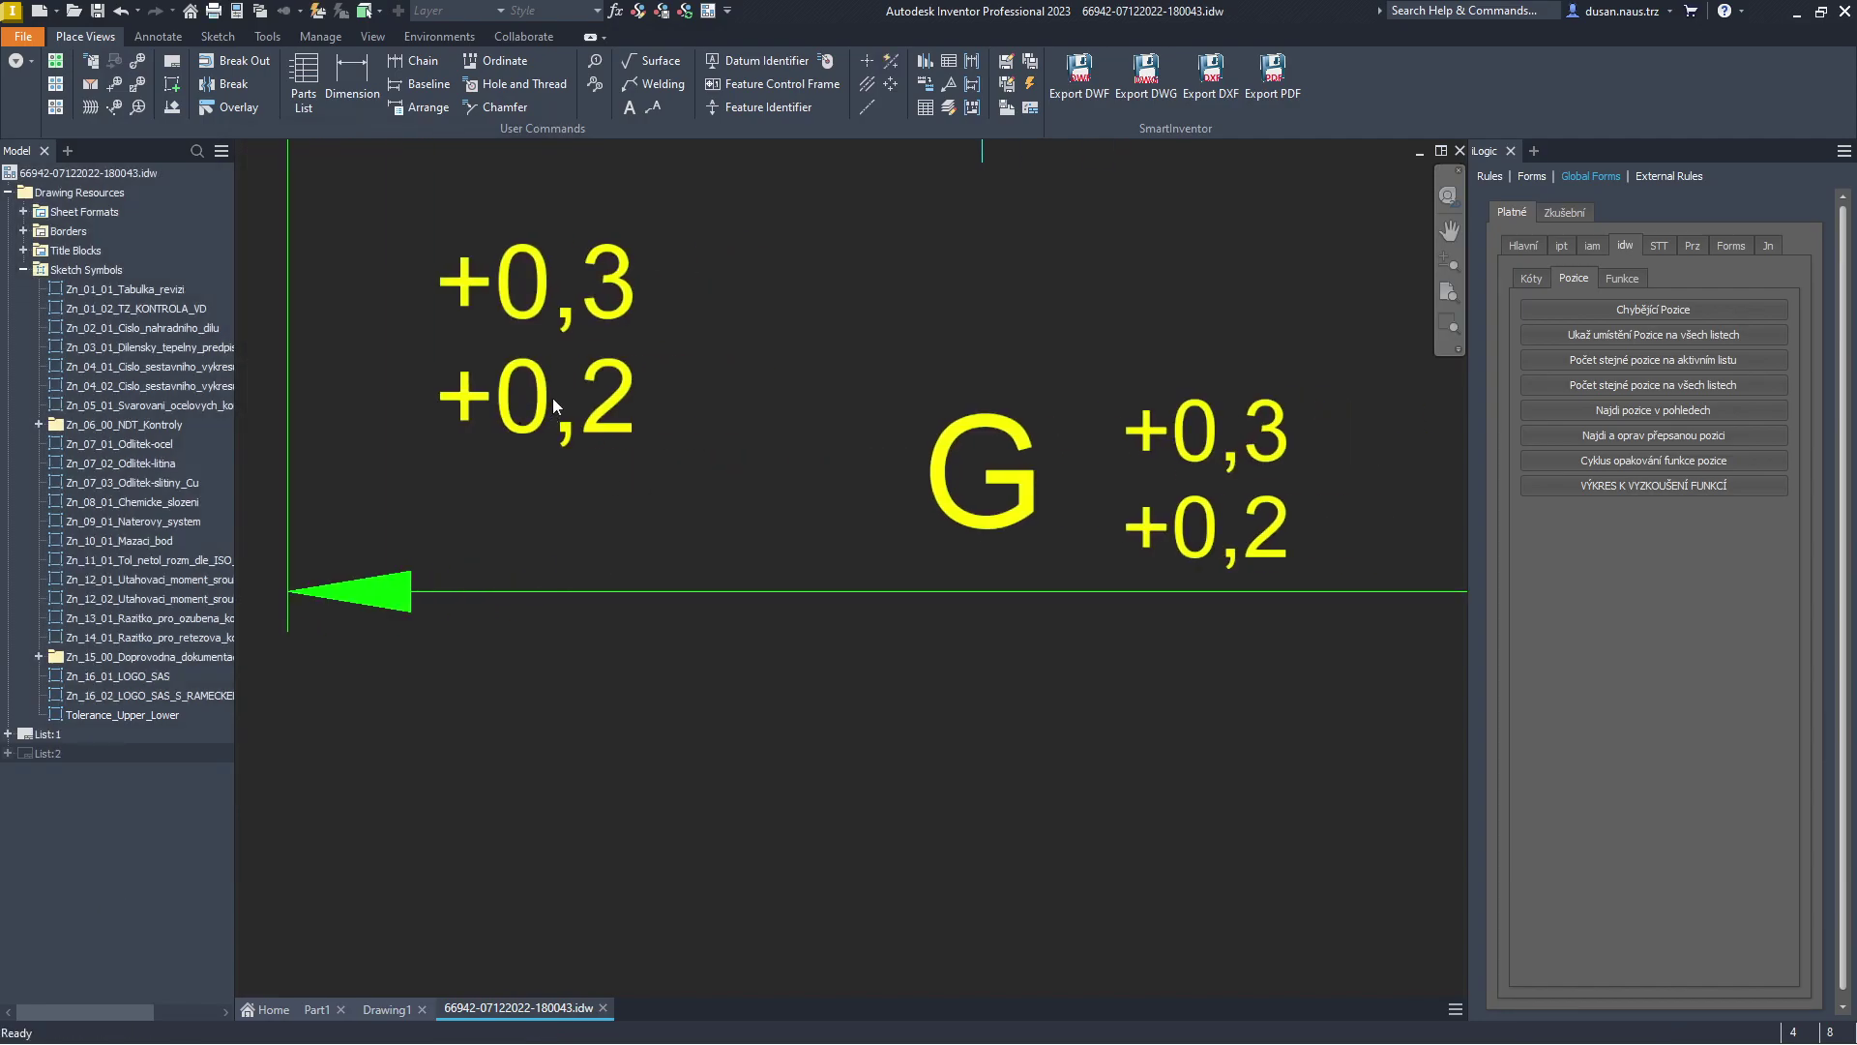
left_click_drag(541, 342, 608, 431)
Reopen the symbol's definition and change the lower prompted entry to "Tolerance Lower +0,3".
right_click(599, 450)
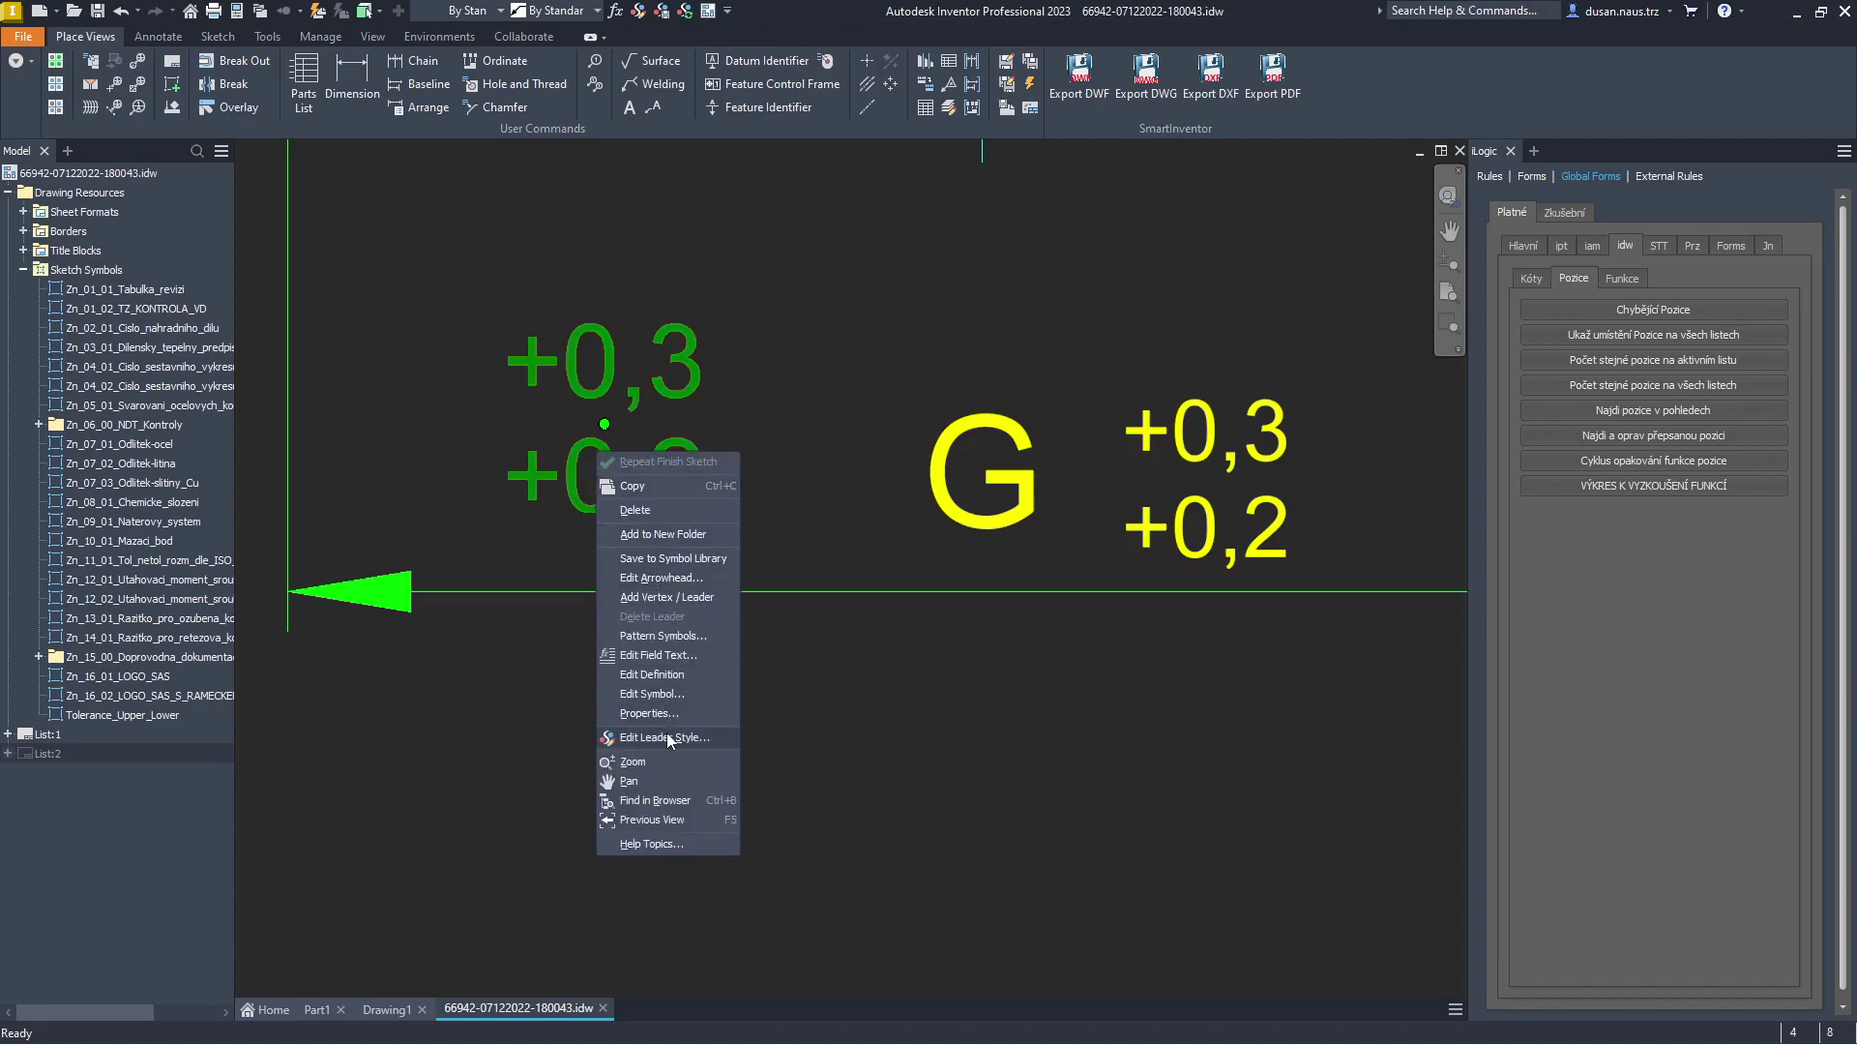
left_click(649, 677)
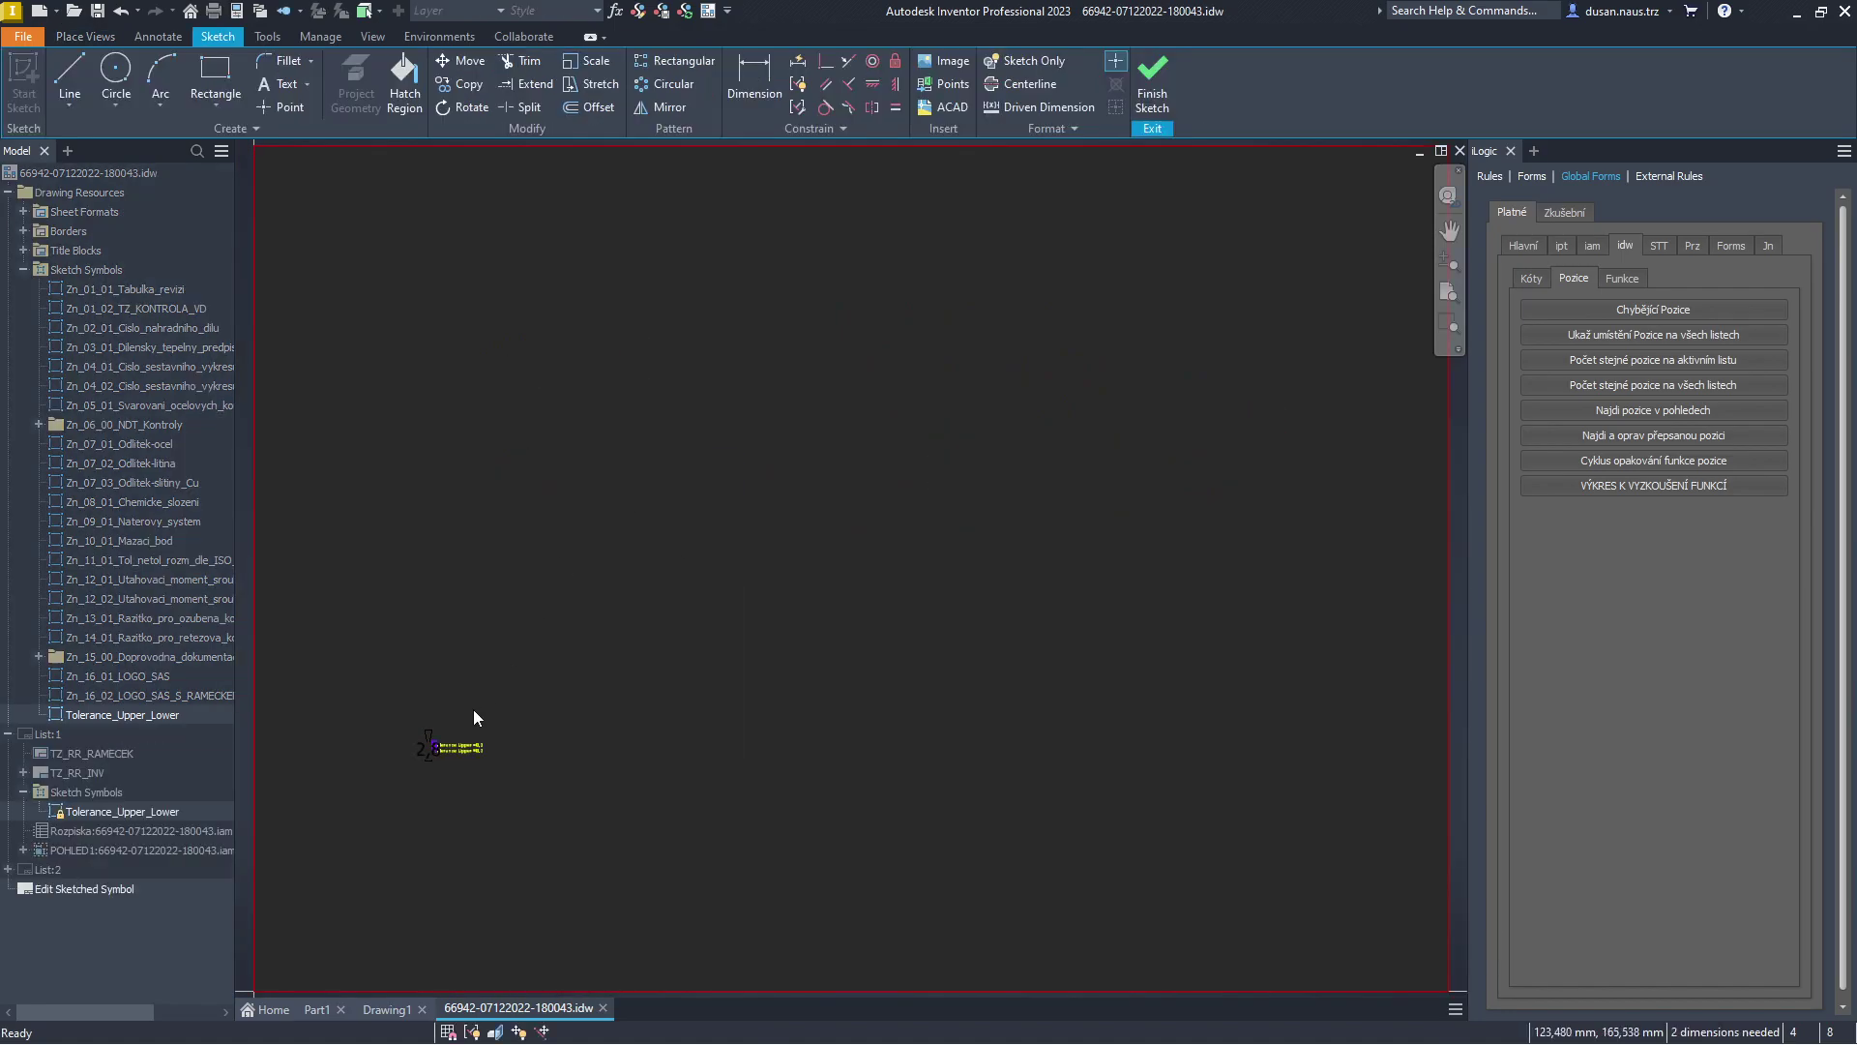
scroll(571, 556, "up", 4)
mouse_move(571, 556)
middle_mouse_down()
mouse_move(490, 576)
mouse_move(419, 717)
middle_mouse_up()
scroll(489, 576, "down", 1)
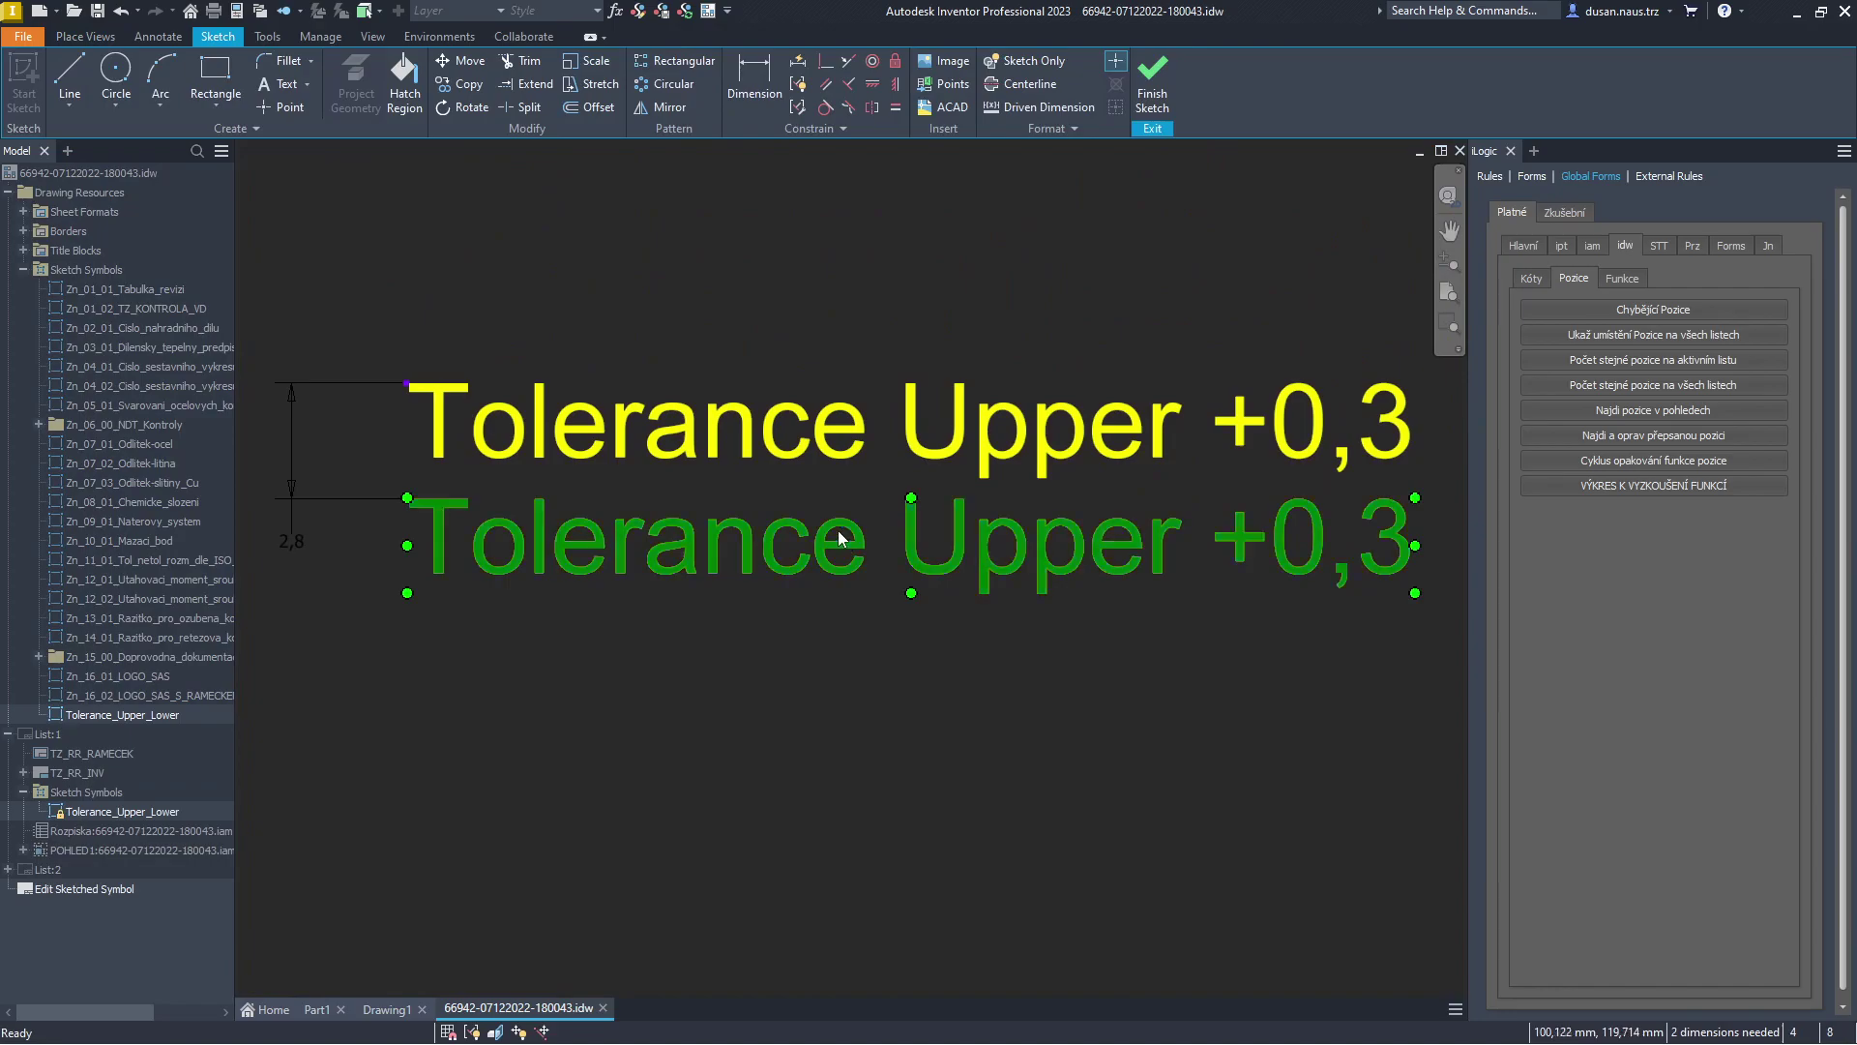
double_click(748, 566)
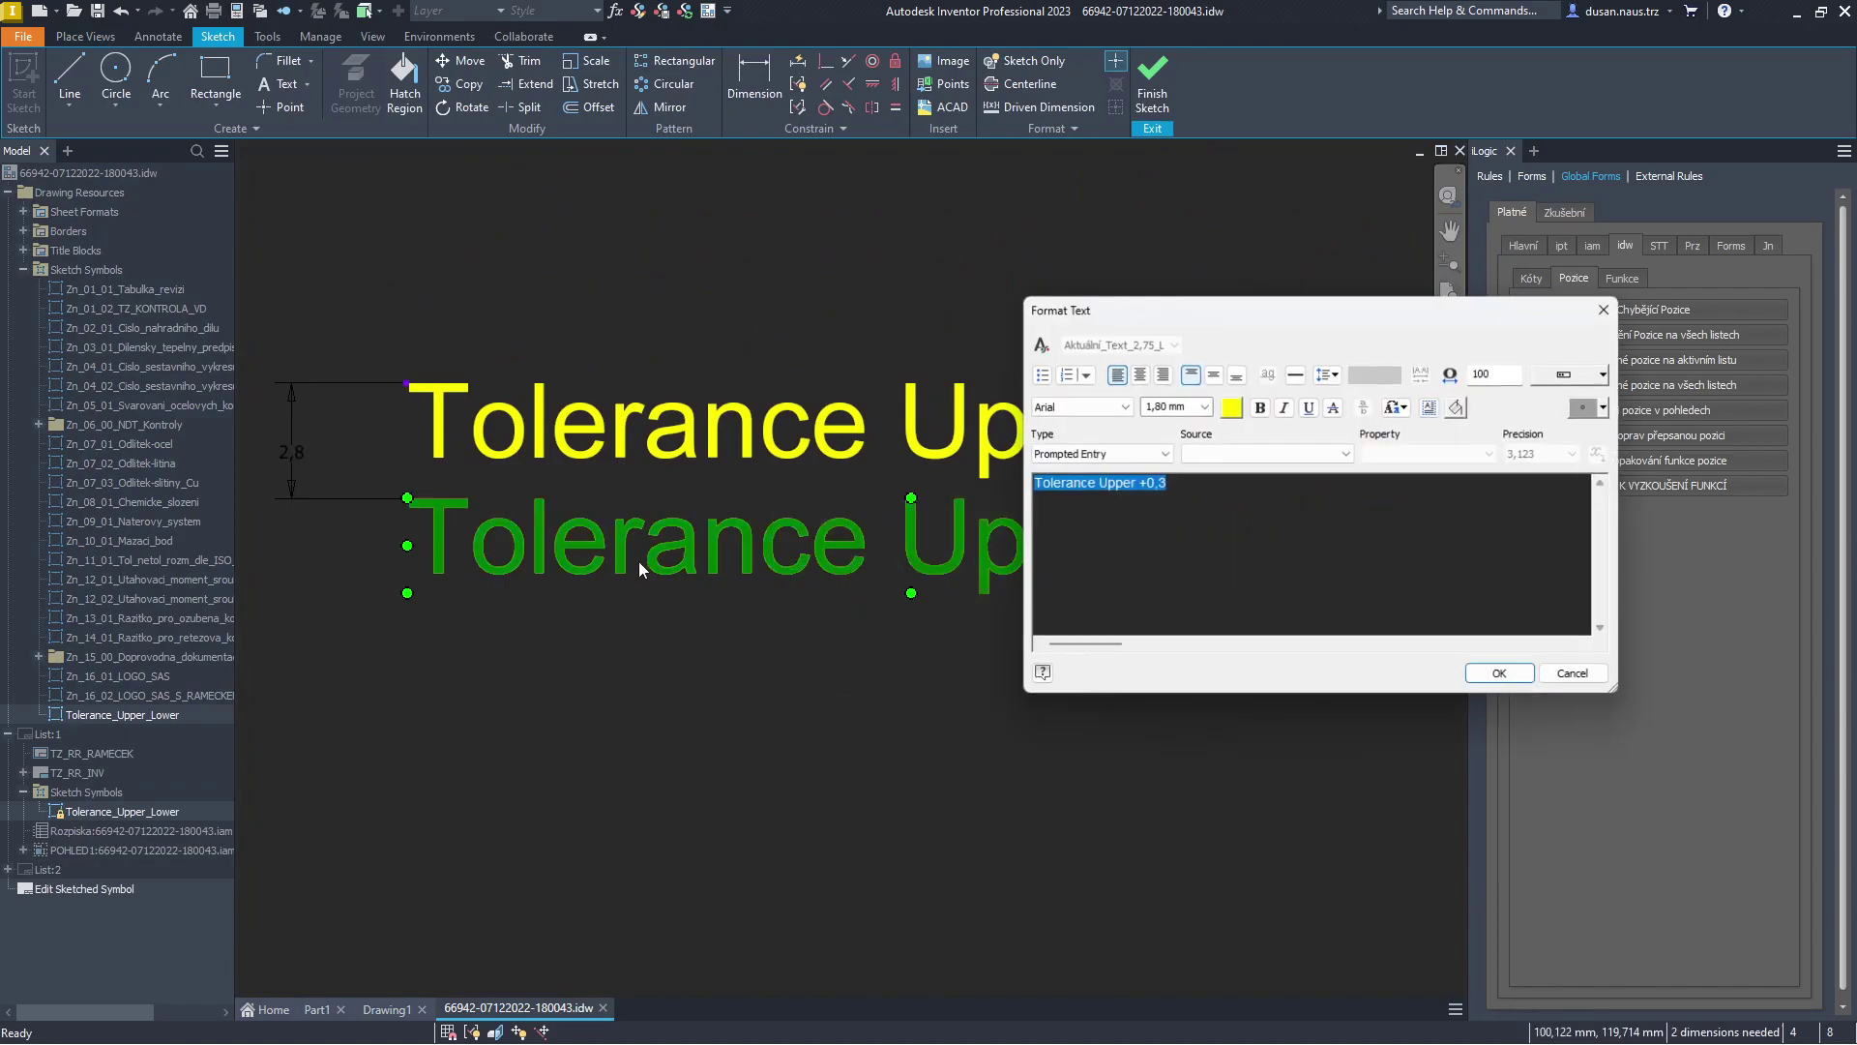
left_click(1101, 483)
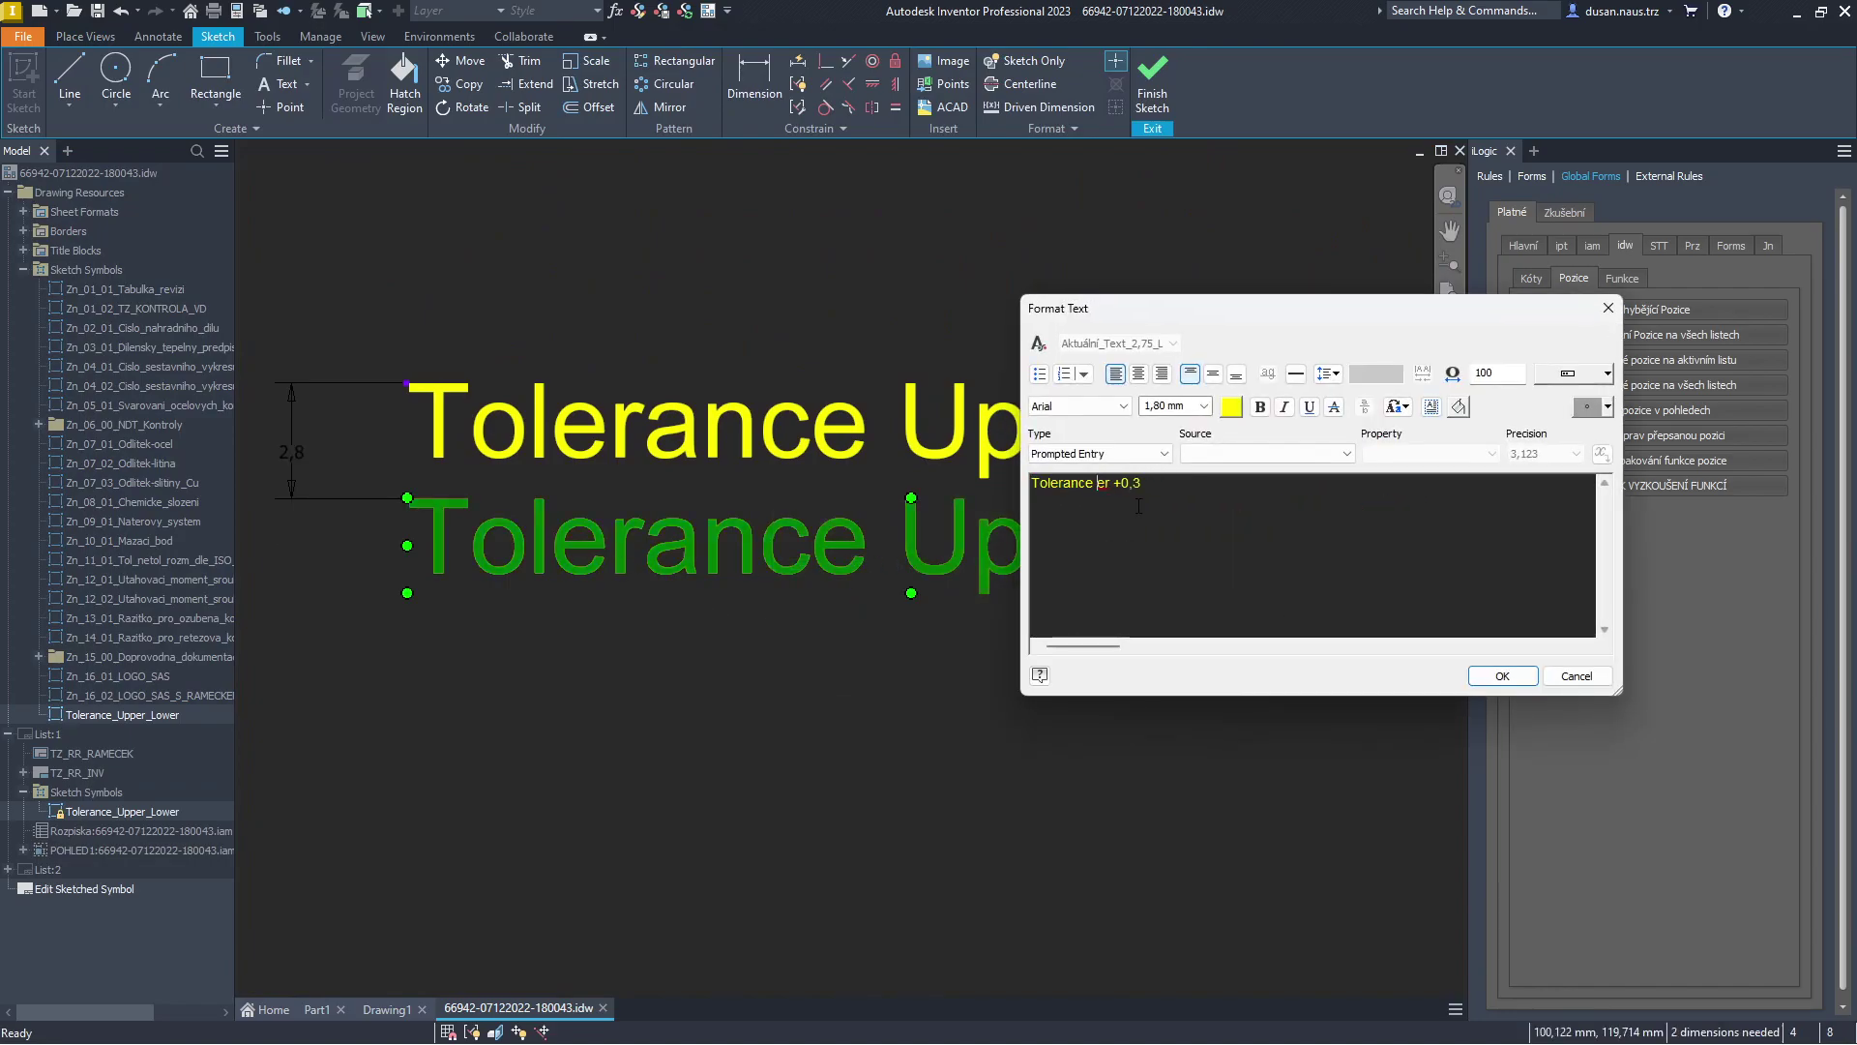
key("Delete")
key("Delete")
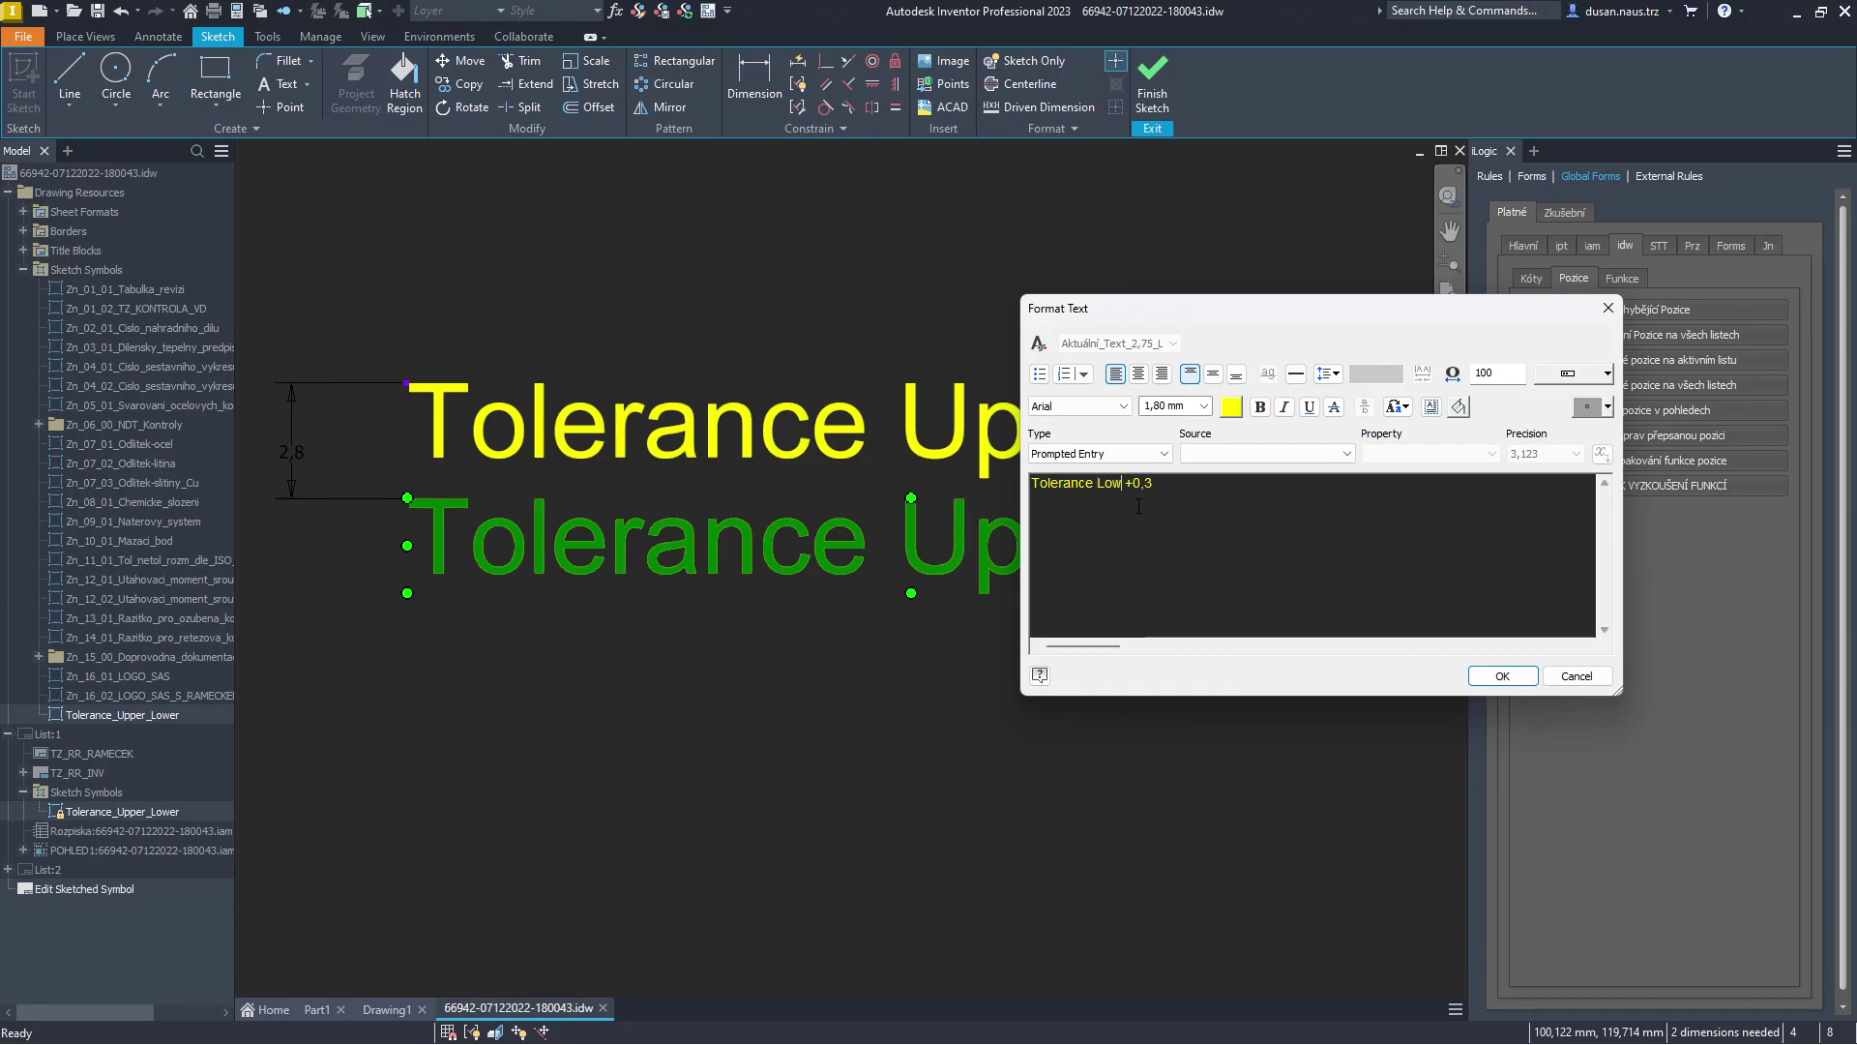
left_click(1502, 675)
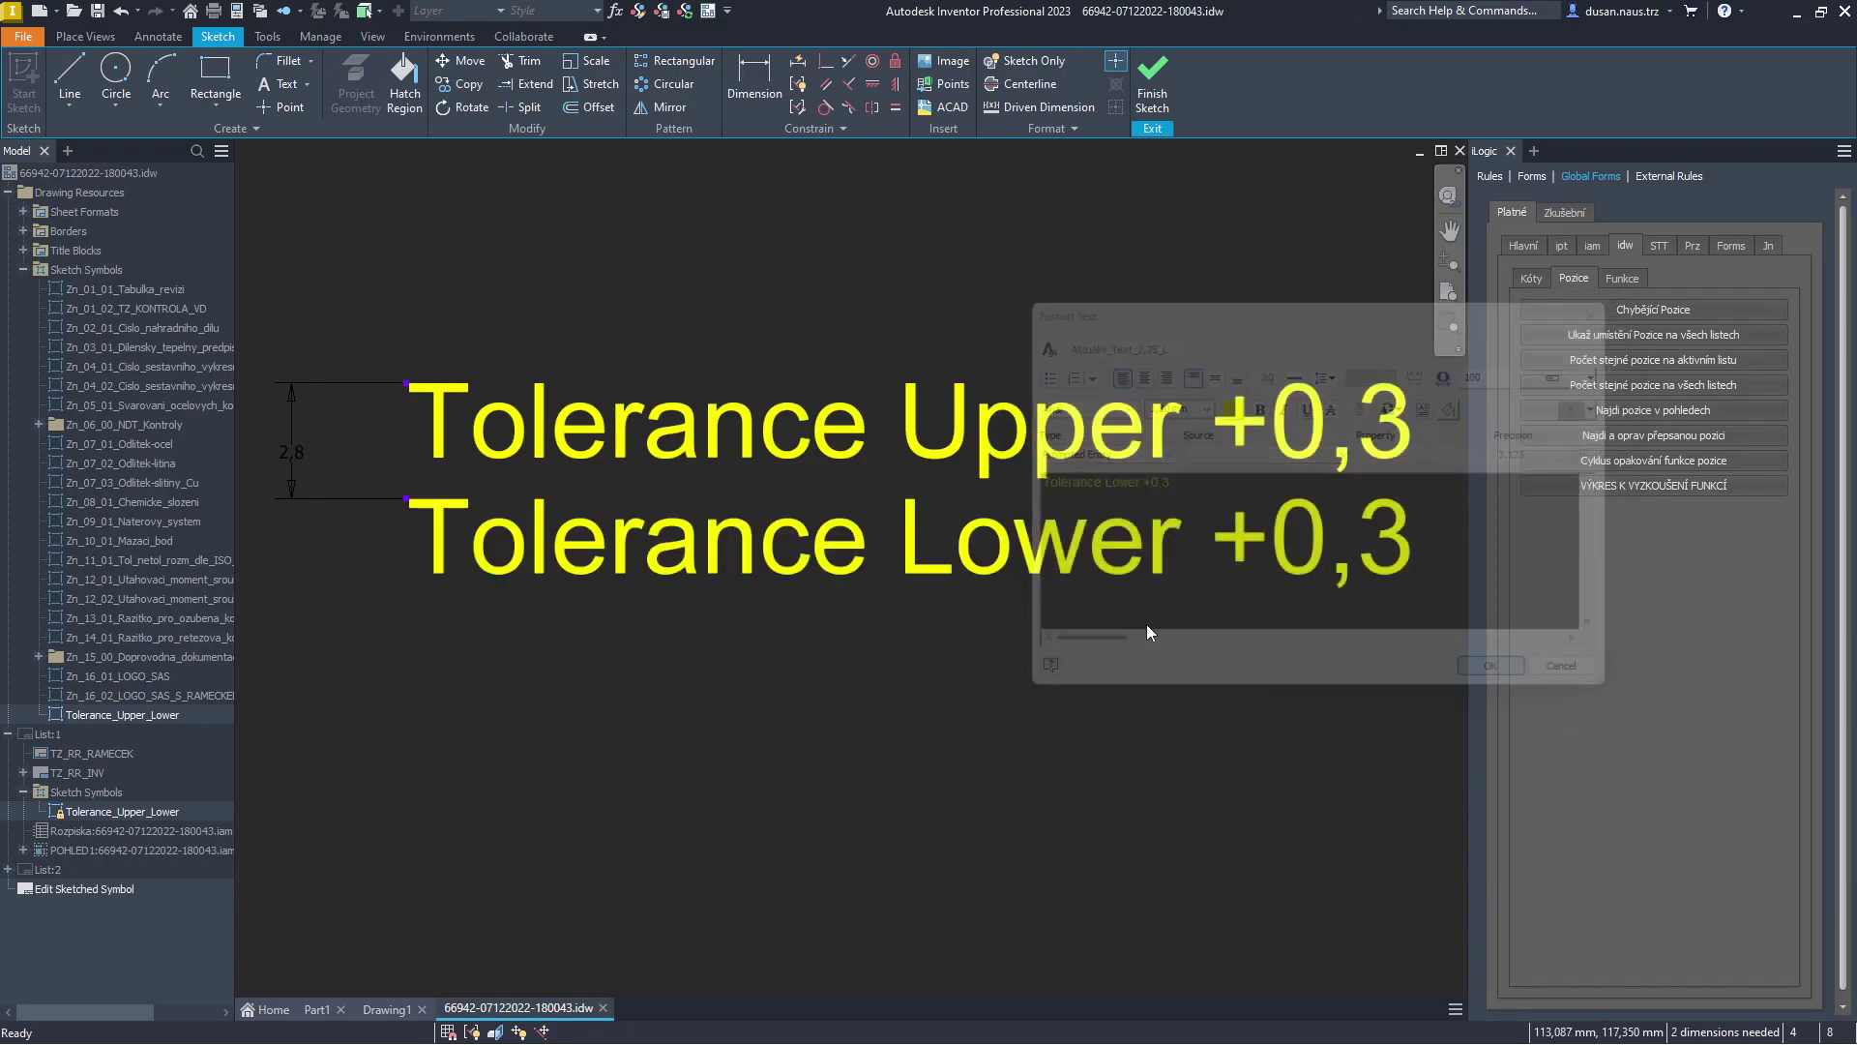
Place a sketch point below the start of the two prompted texts.
scroll(797, 609, "up", 3)
scroll(749, 602, "down", 3)
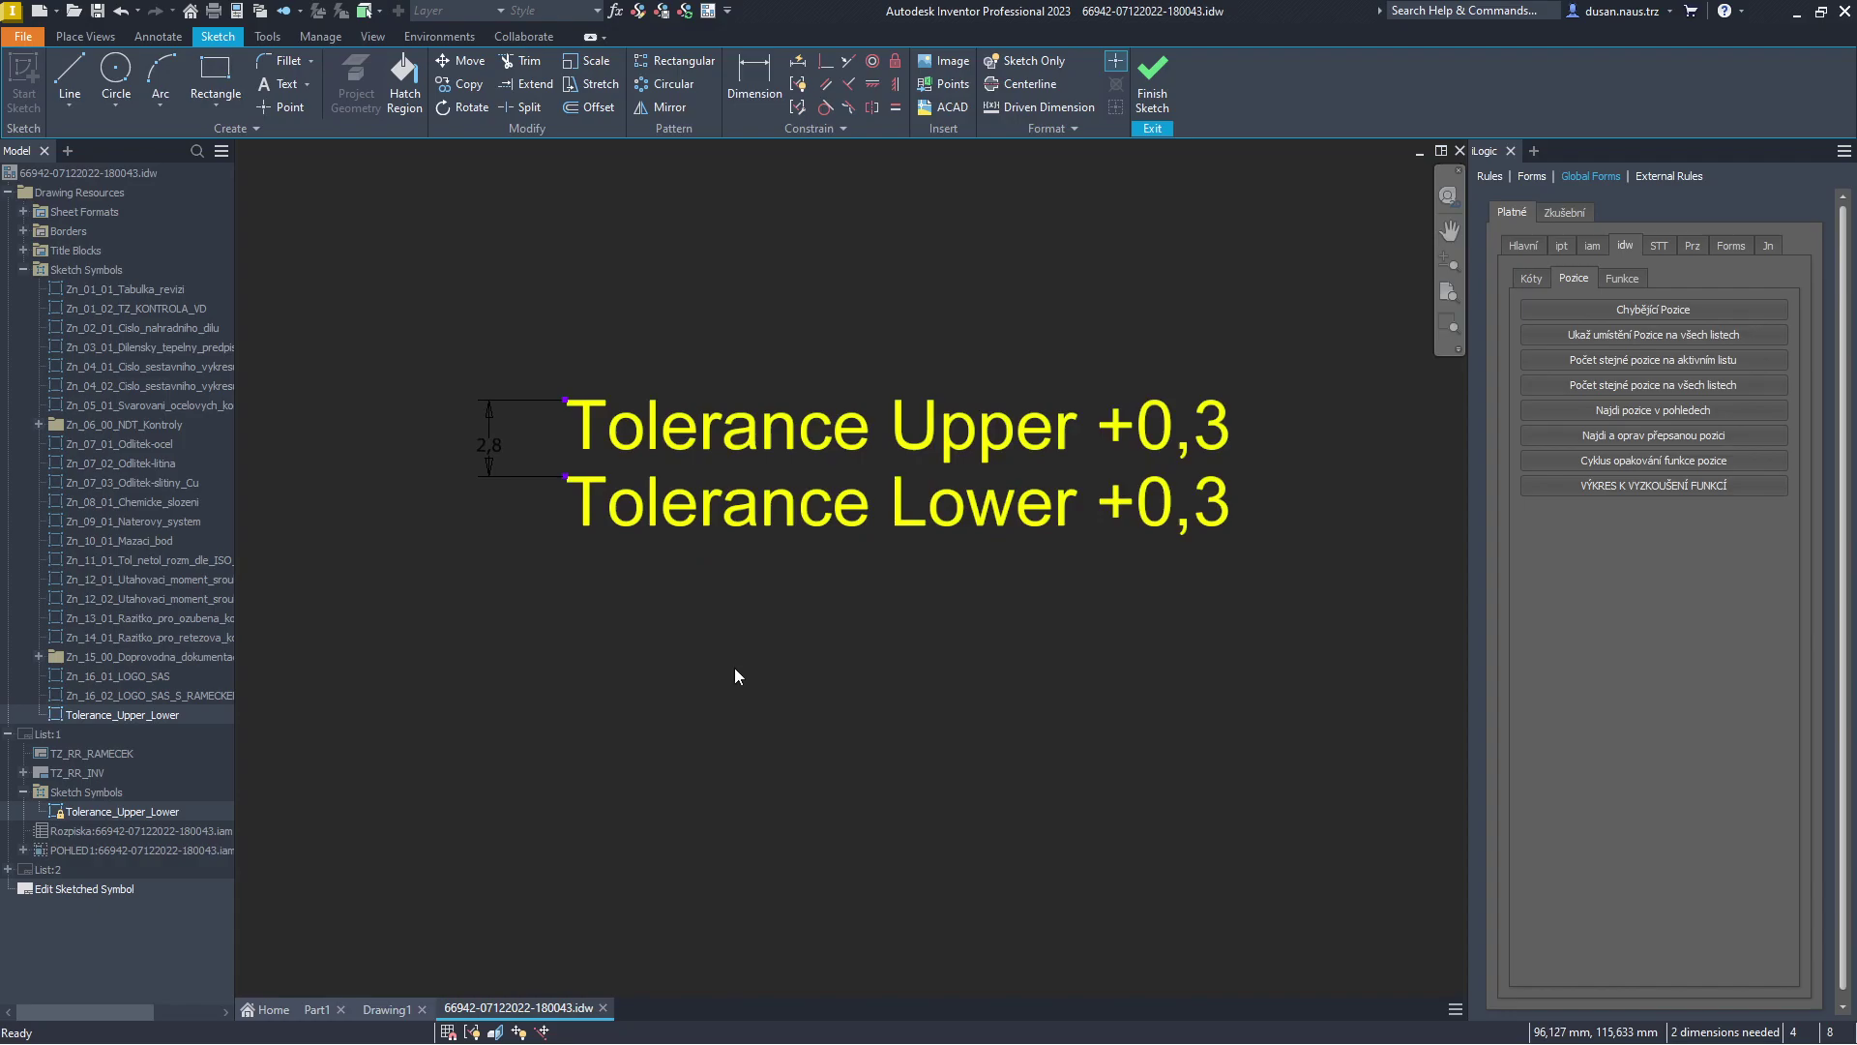
left_click(281, 107)
left_click(553, 586)
right_click(677, 288)
left_click(746, 290)
Dimension the vertical distance from the lower text's start point to the sketch point and set it to 3,7 mm.
left_click(750, 79)
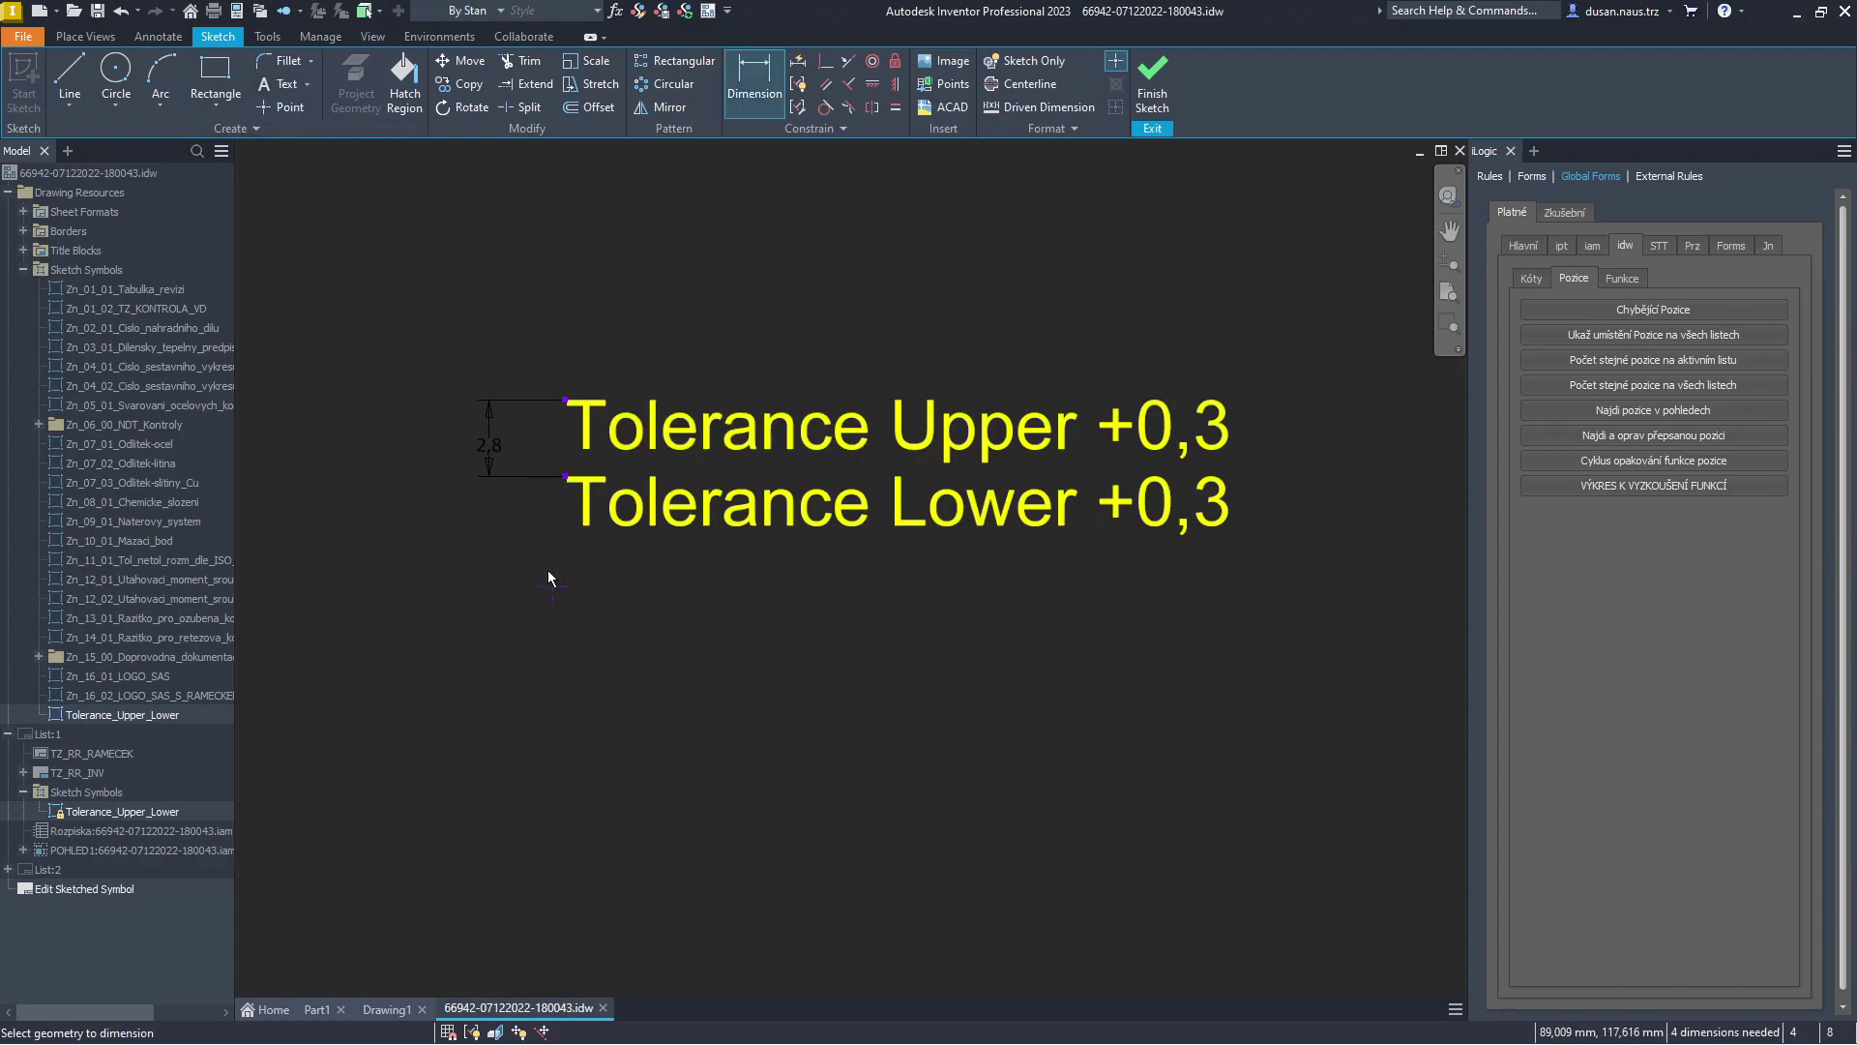
left_click(566, 476)
left_click(552, 586)
left_click(520, 542)
type("3,7")
key("Return")
right_click(670, 583)
key("Escape")
key("Escape")
Constrain the sketch point vertically in line with the start of the prompted texts.
left_click(896, 85)
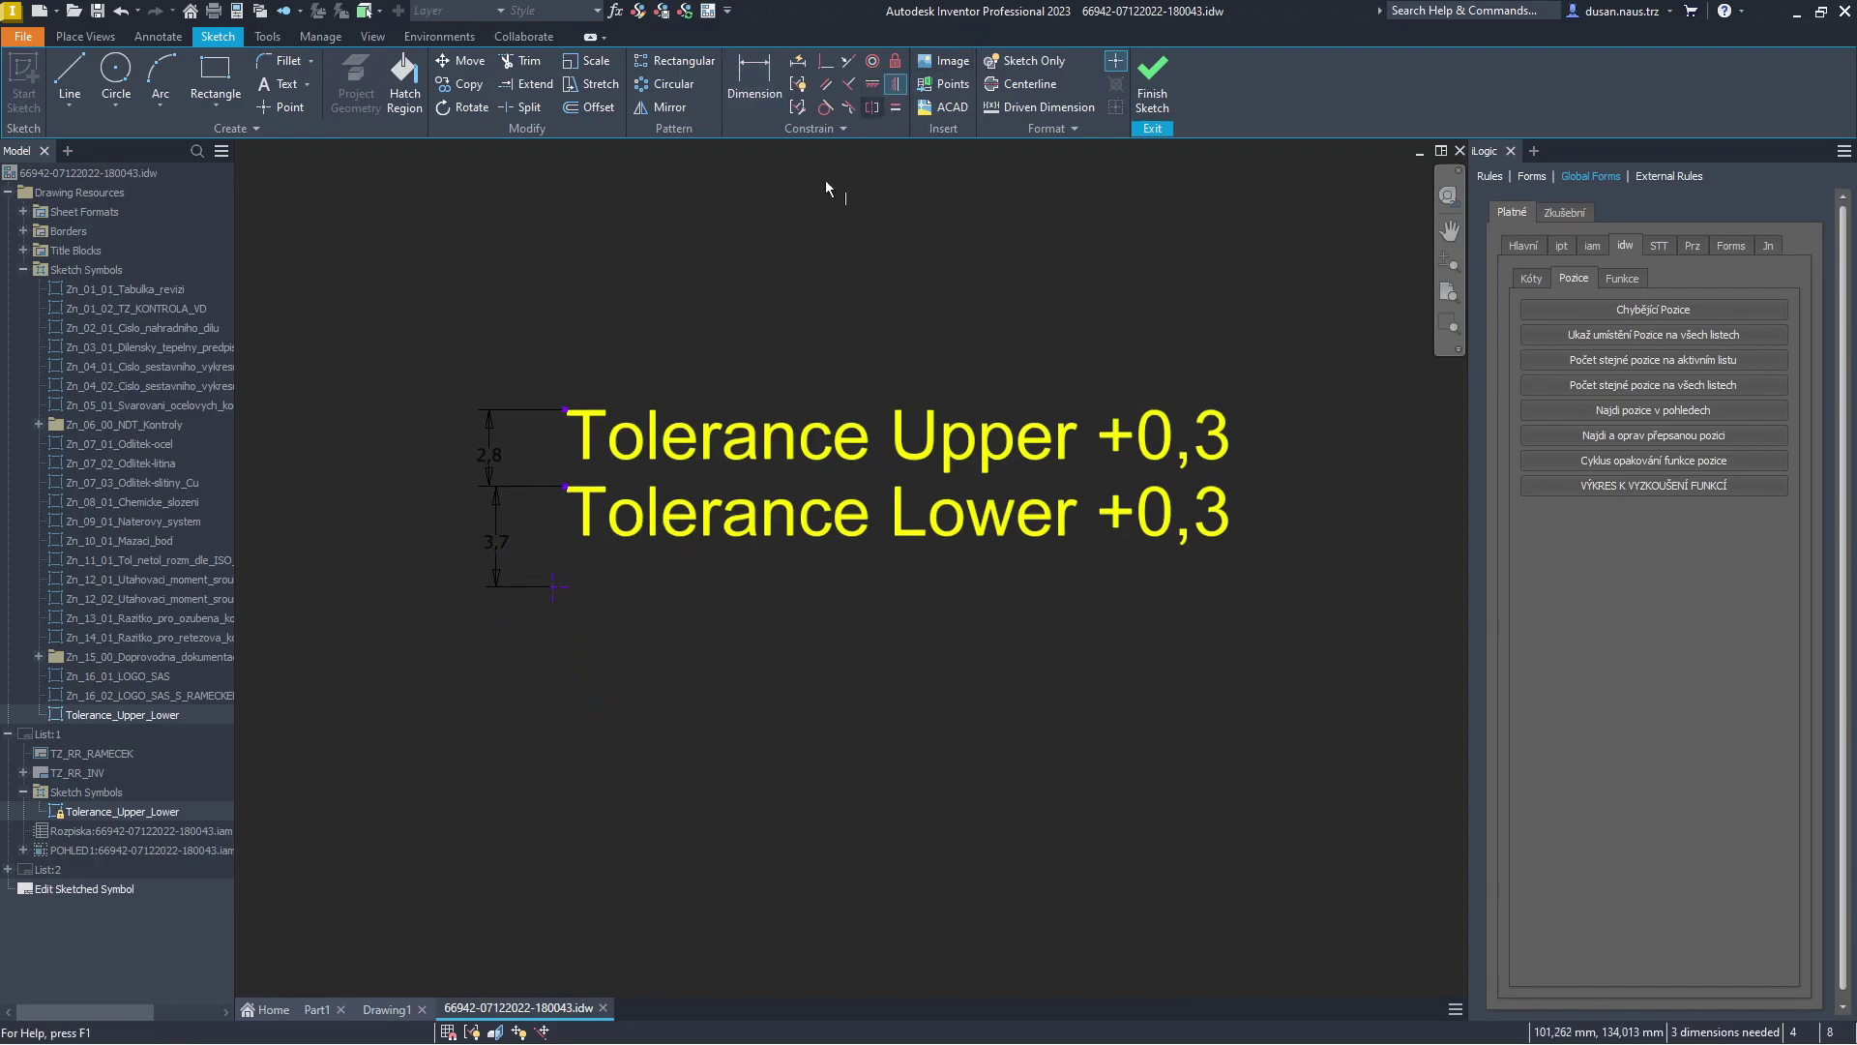
left_click(553, 586)
right_click(624, 582)
key("Escape")
Make the sketch point below the texts the symbol's connection and insertion point grip.
left_click(553, 586)
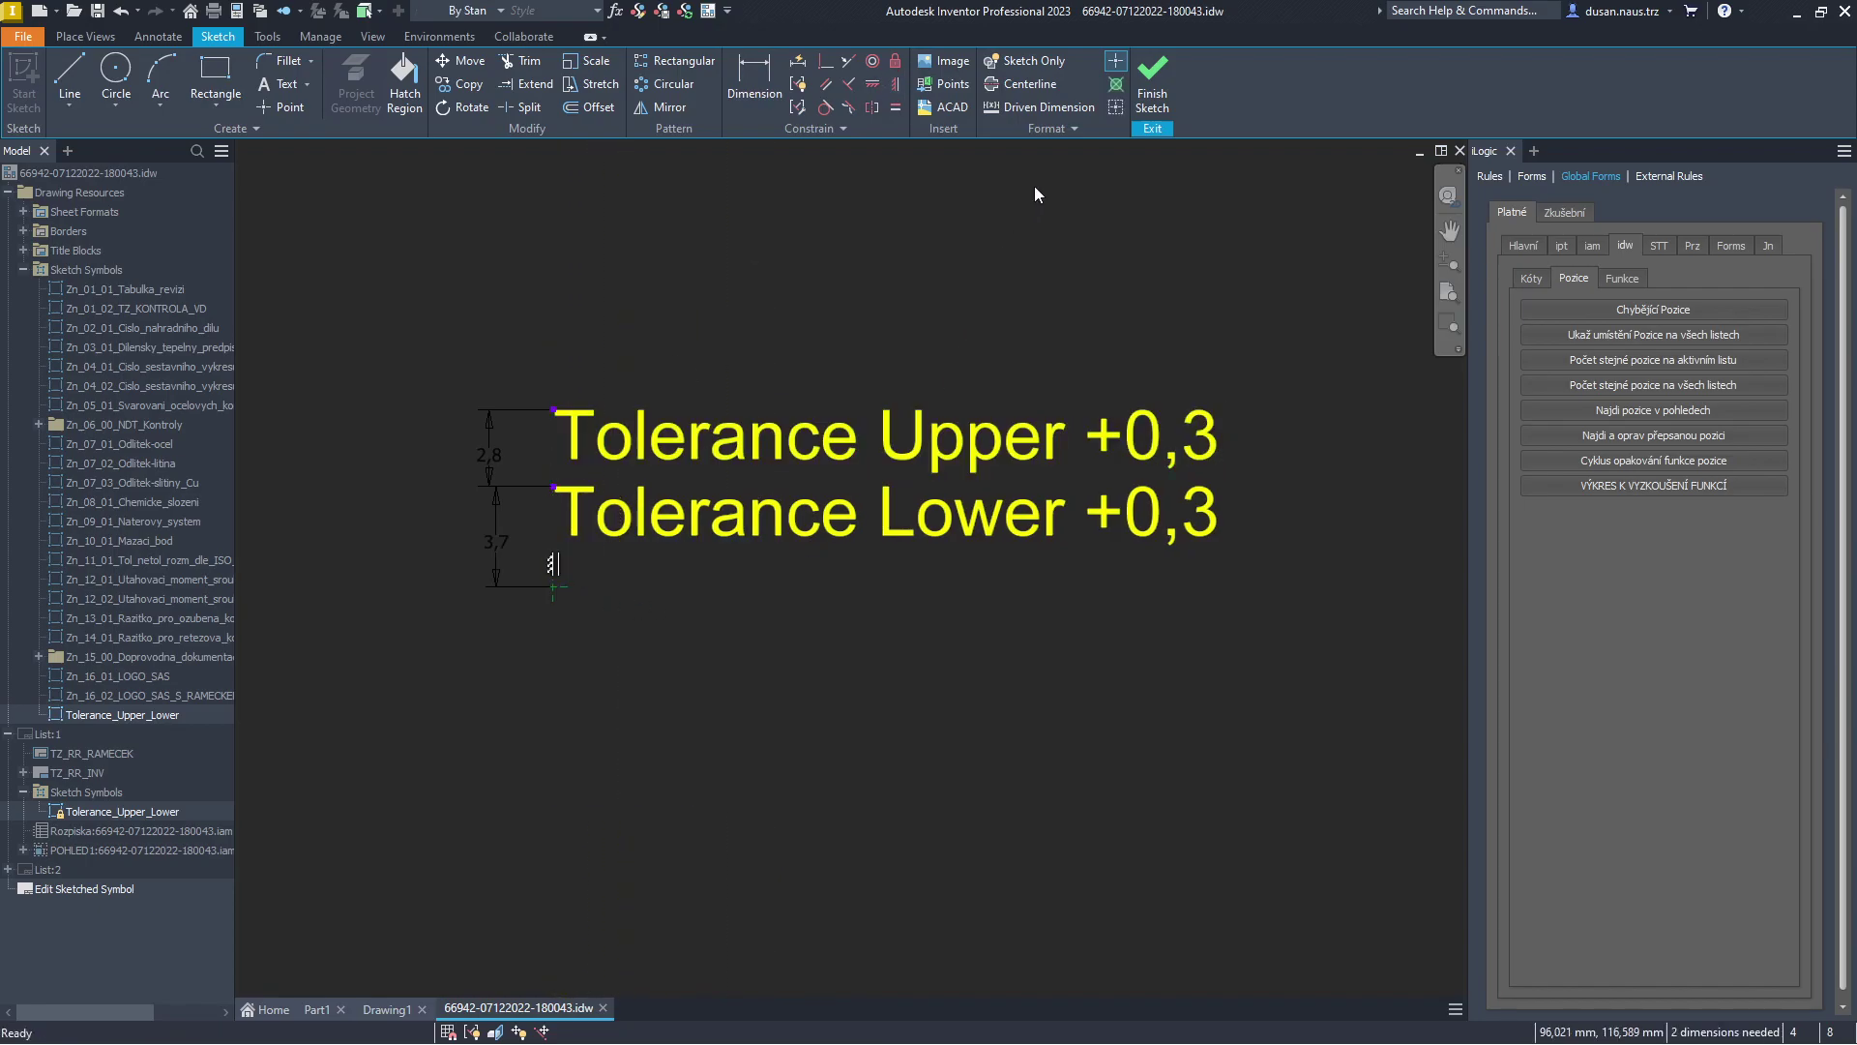
left_click(1118, 87)
left_click(939, 298)
Save the edits to Tolerance_Upper_Lower and move the placed symbol so its insertion point sits on the G dimension line.
left_click(1146, 107)
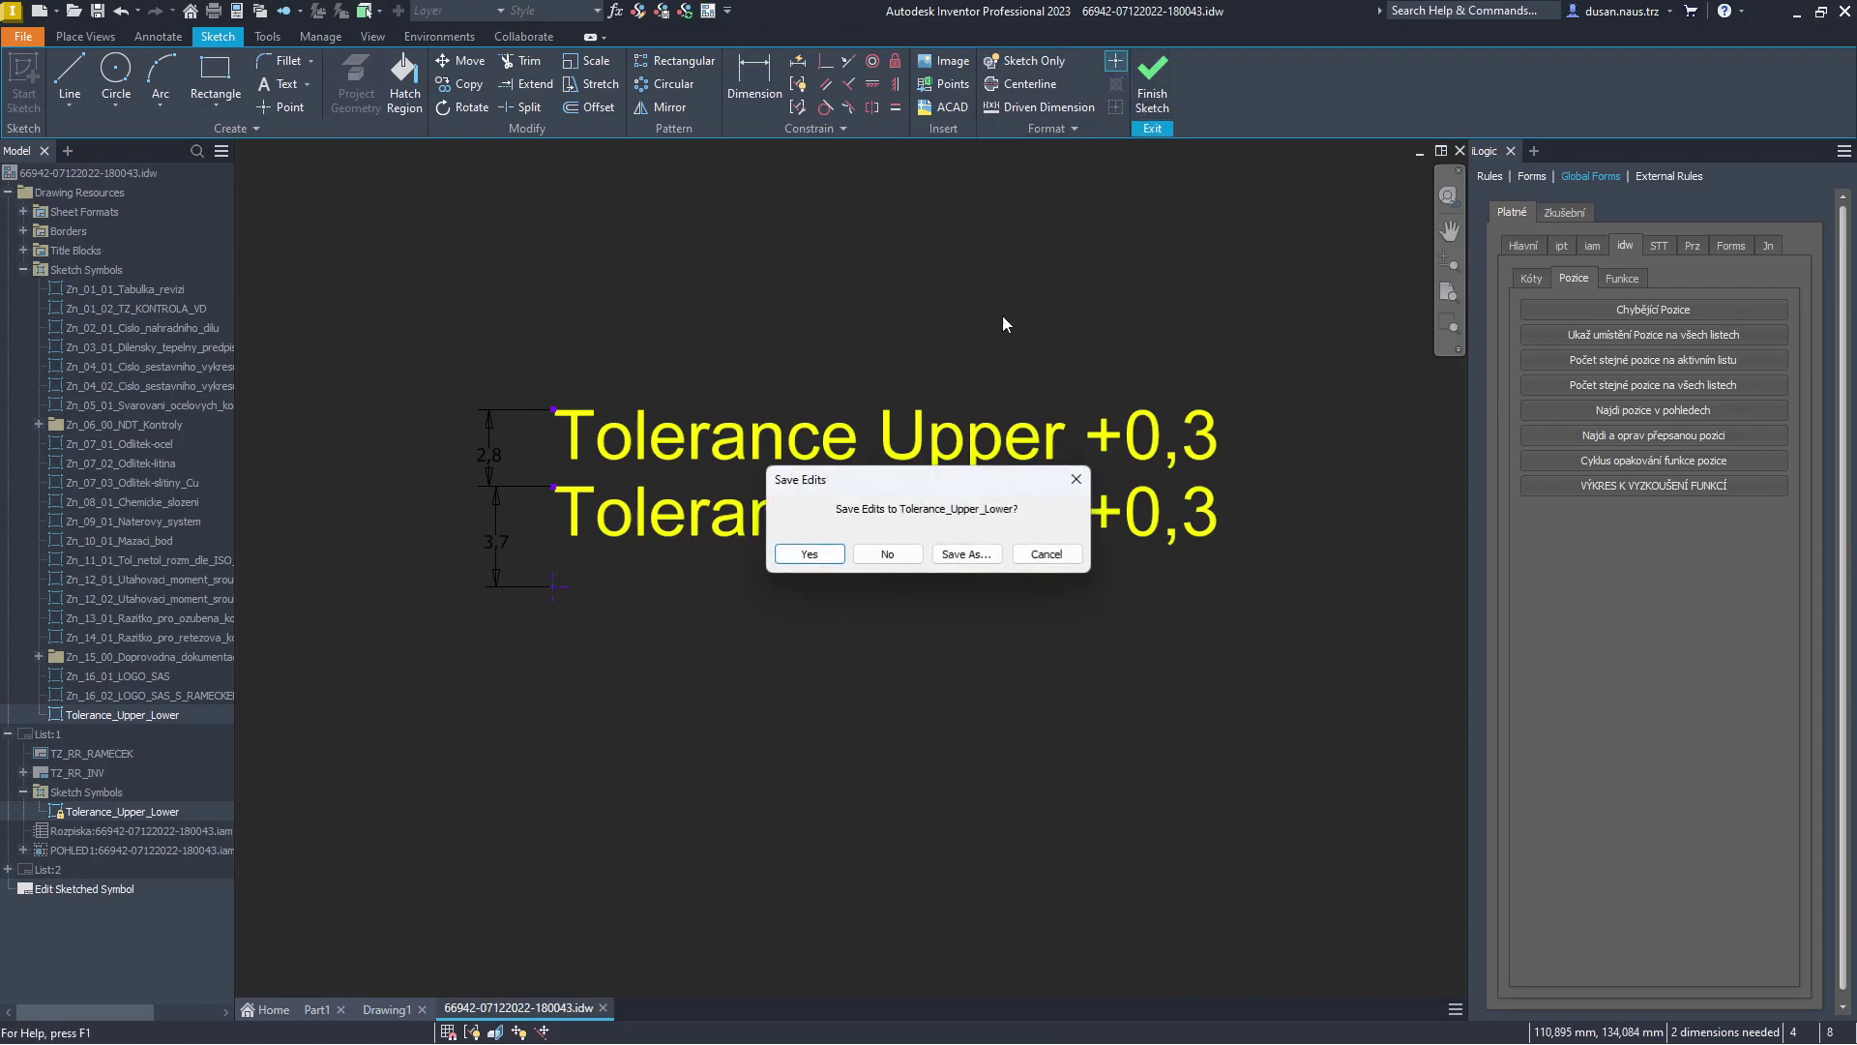
left_click(827, 555)
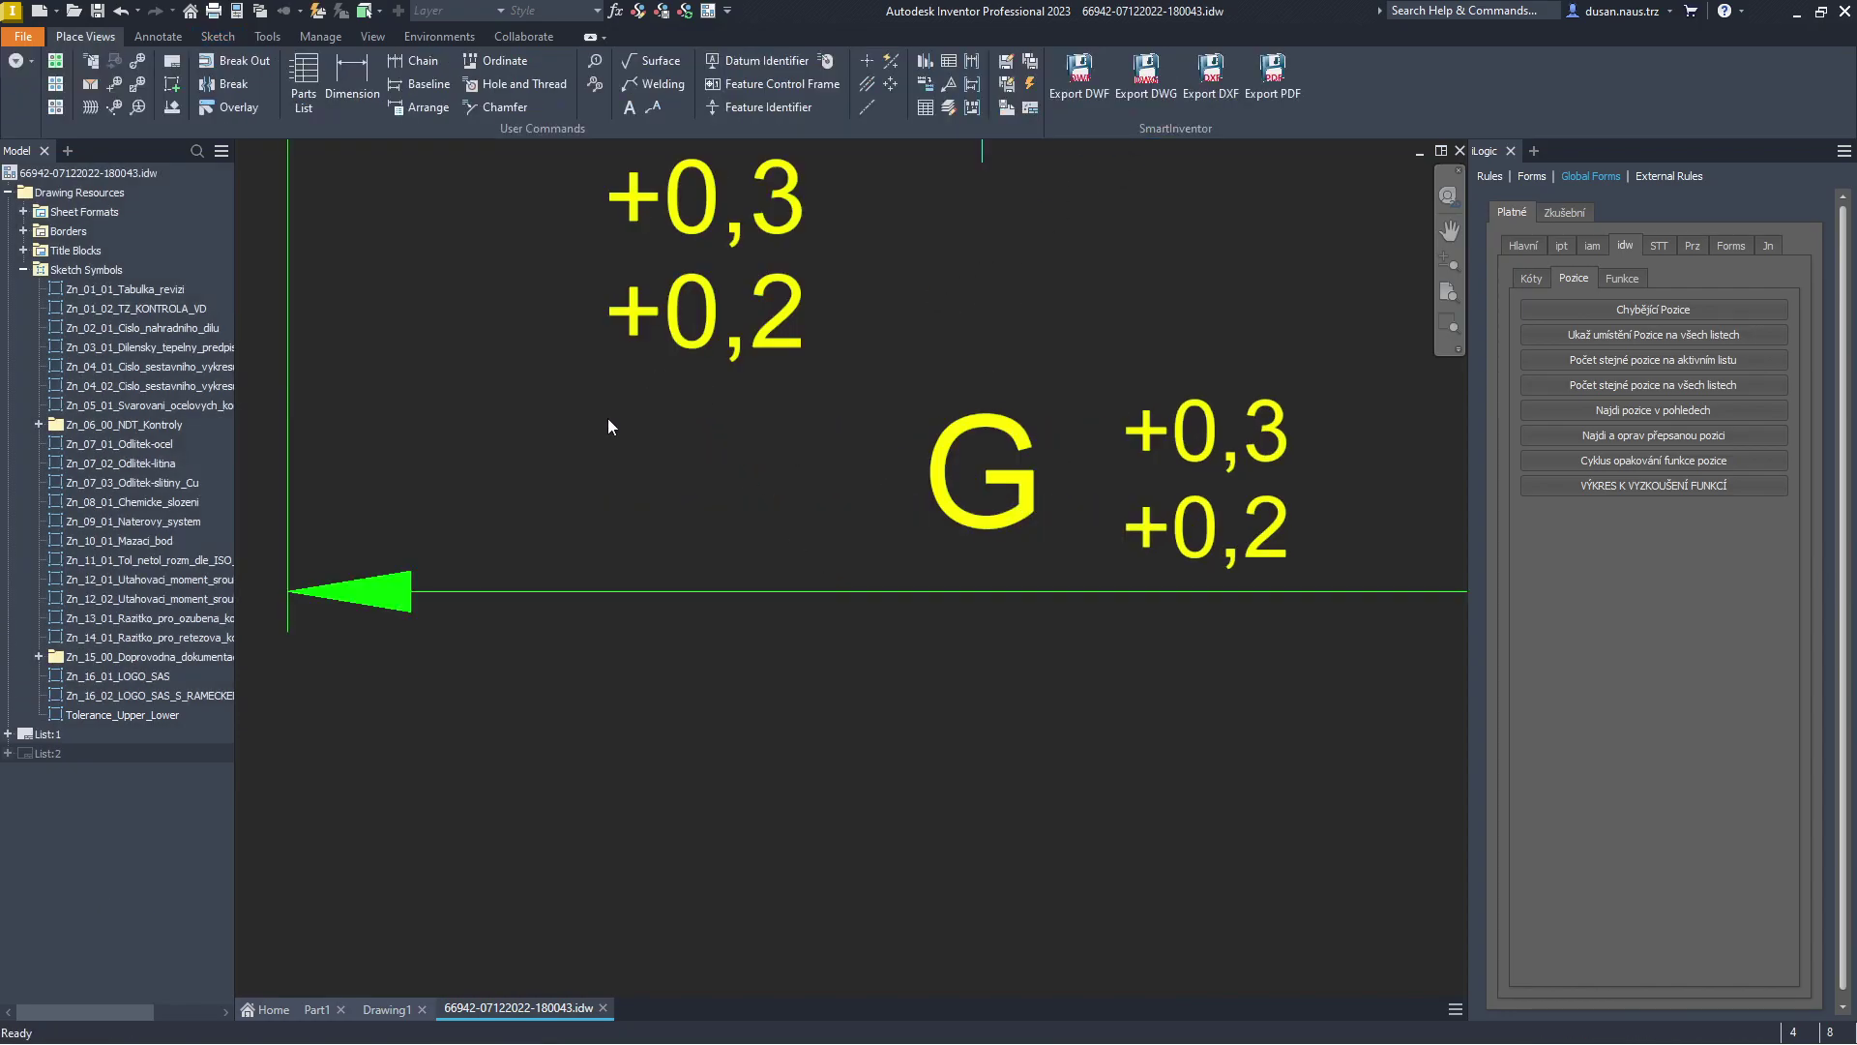
left_click_drag(610, 426, 625, 669)
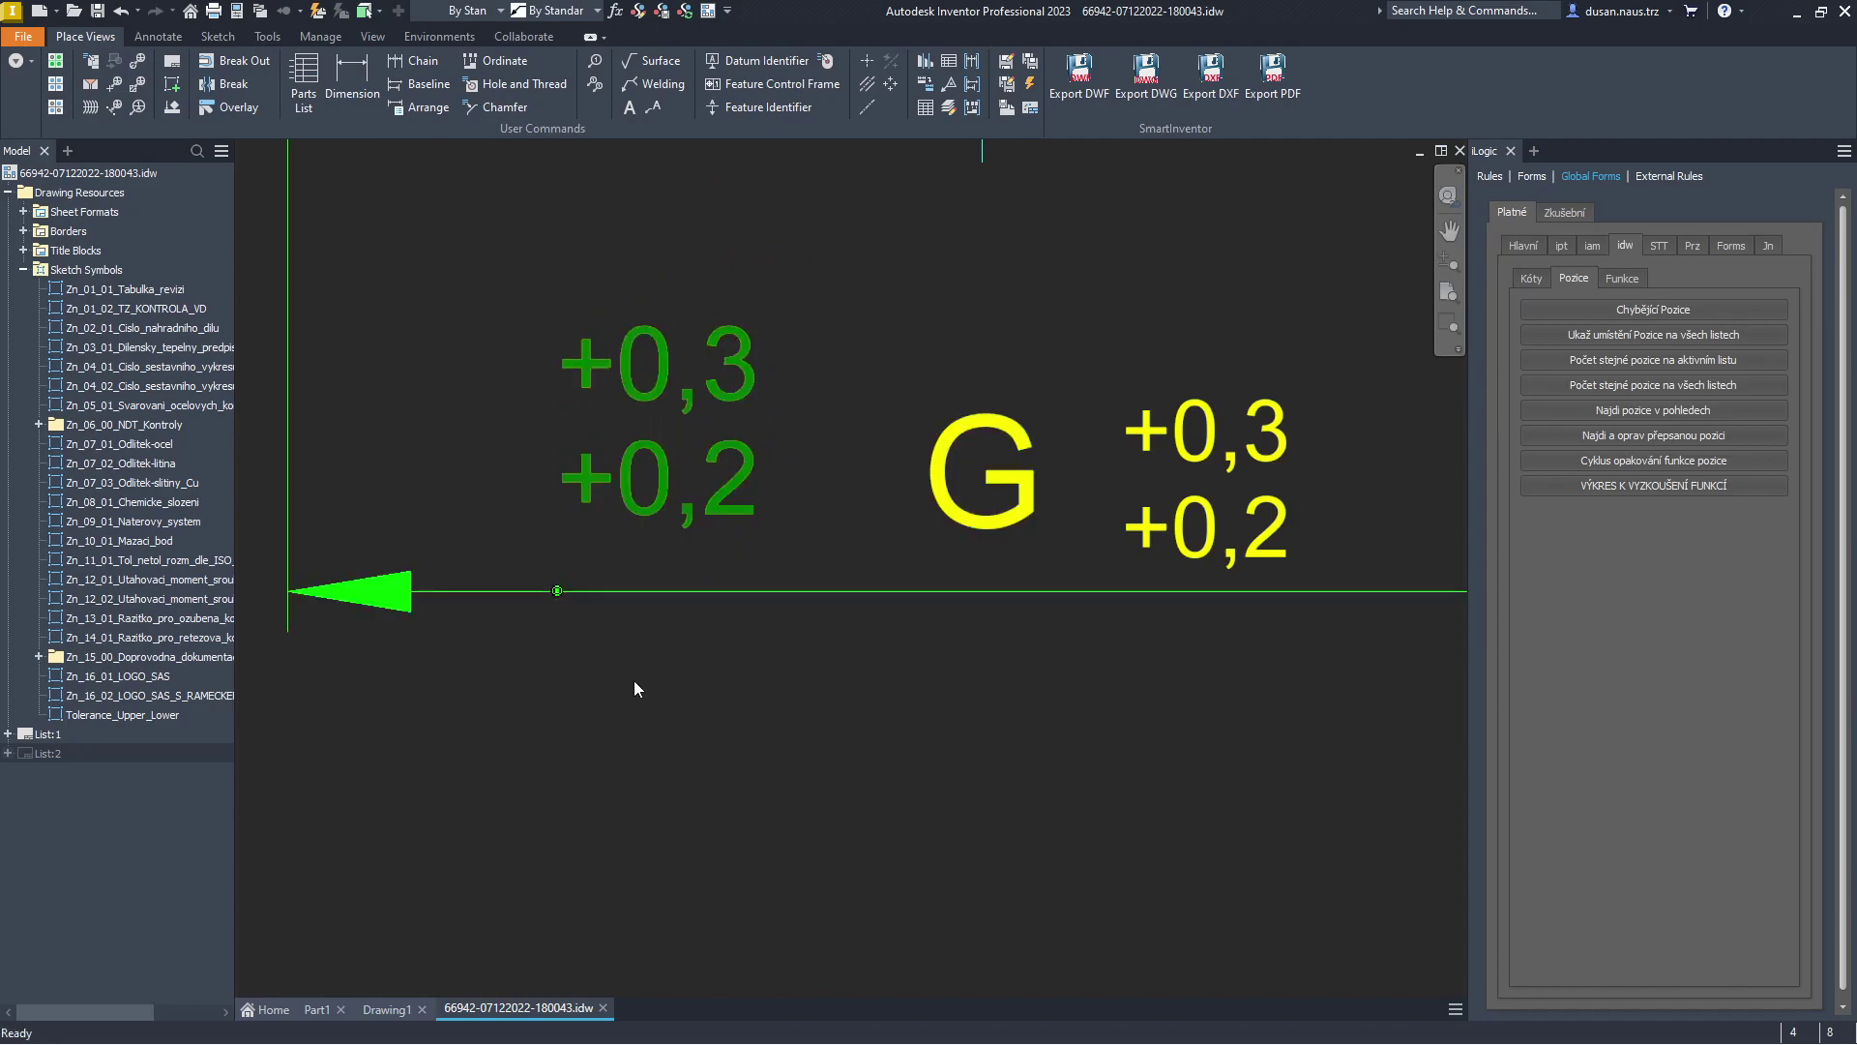
Move the separate +0,3/+0,2 tolerance dimension outside the G dimension's right extension line and place the tolerance symbol just after the G text.
scroll(600, 547, "down", 3)
left_click(642, 572)
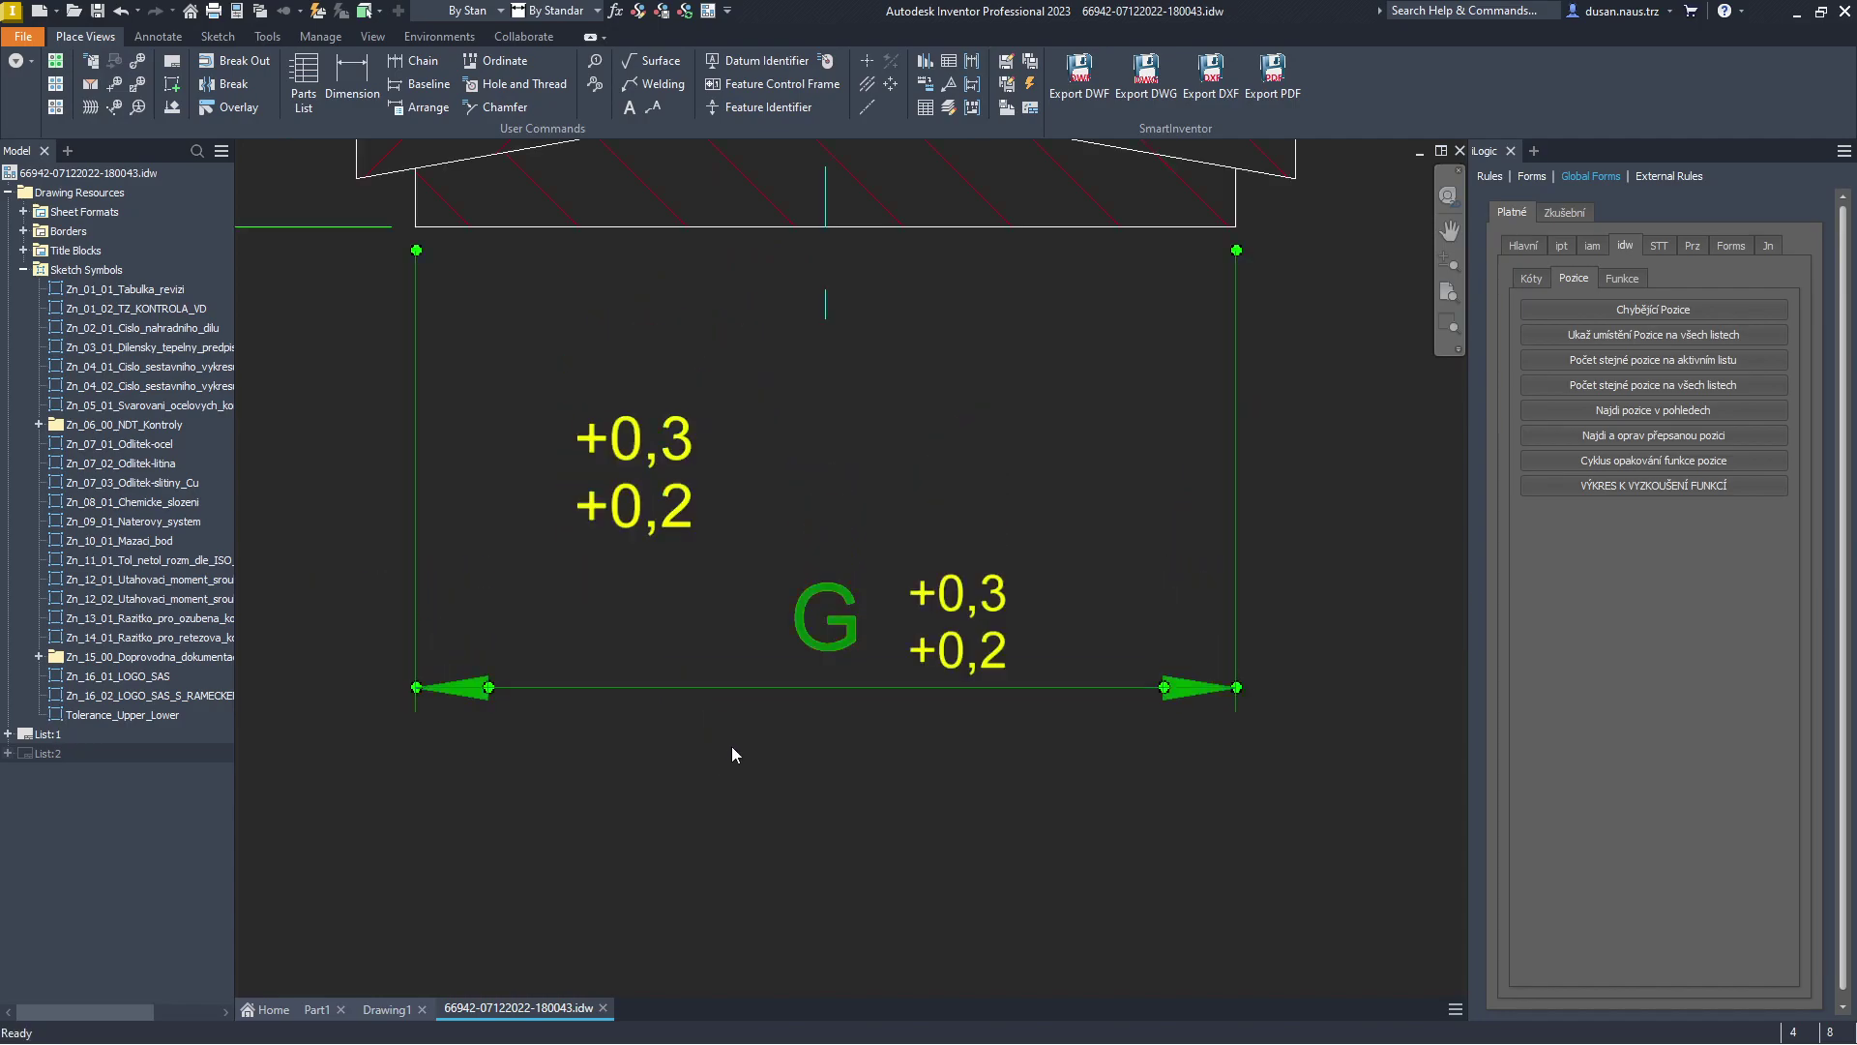
left_click(982, 612)
left_click_drag(782, 695, 1345, 556)
right_click(943, 498)
left_click(882, 494)
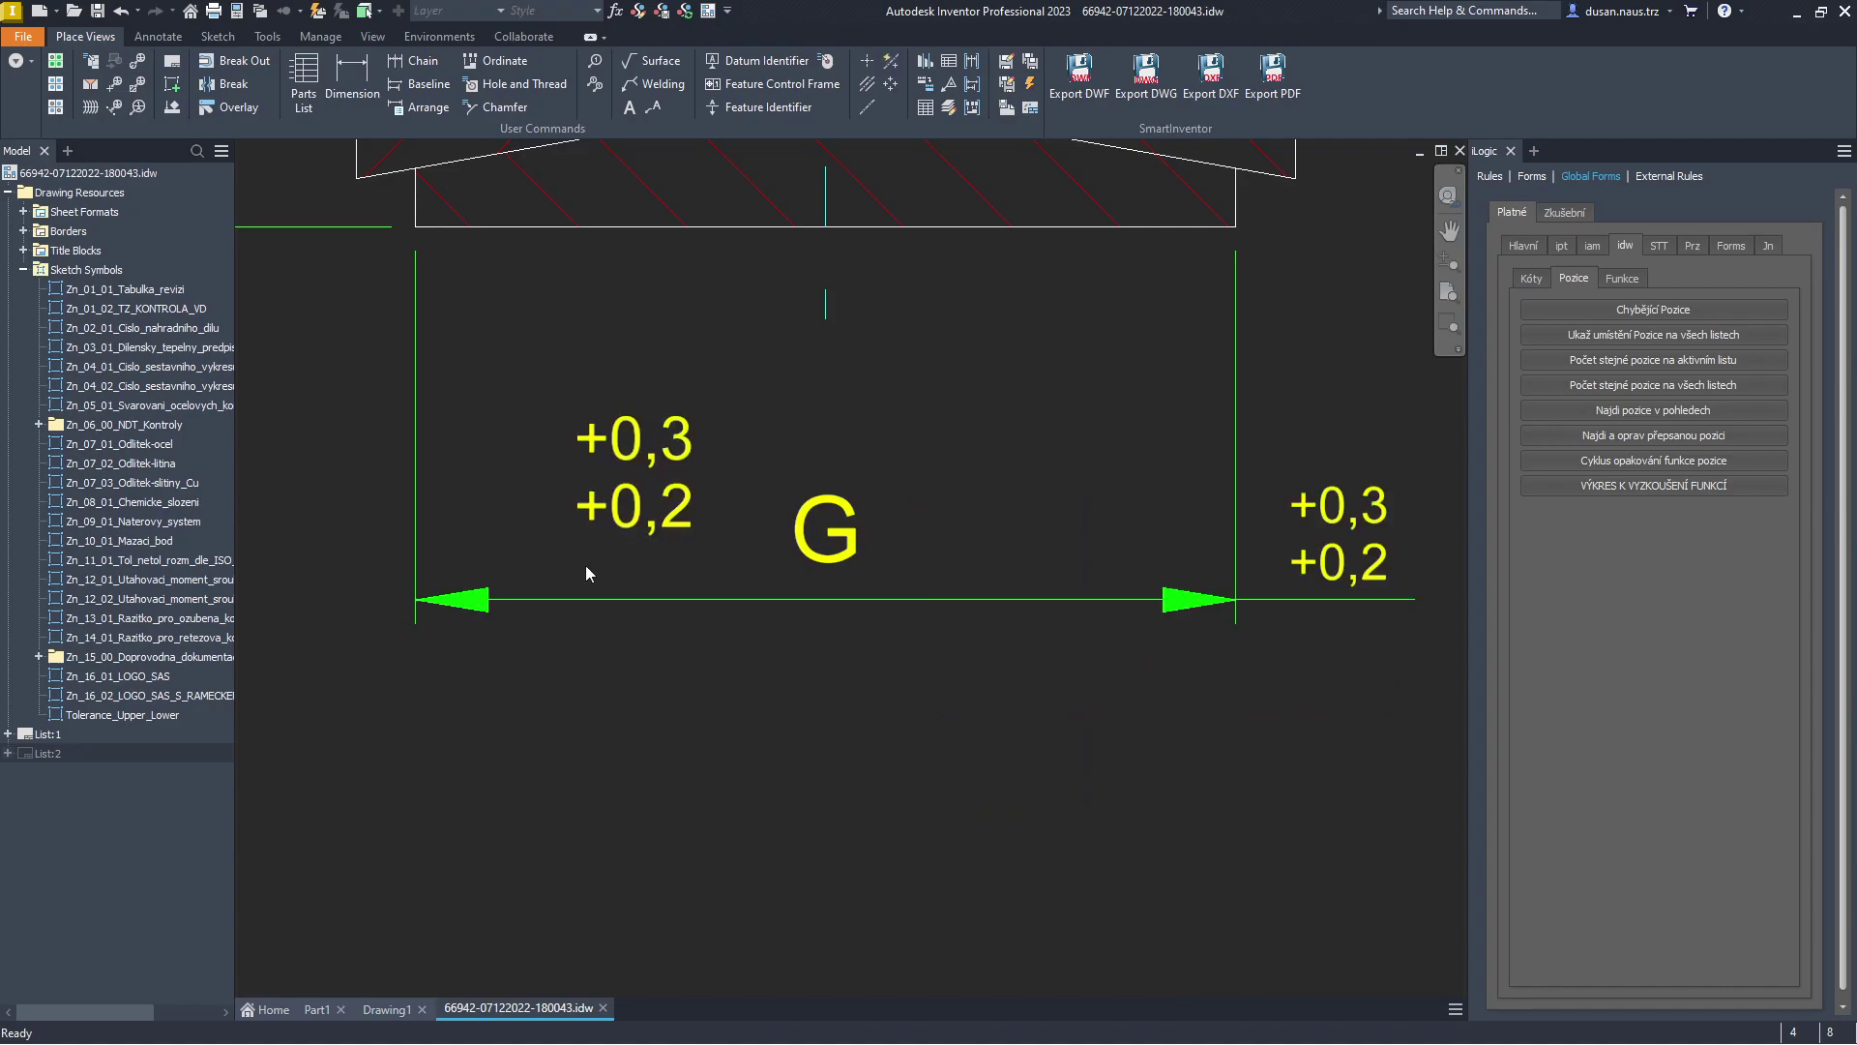
left_click_drag(584, 575, 958, 559)
Review the G dimension's deviation tolerance settings and show its hidden dimension value after the G text.
left_click(799, 542)
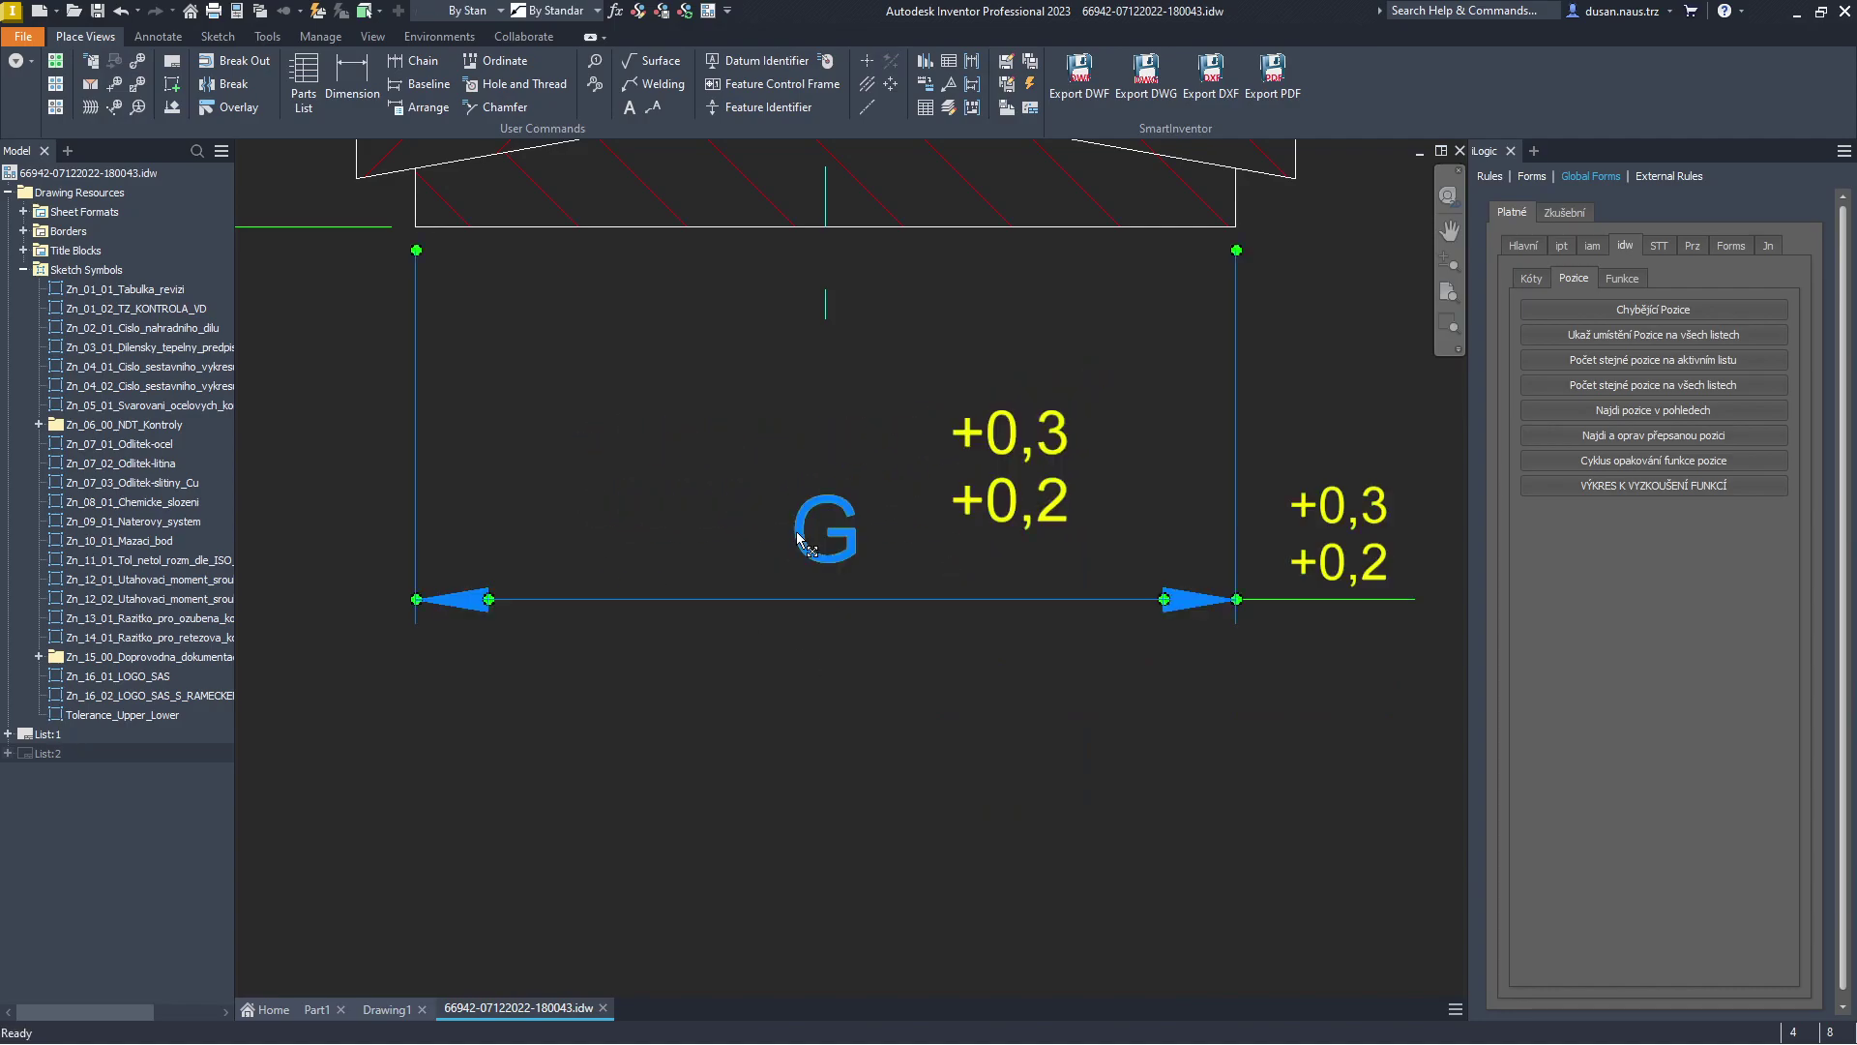
double_click(656, 533)
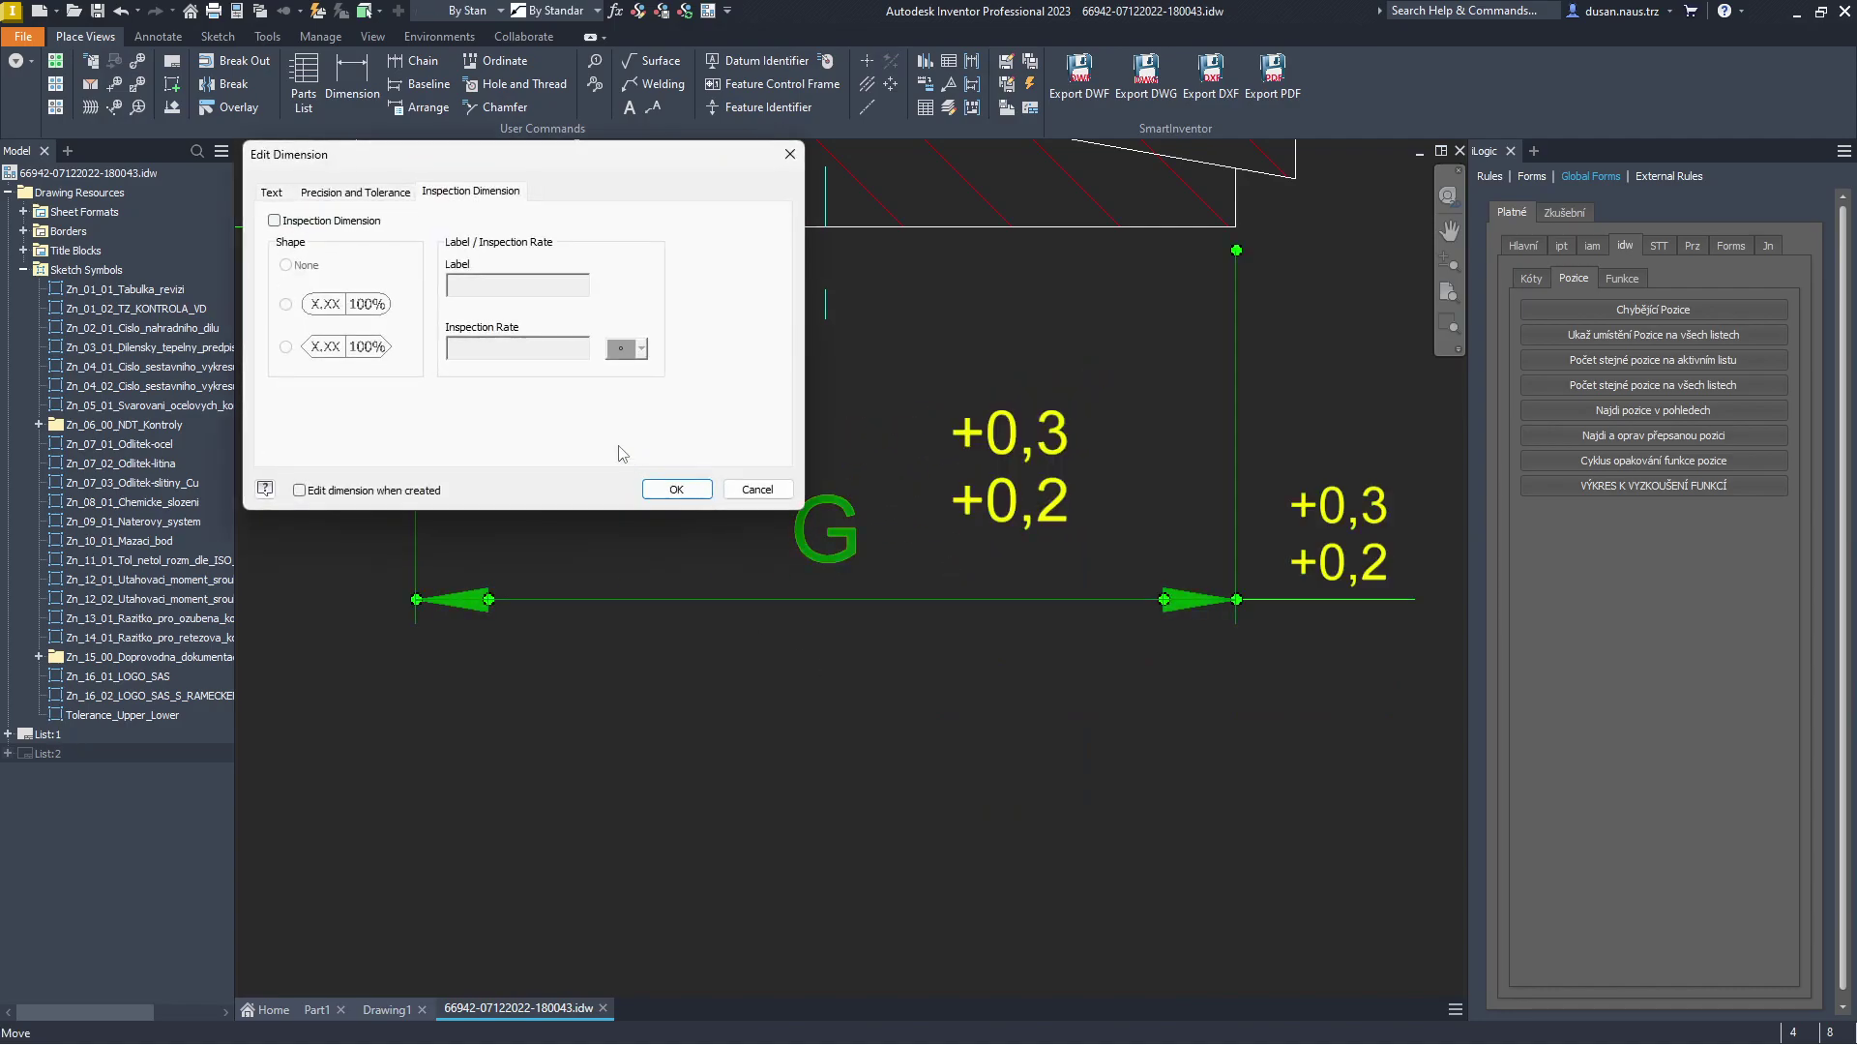
left_click(331, 194)
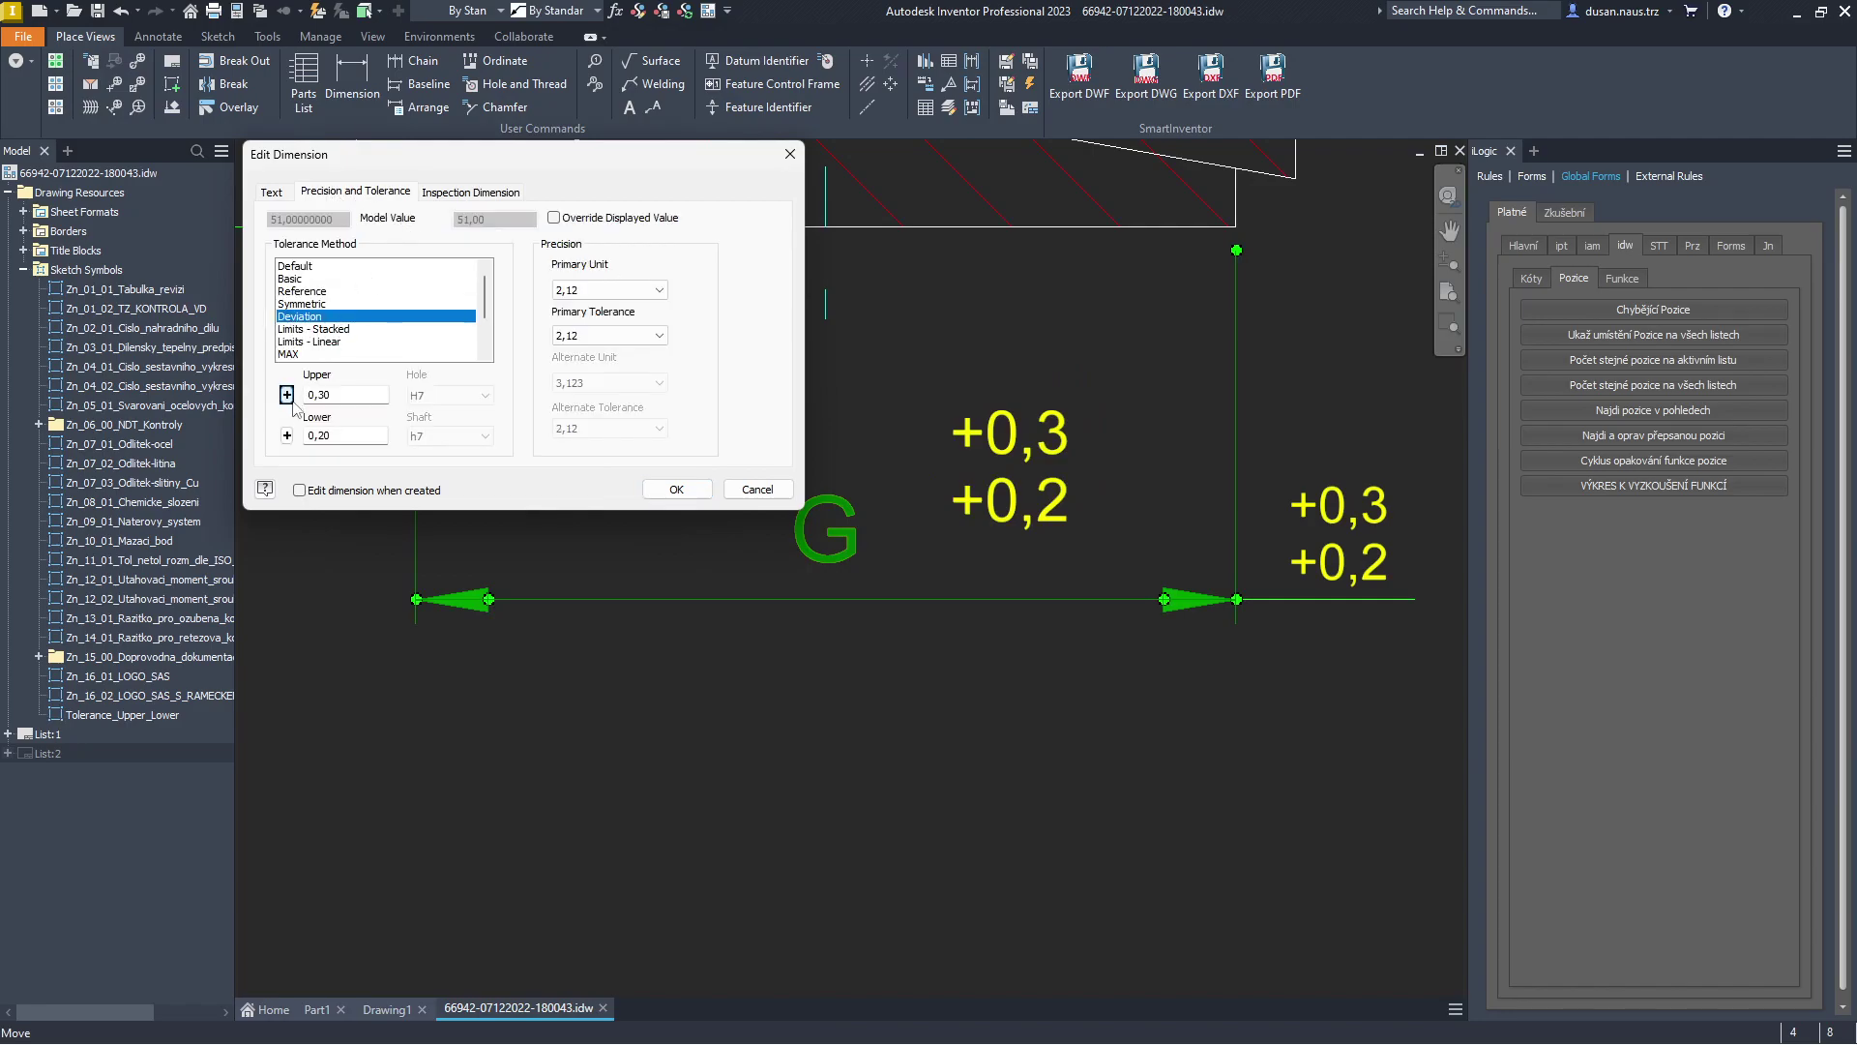
left_click(455, 193)
left_click(329, 193)
left_click(272, 194)
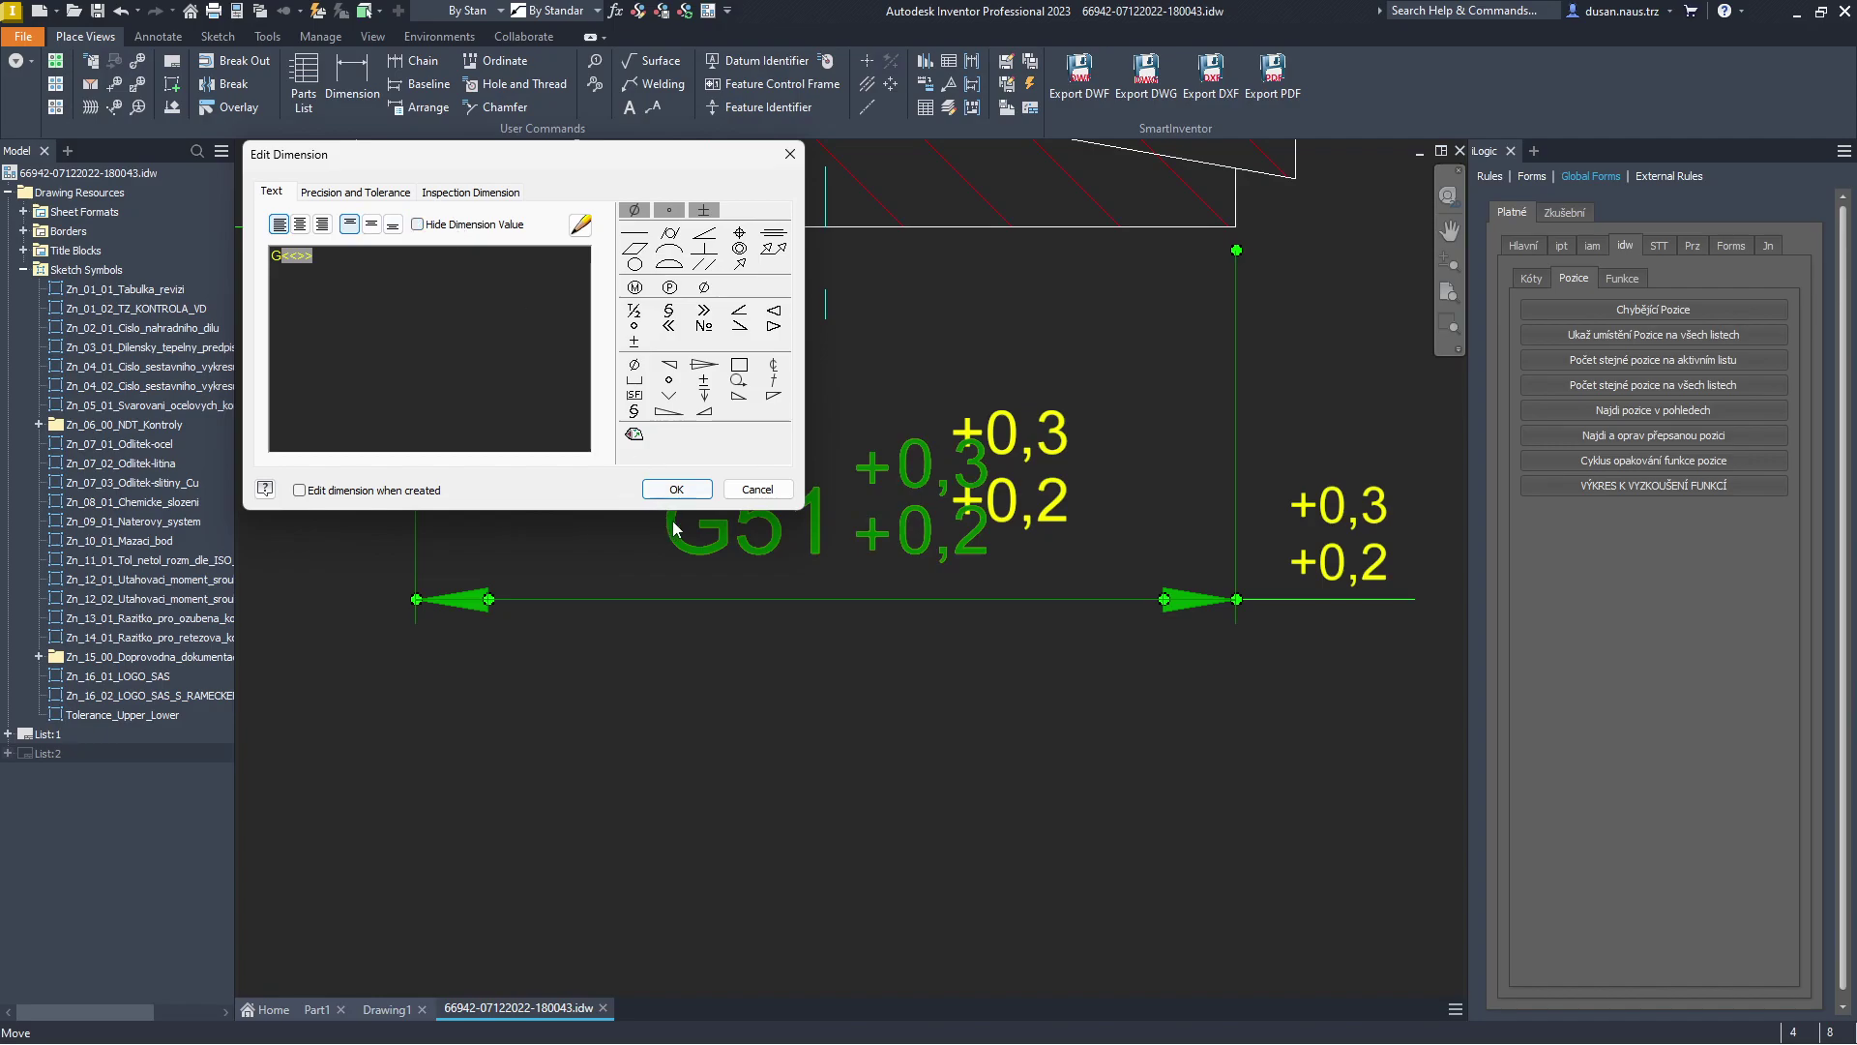
left_click(676, 490)
Set the tolerance symbol on the G dimension line clear of the built-in tolerance, and hide the dimension value so only G remains.
left_click_drag(953, 567, 1016, 599)
left_click(1018, 676)
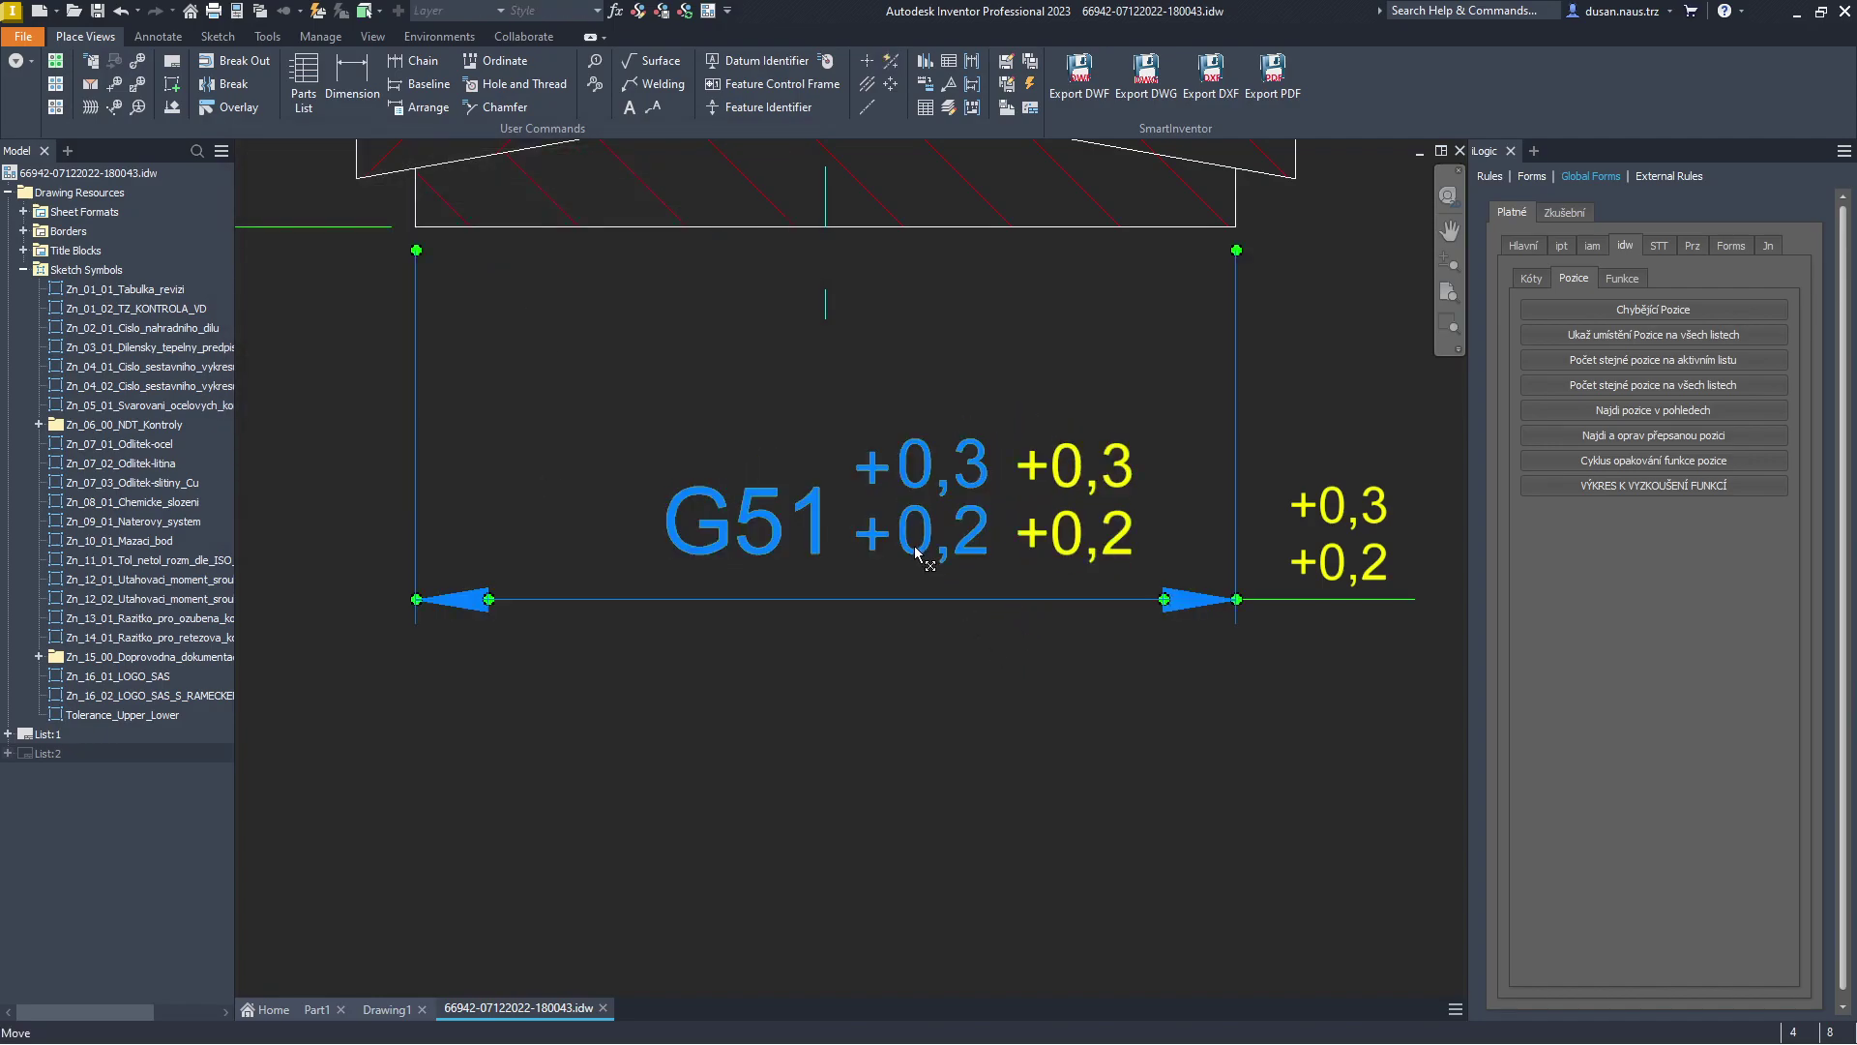
double_click(873, 530)
left_click(418, 224)
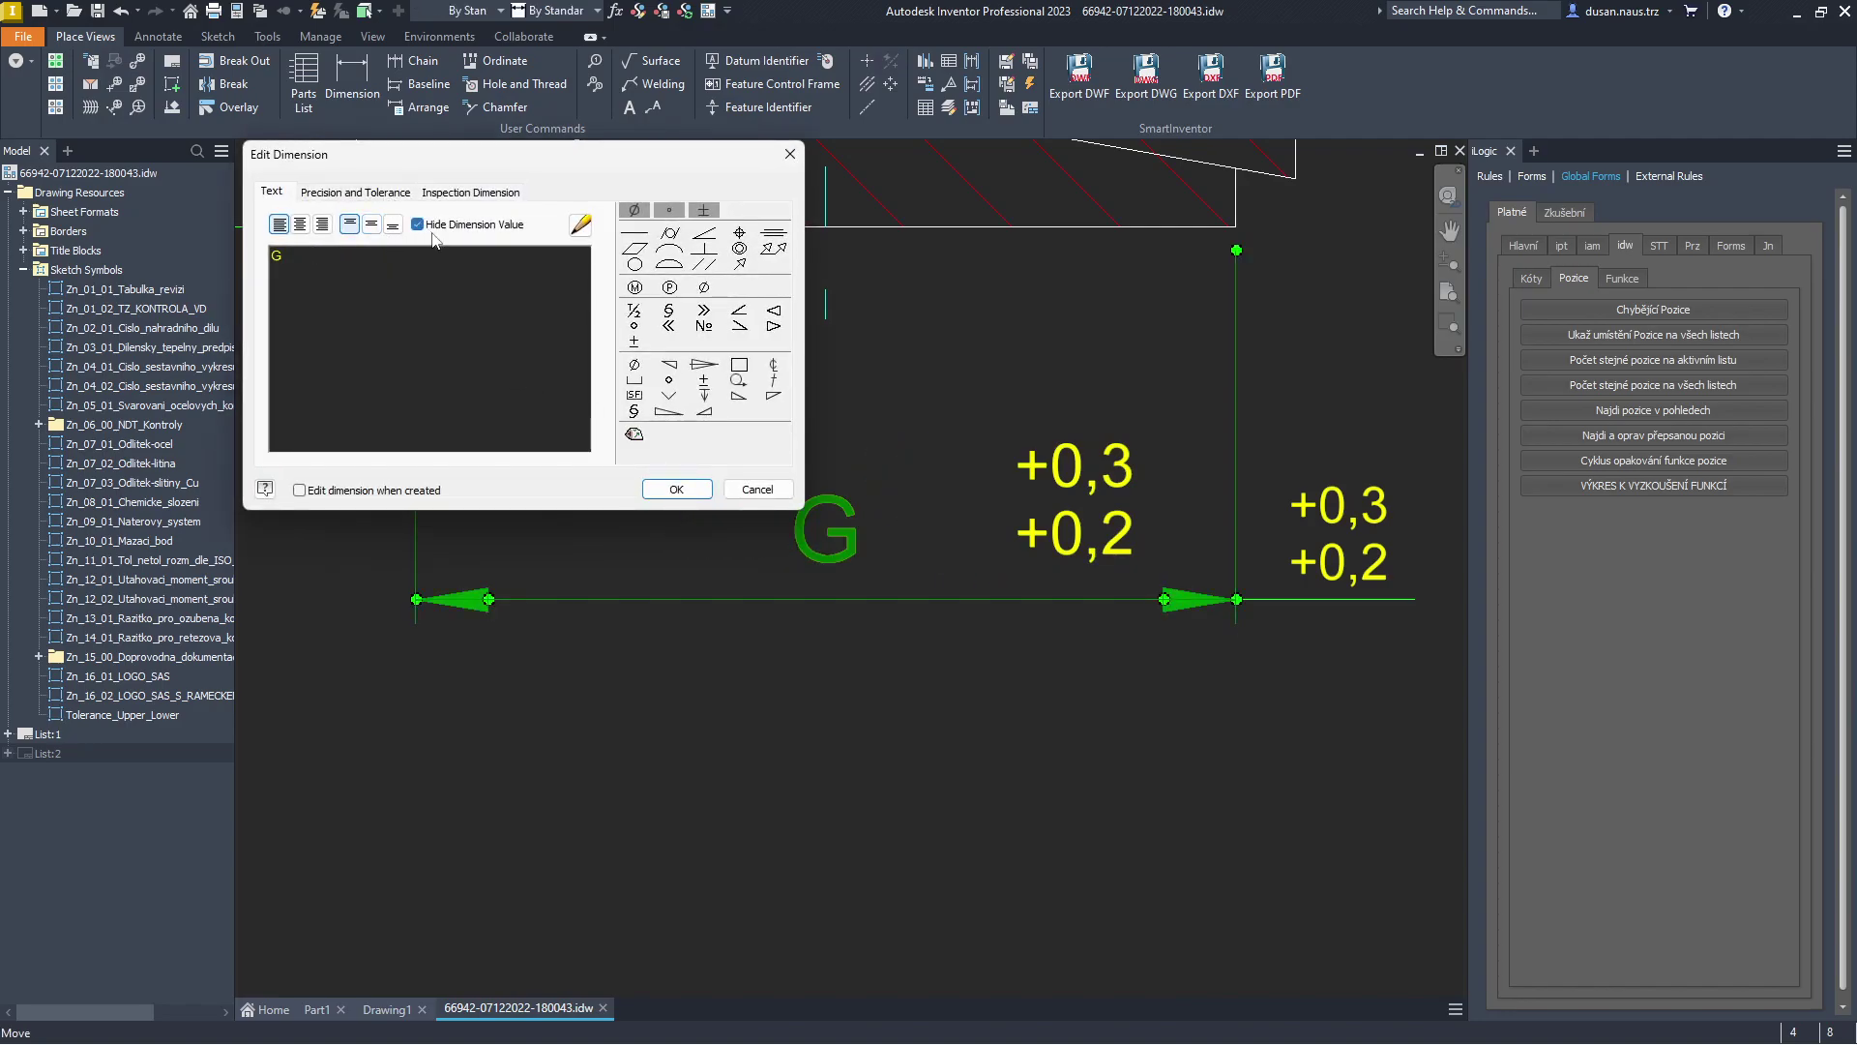
left_click(677, 489)
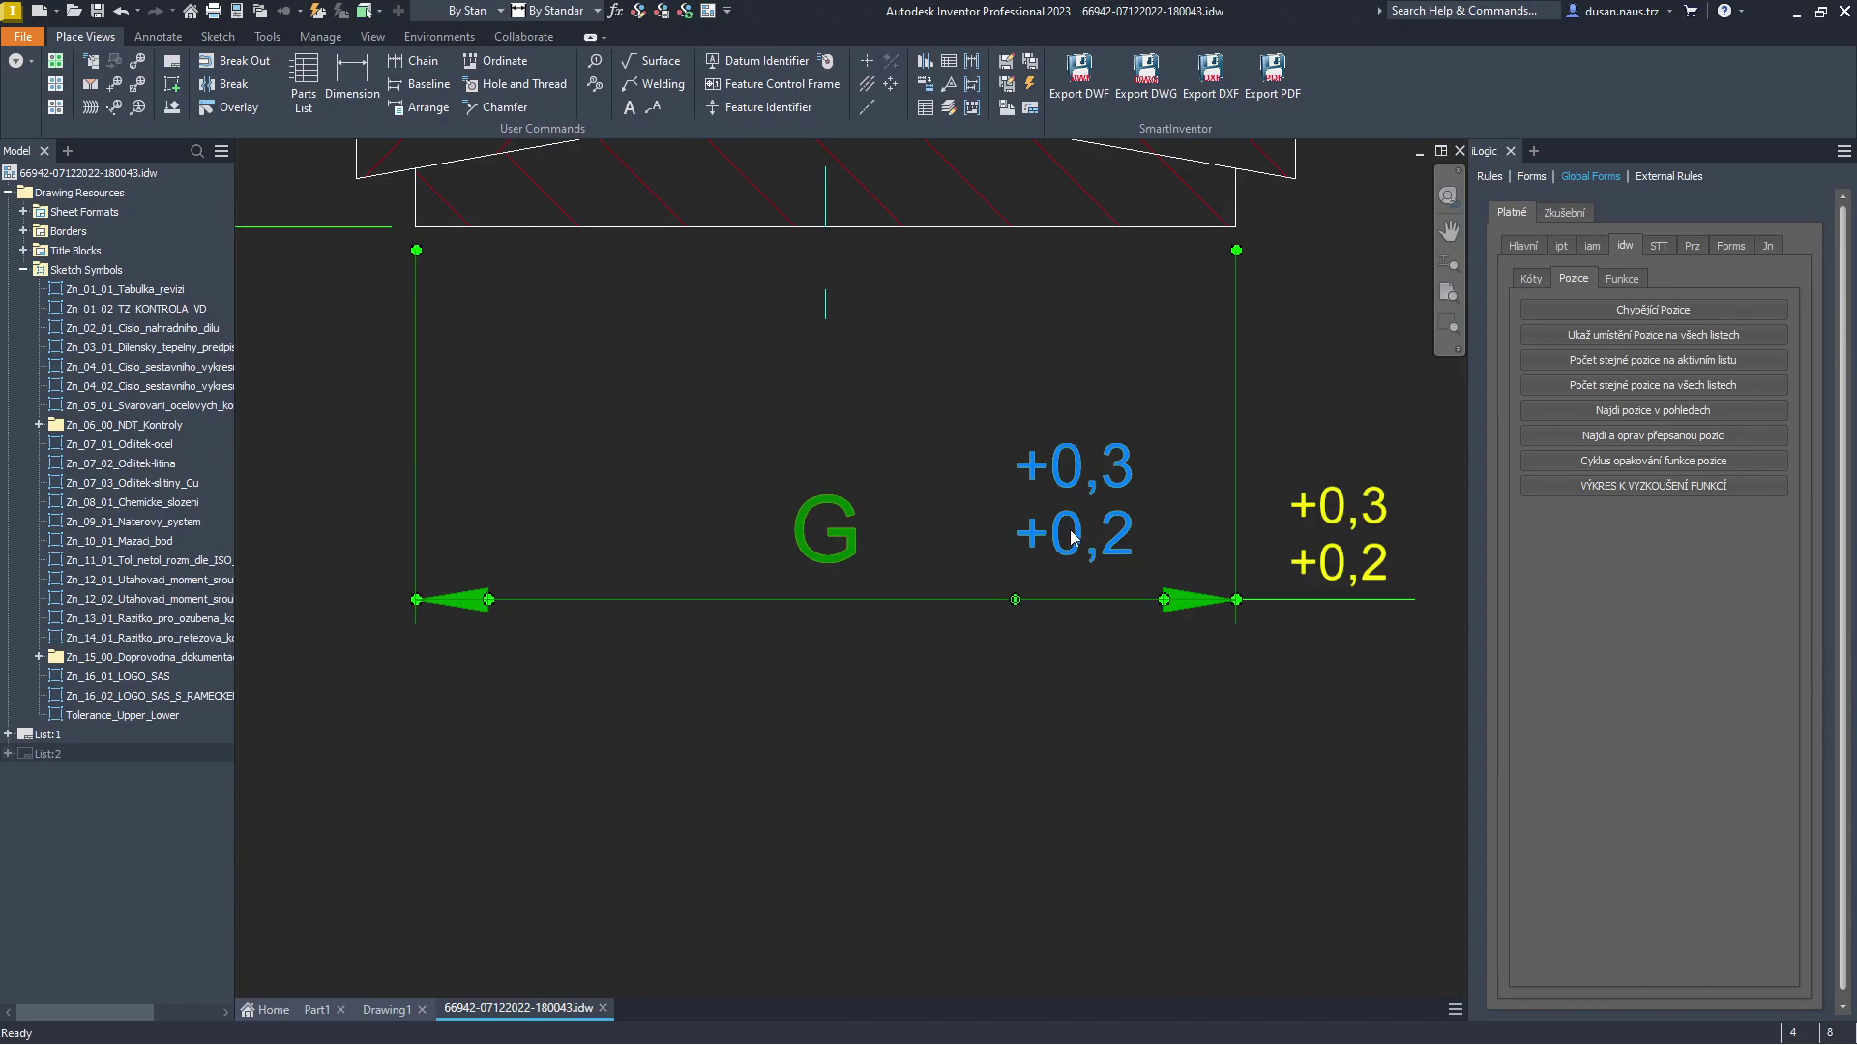
Move the G dimension line below the tolerance symbol's insertion point and add the symbol to a new folder.
left_click_drag(994, 600, 994, 663)
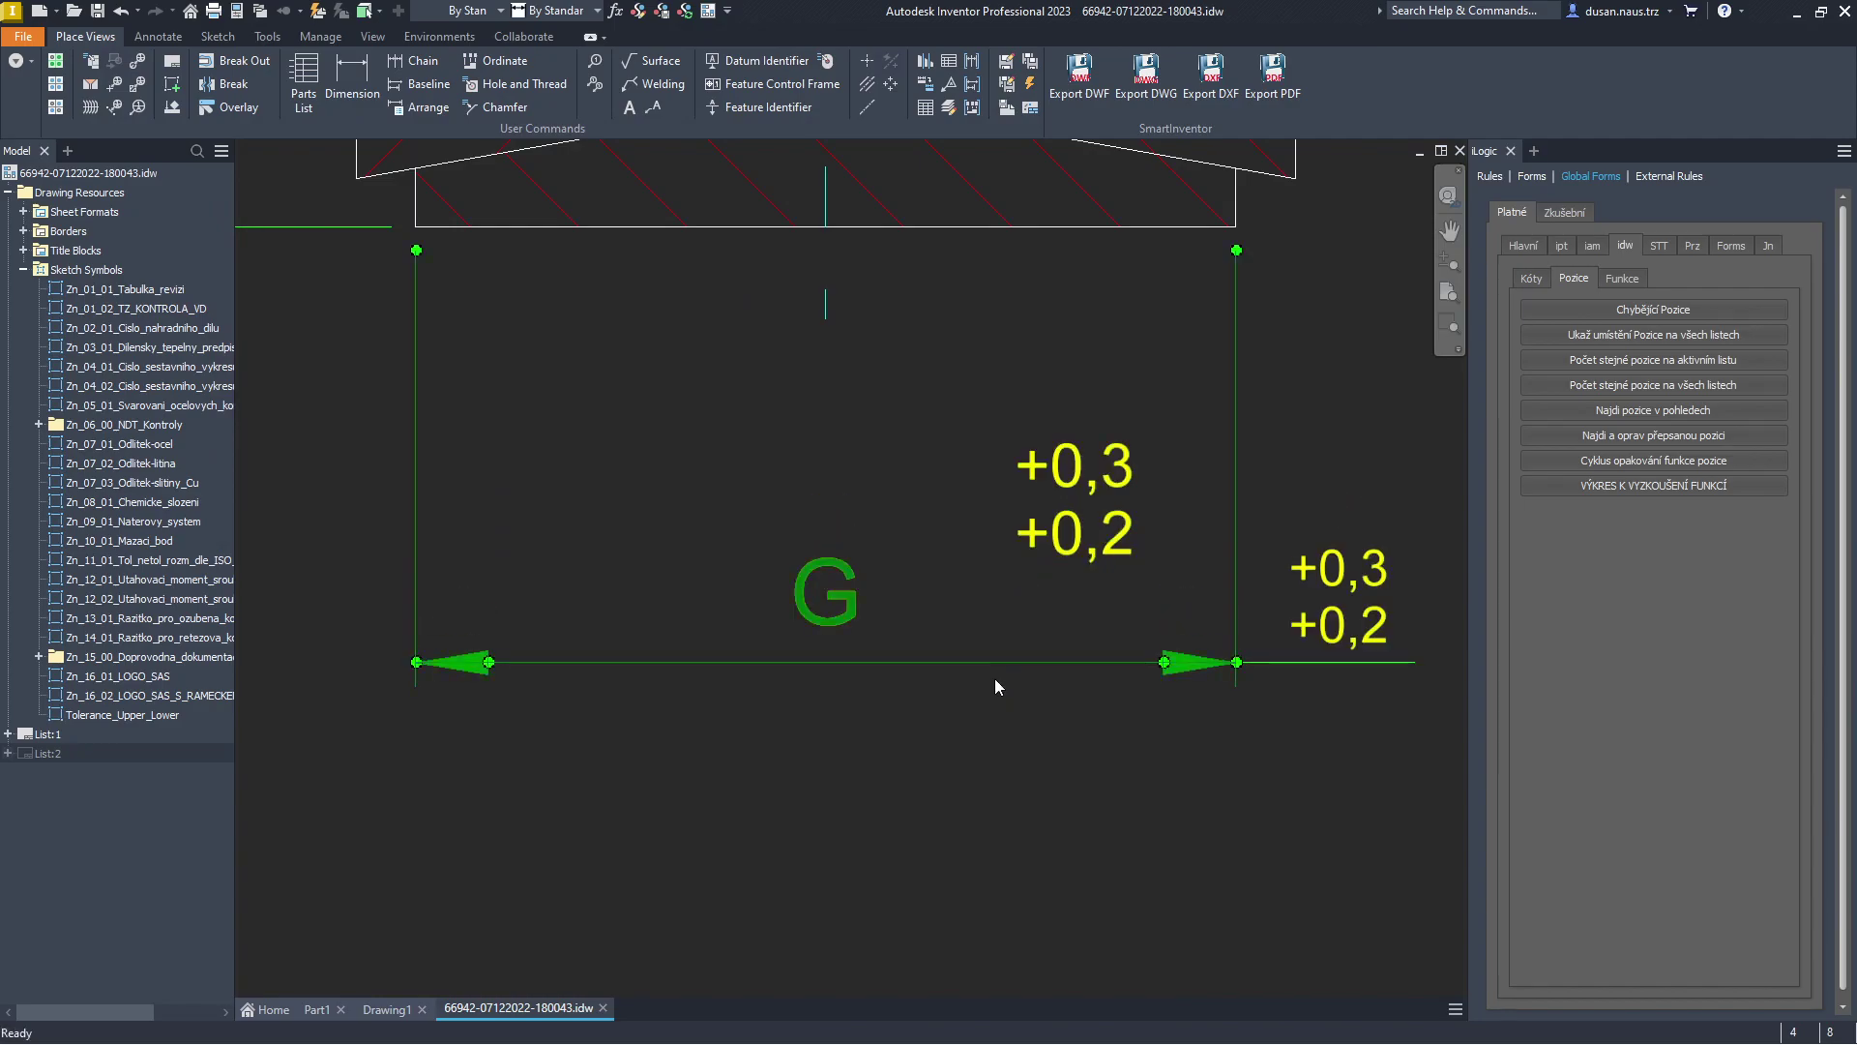
right_click(1068, 520)
left_click(1100, 595)
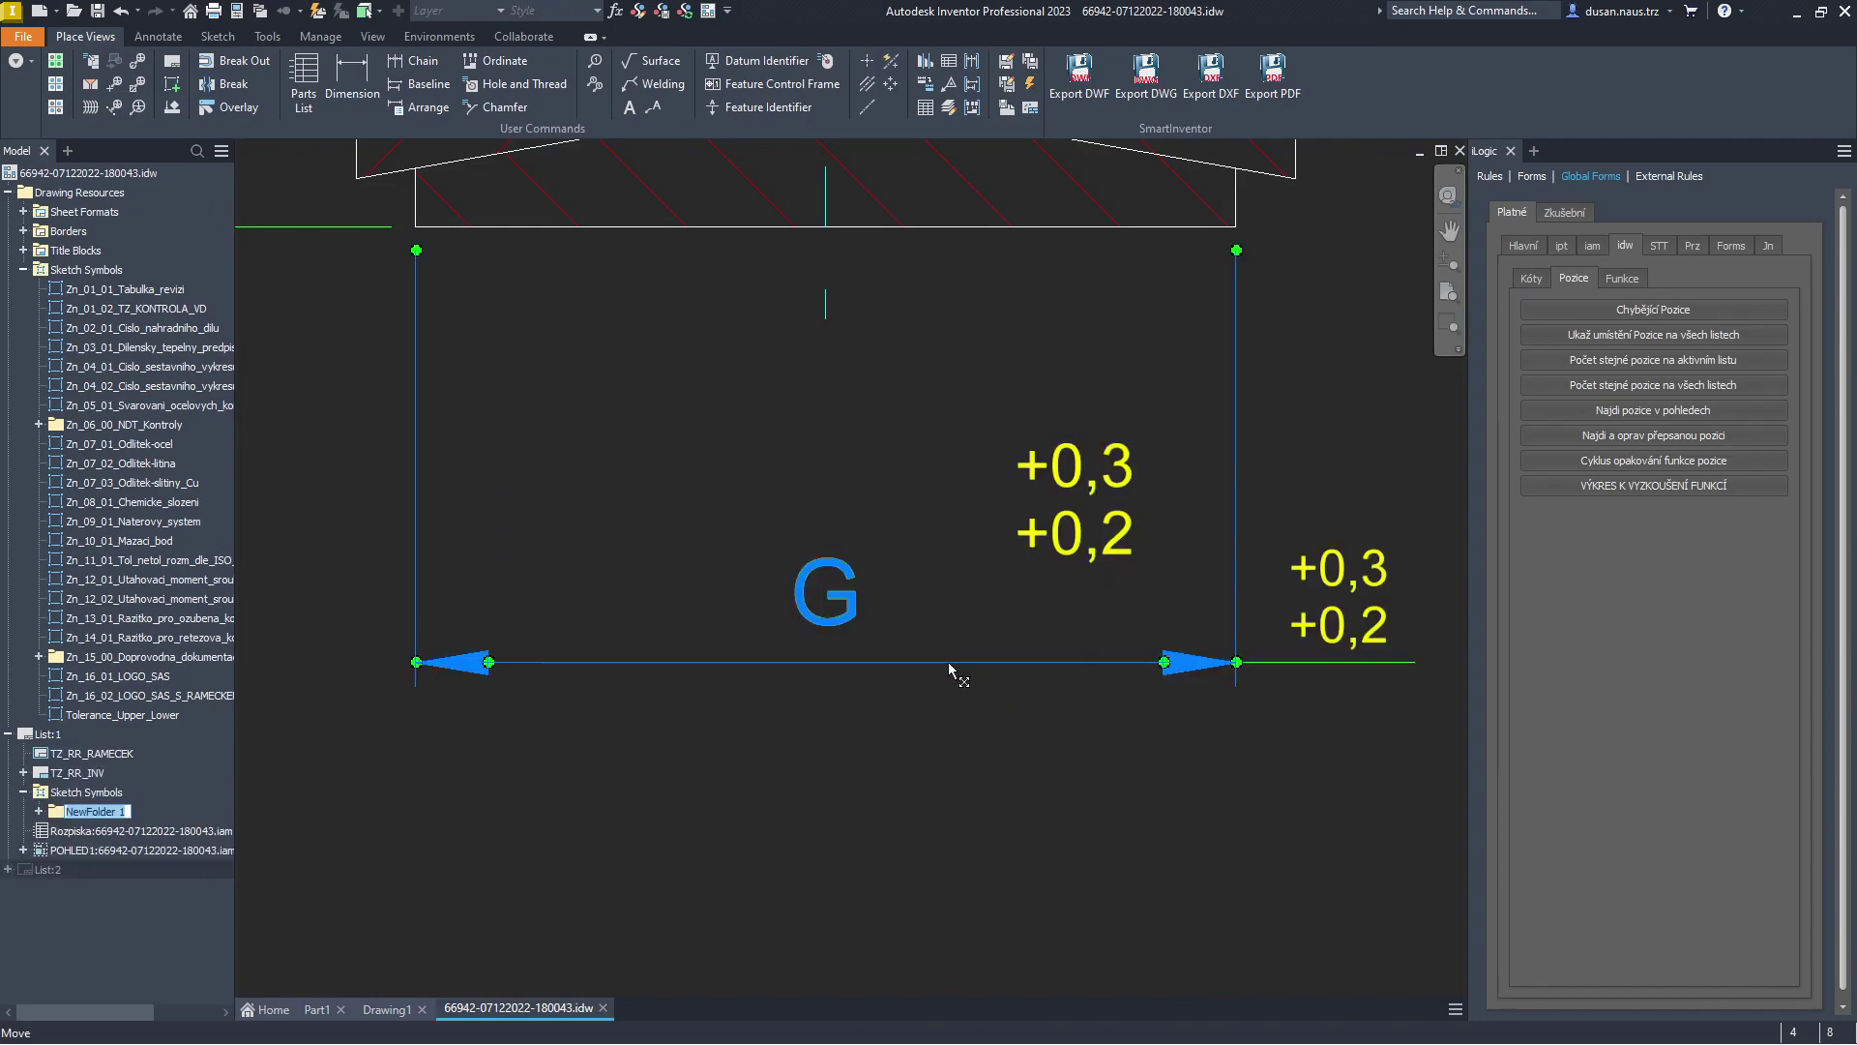
key("Escape")
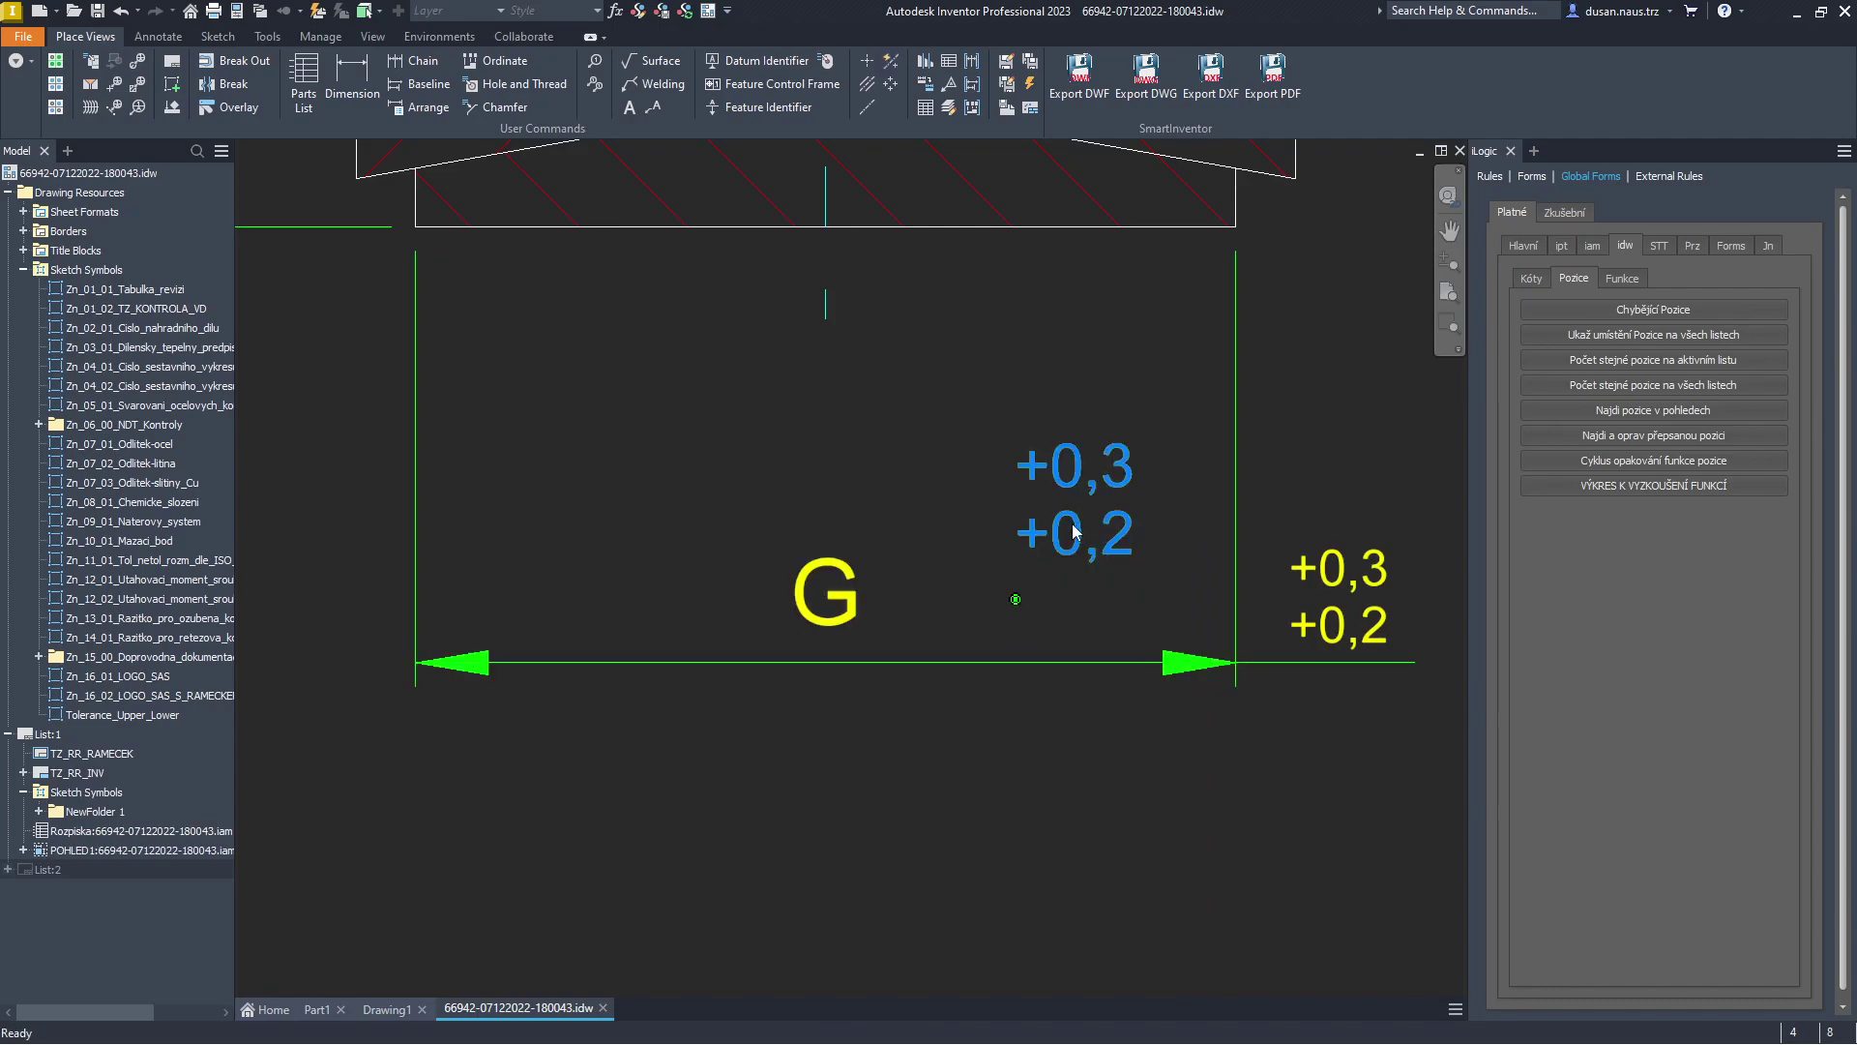
Add a leader to the tolerance symbol, attaching its arrow to the G dimension line and ending at the symbol's insertion point.
right_click(1068, 532)
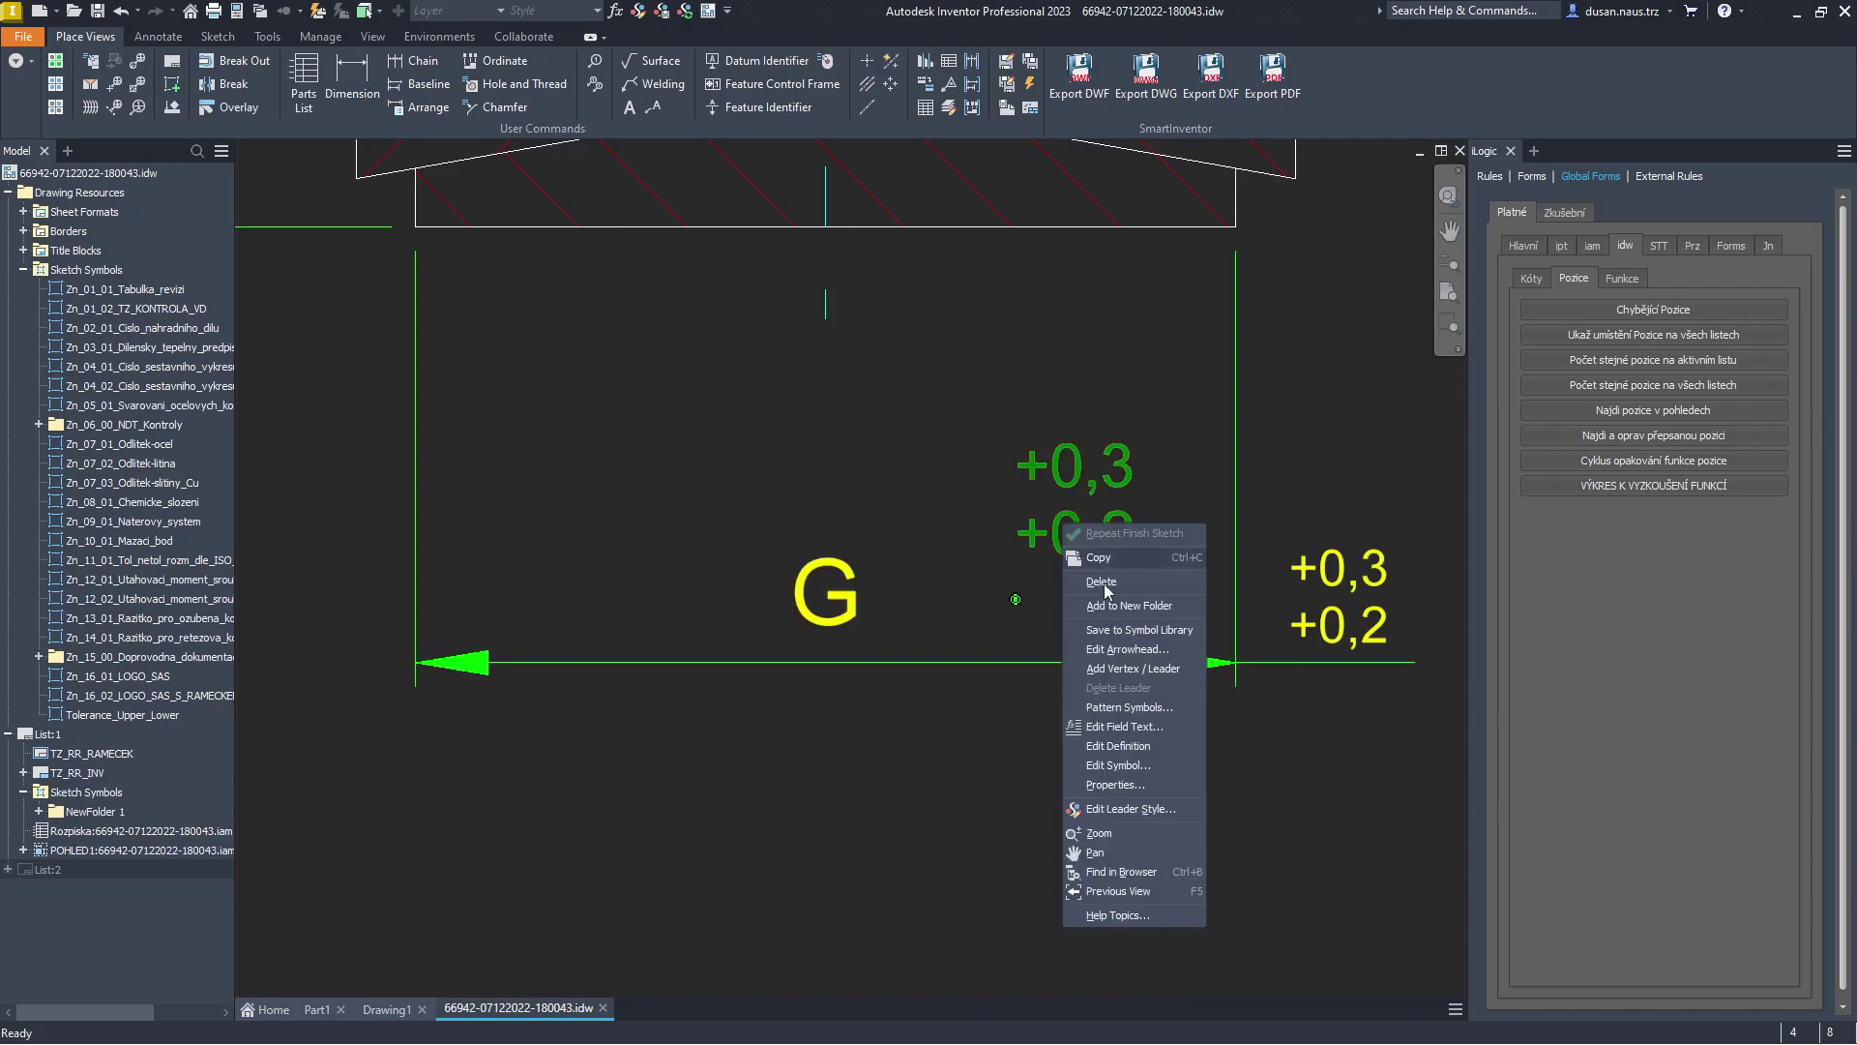
left_click(1099, 670)
left_click(909, 662)
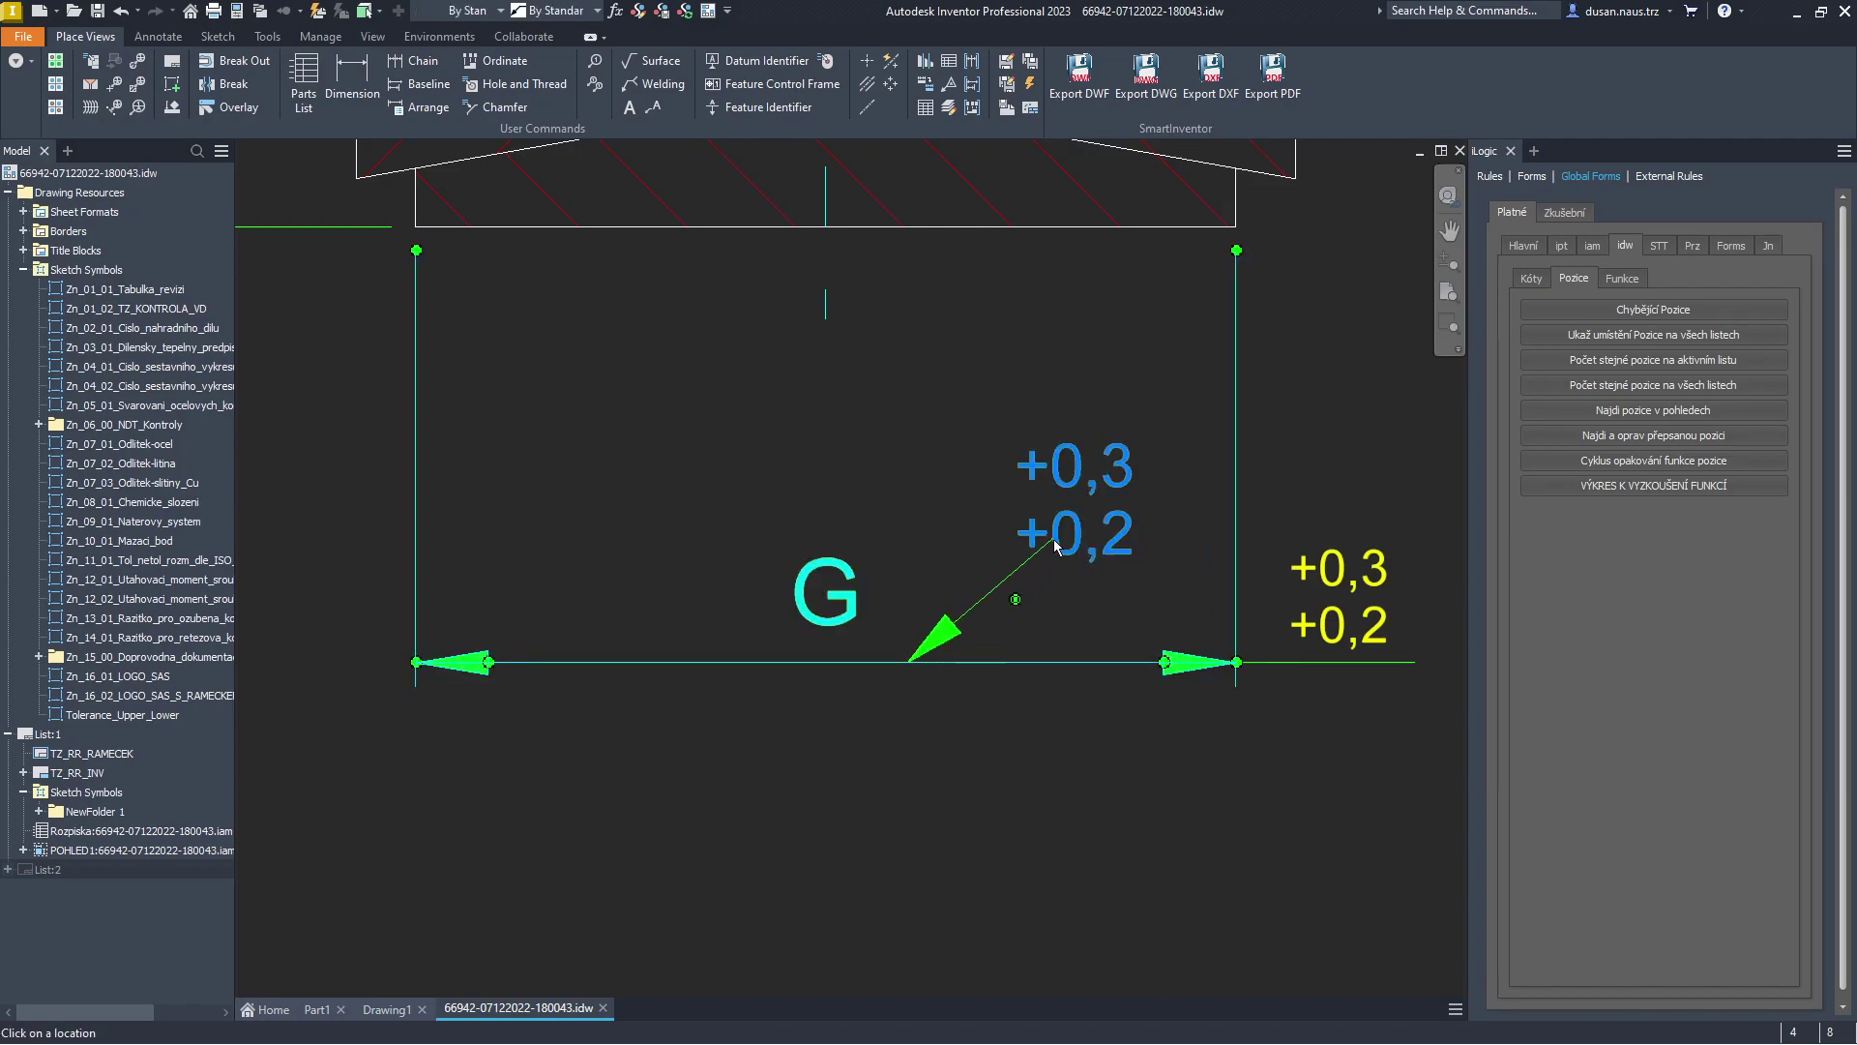
left_click(1017, 601)
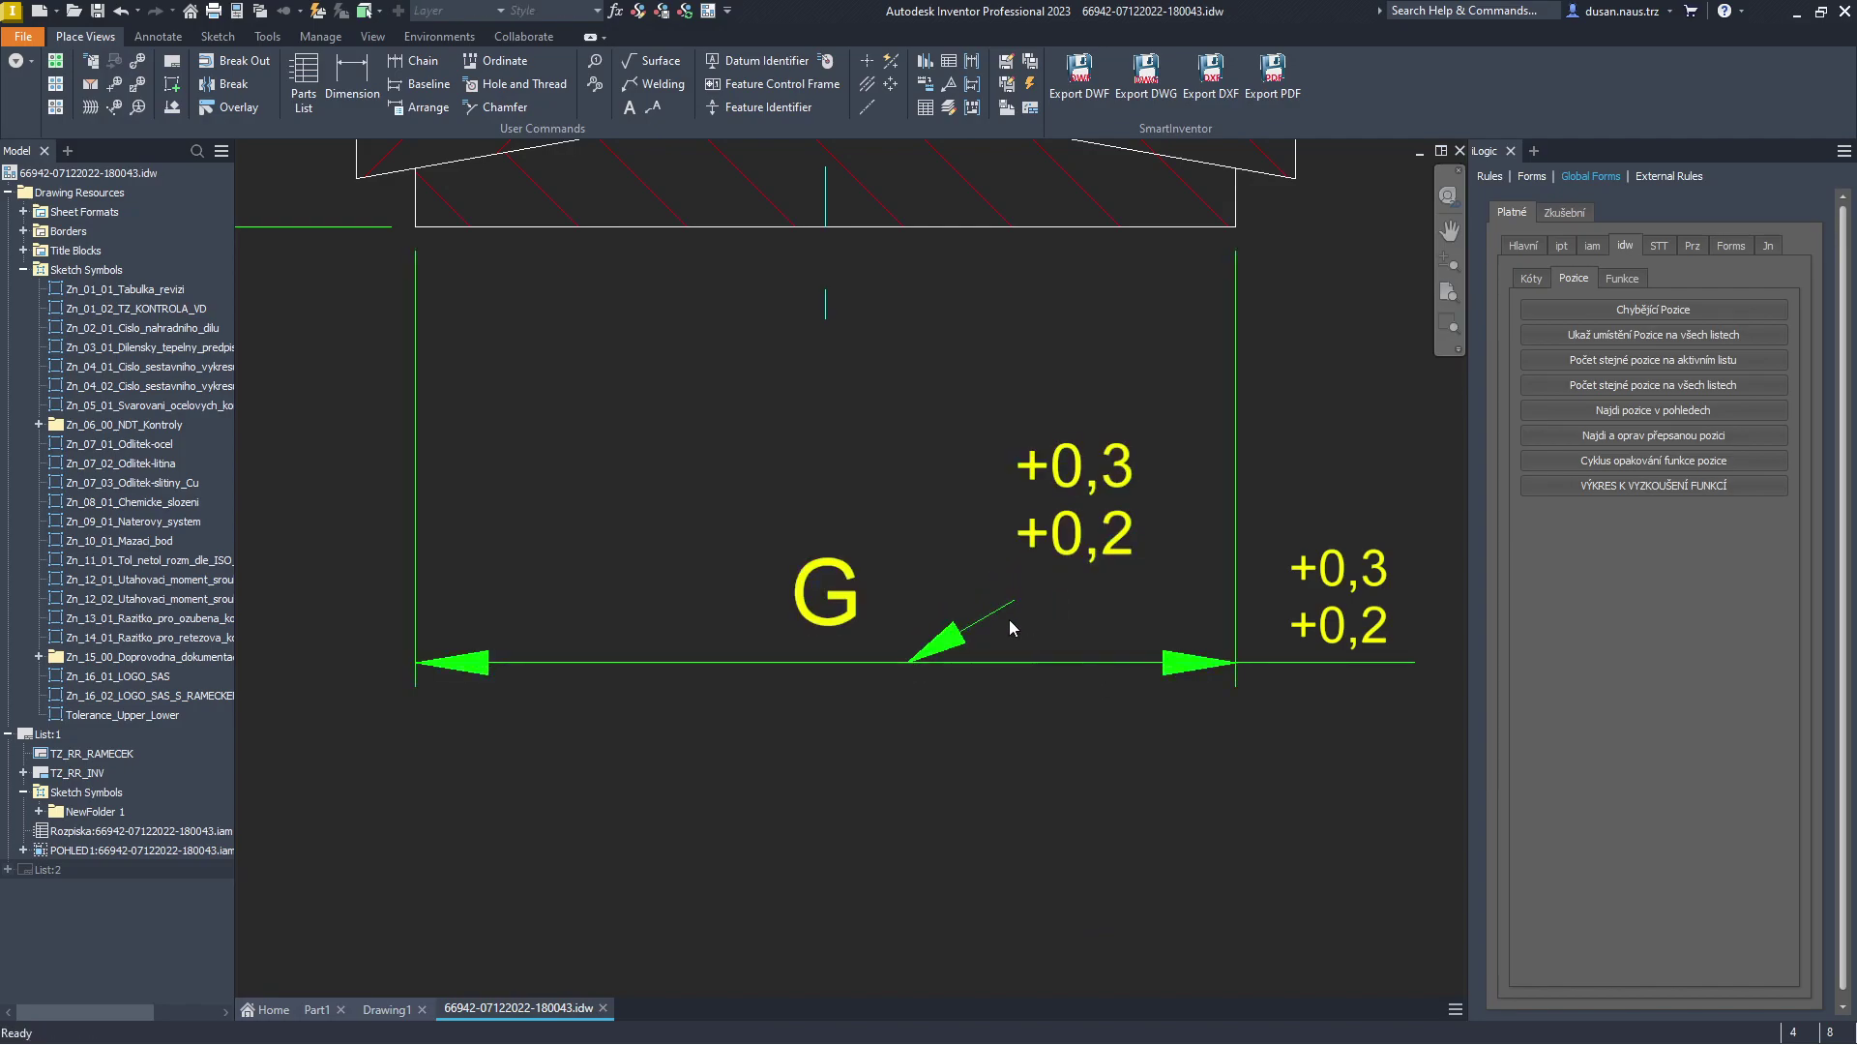
Move the G dimension line down with its attached symbol and place the symbol's insertion point on the dimension line.
left_click_drag(1004, 670, 1024, 756)
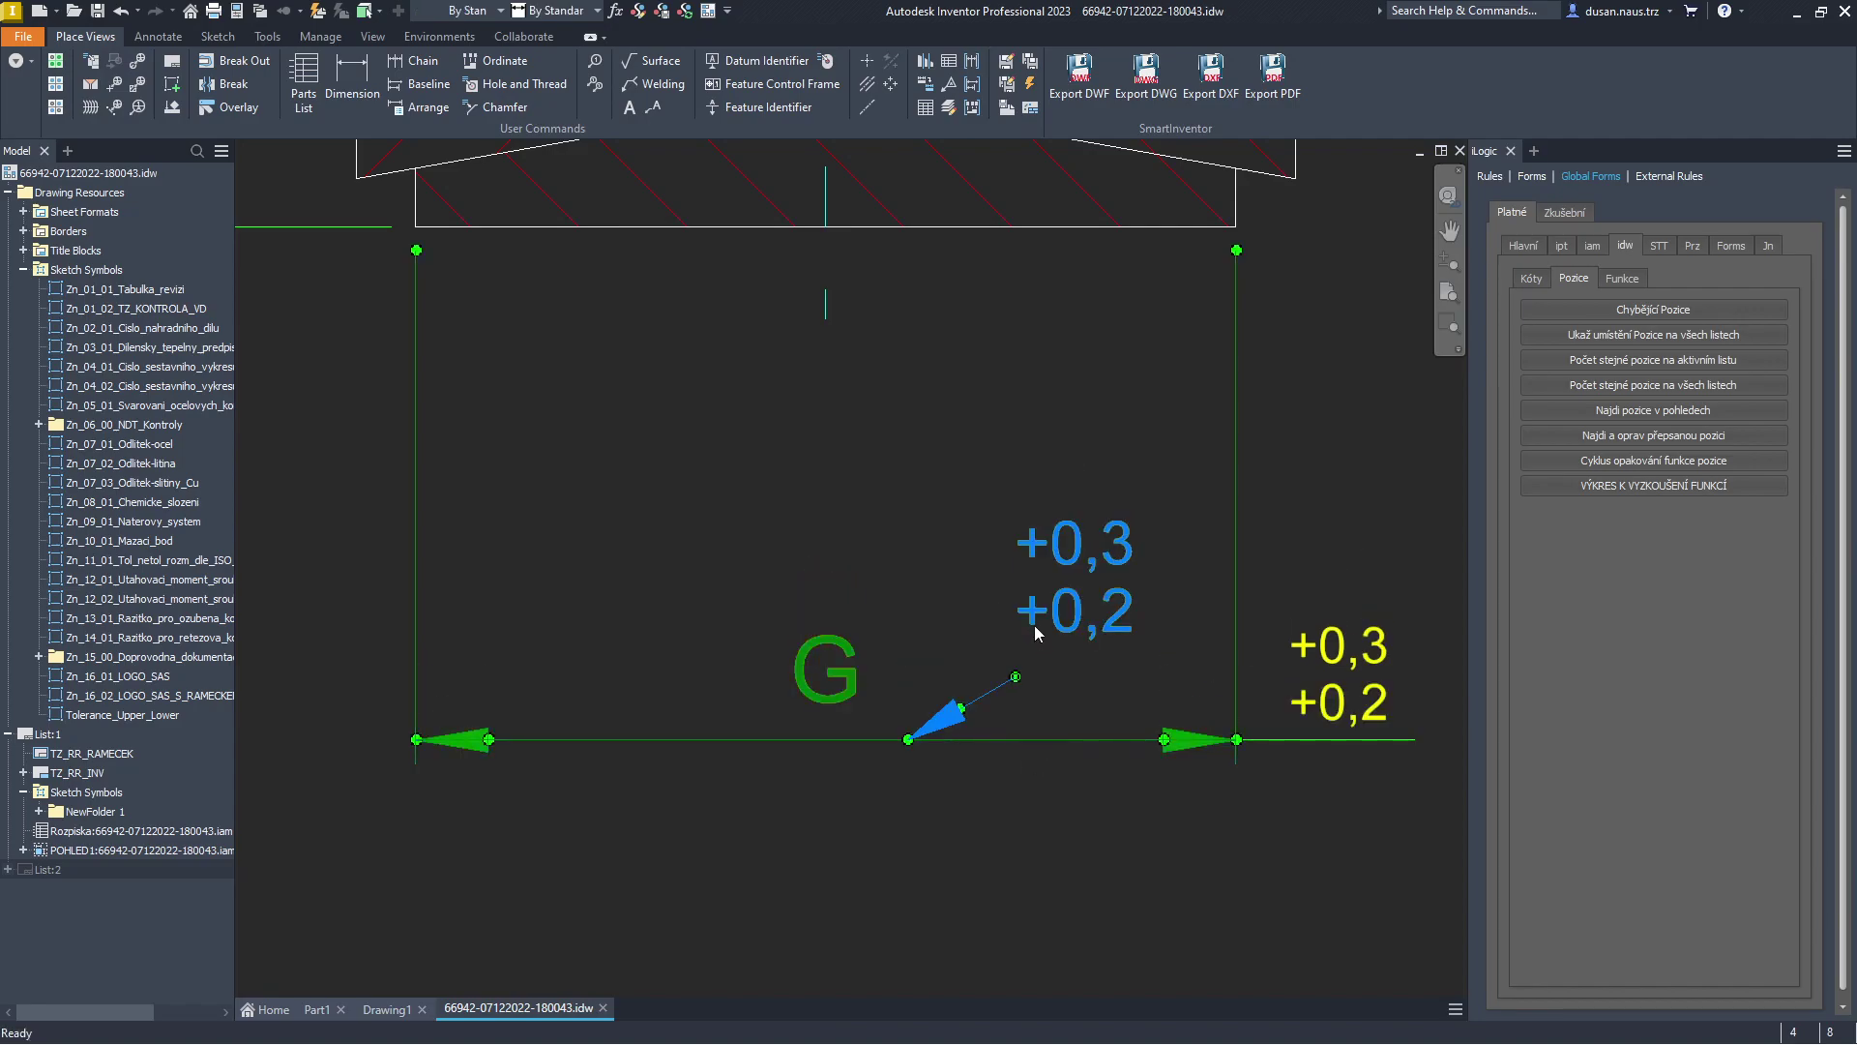
left_click(1015, 676)
left_click_drag(1012, 686, 998, 604)
left_click(994, 740)
Delete the separate +0,3/+0,2 tolerance dimension outside the G dimension's right extension line.
left_click(1339, 520)
right_click(1323, 515)
left_click(1383, 549)
Insert Tolerance_Upper_Lower on the Ø240 dimension line above its text, with upper tolerance +0,2 and lower tolerance +0.
scroll(832, 426, "down", 4)
scroll(715, 407, "up", 6)
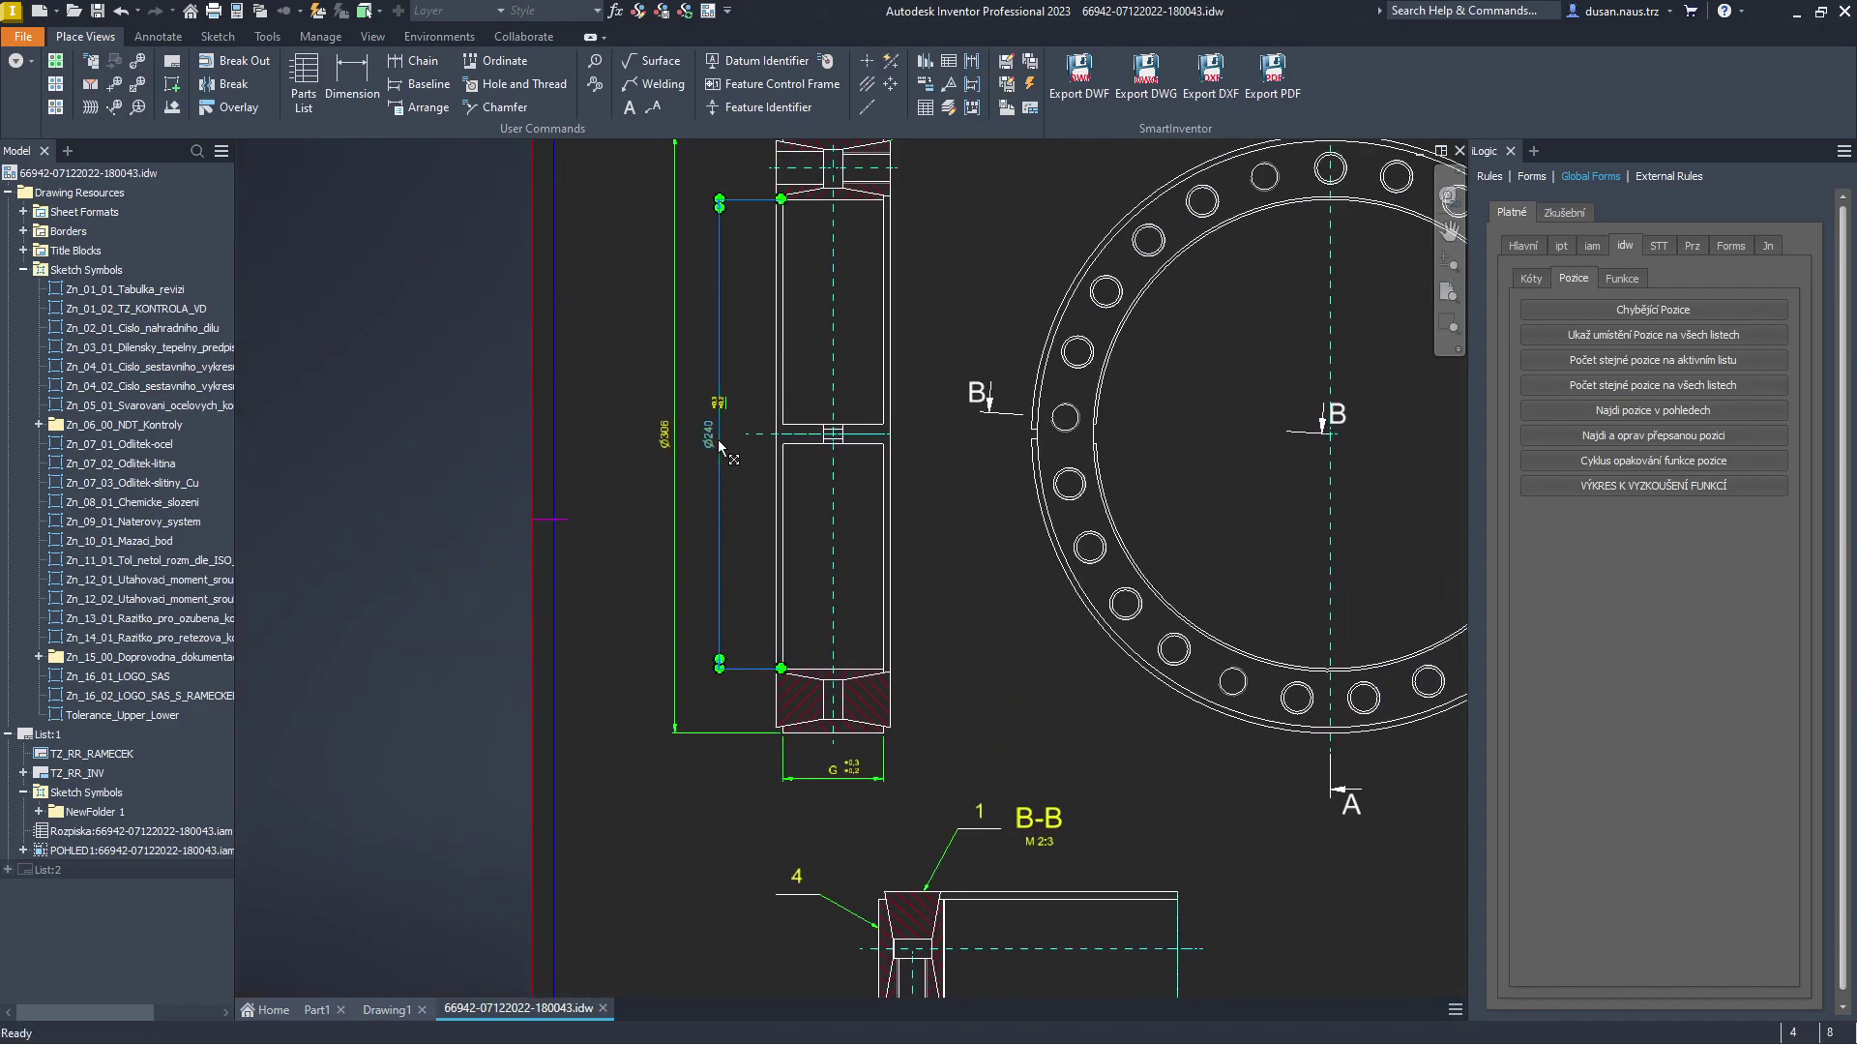
double_click(122, 717)
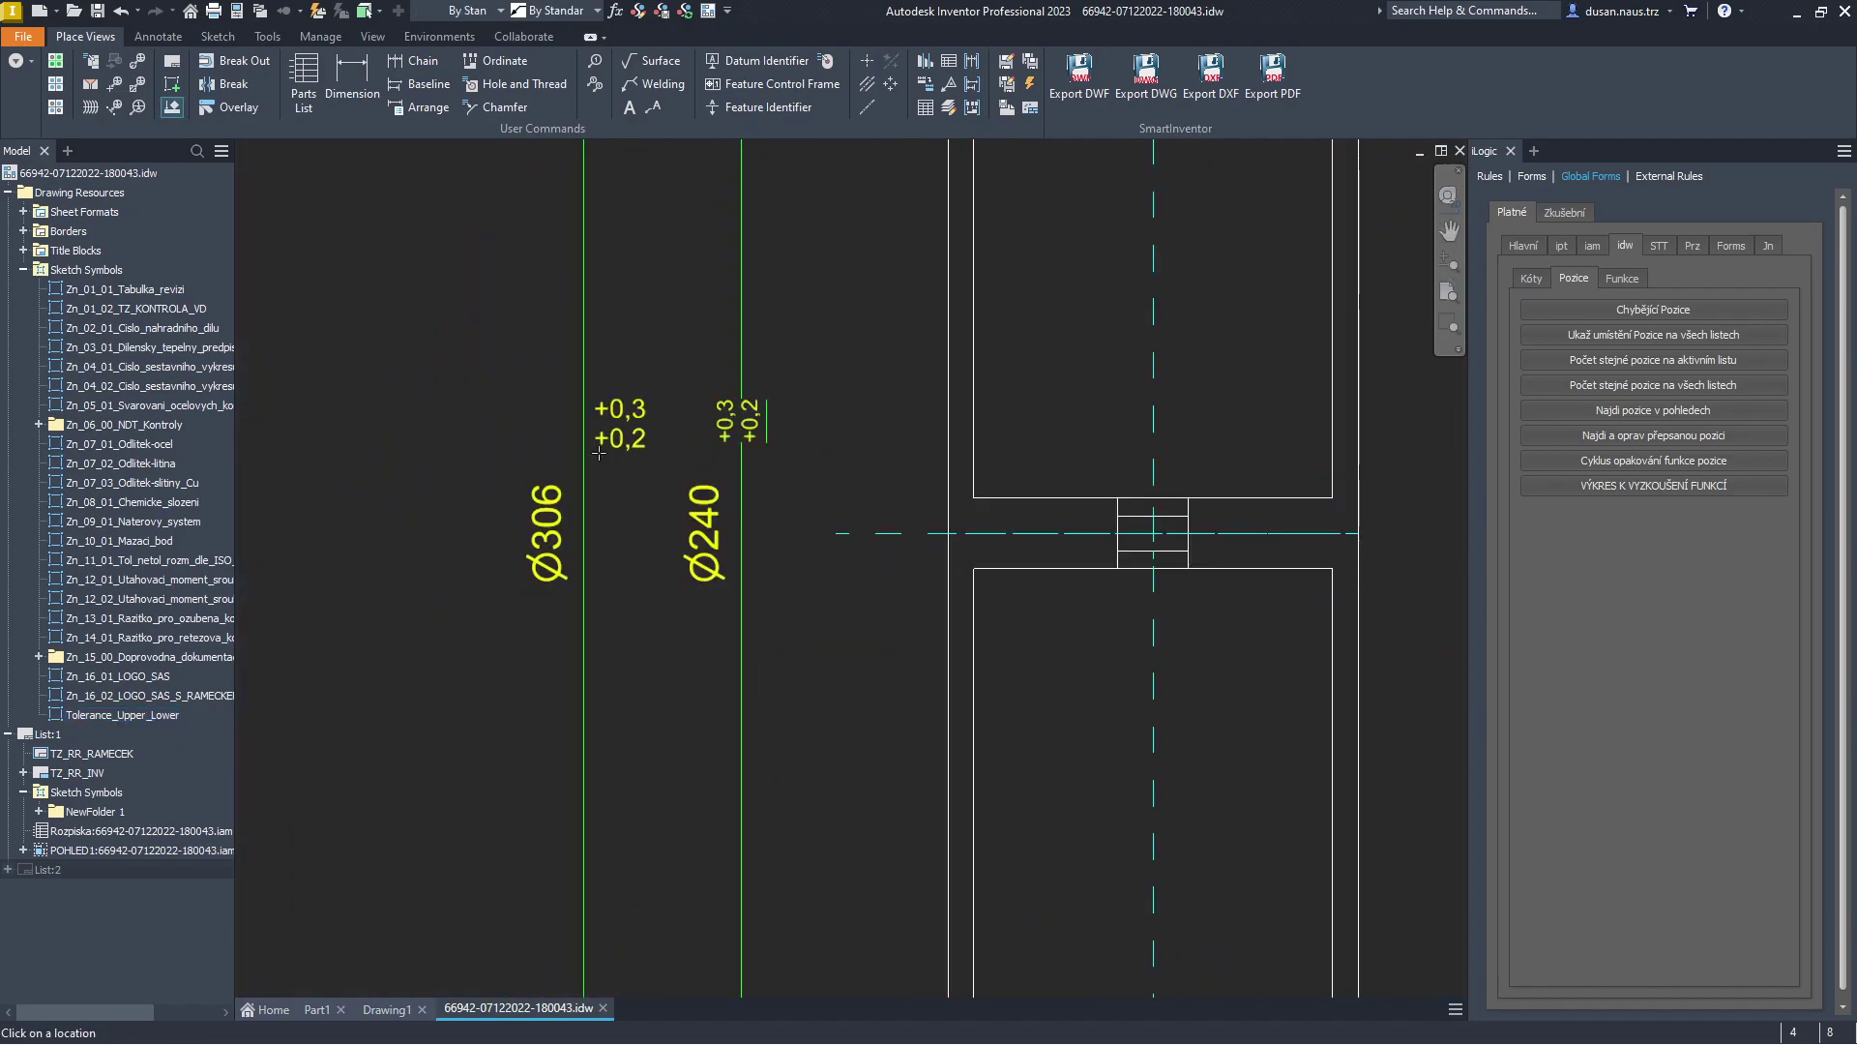
right_click(785, 343)
left_click(835, 356)
left_click(742, 370)
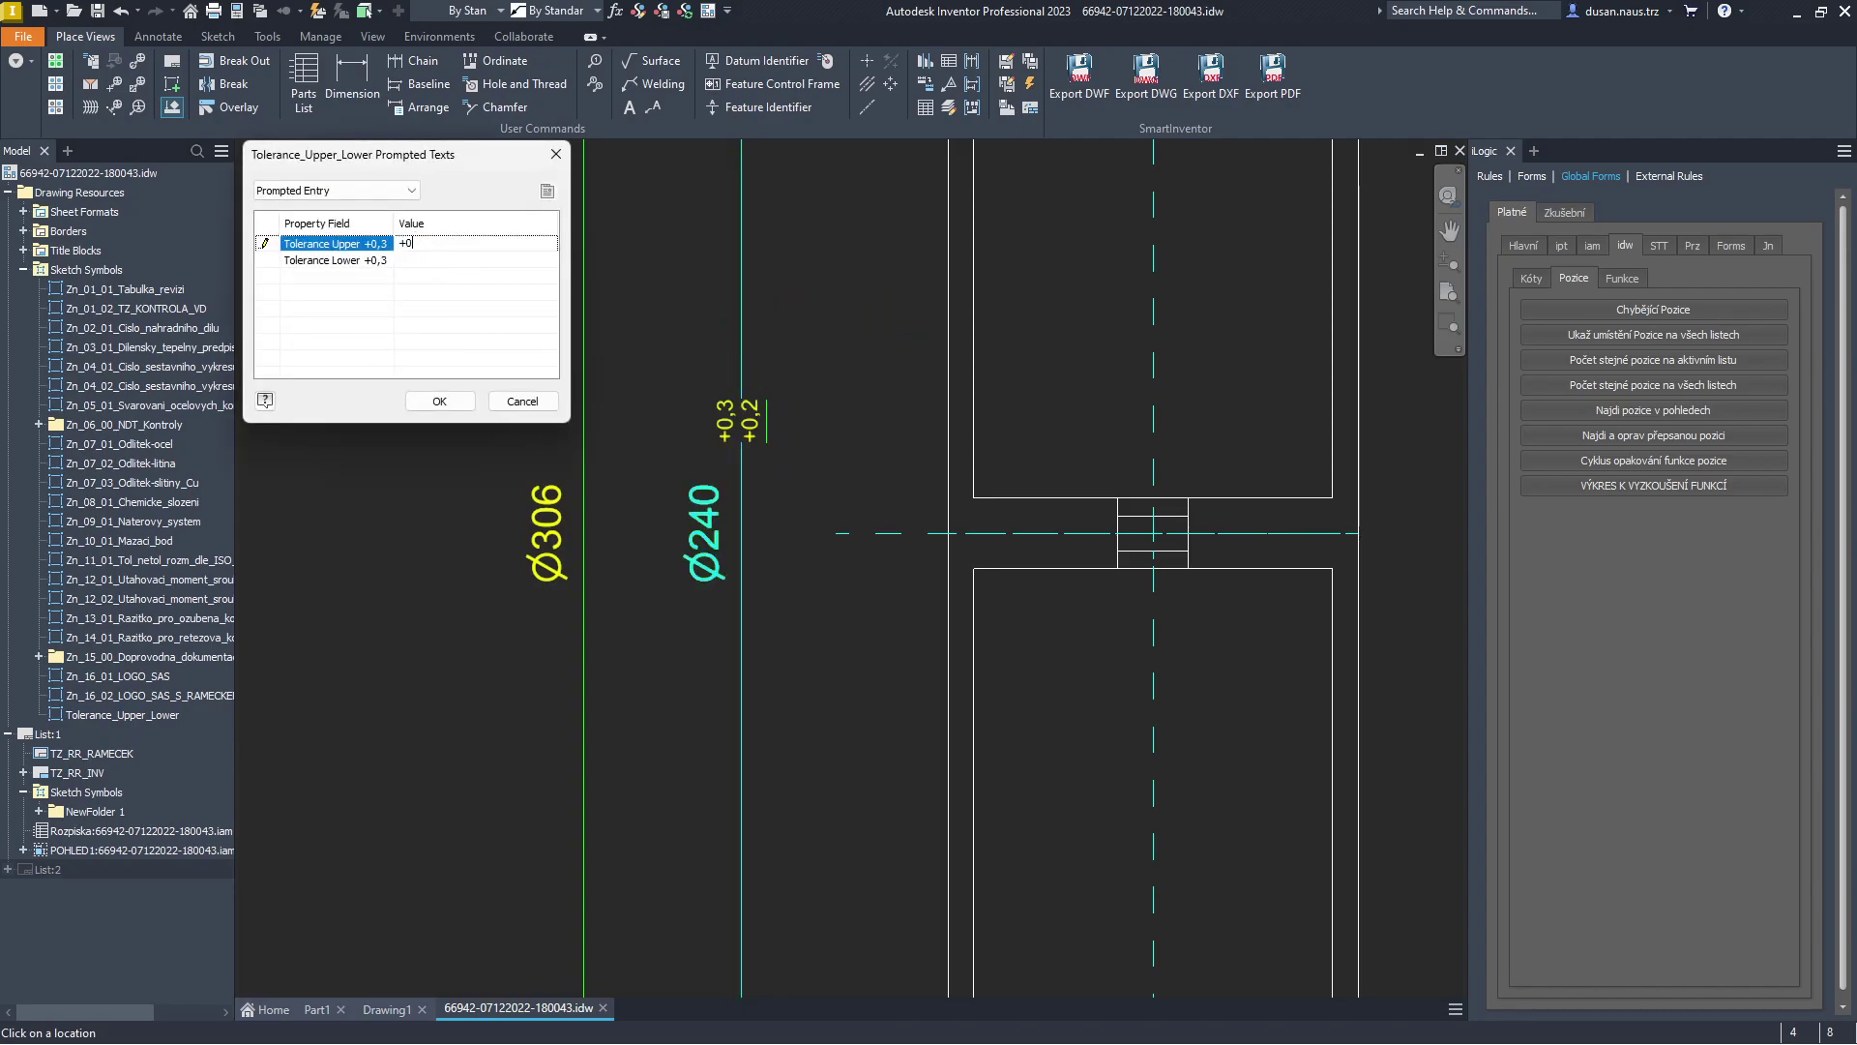
left_click(421, 259)
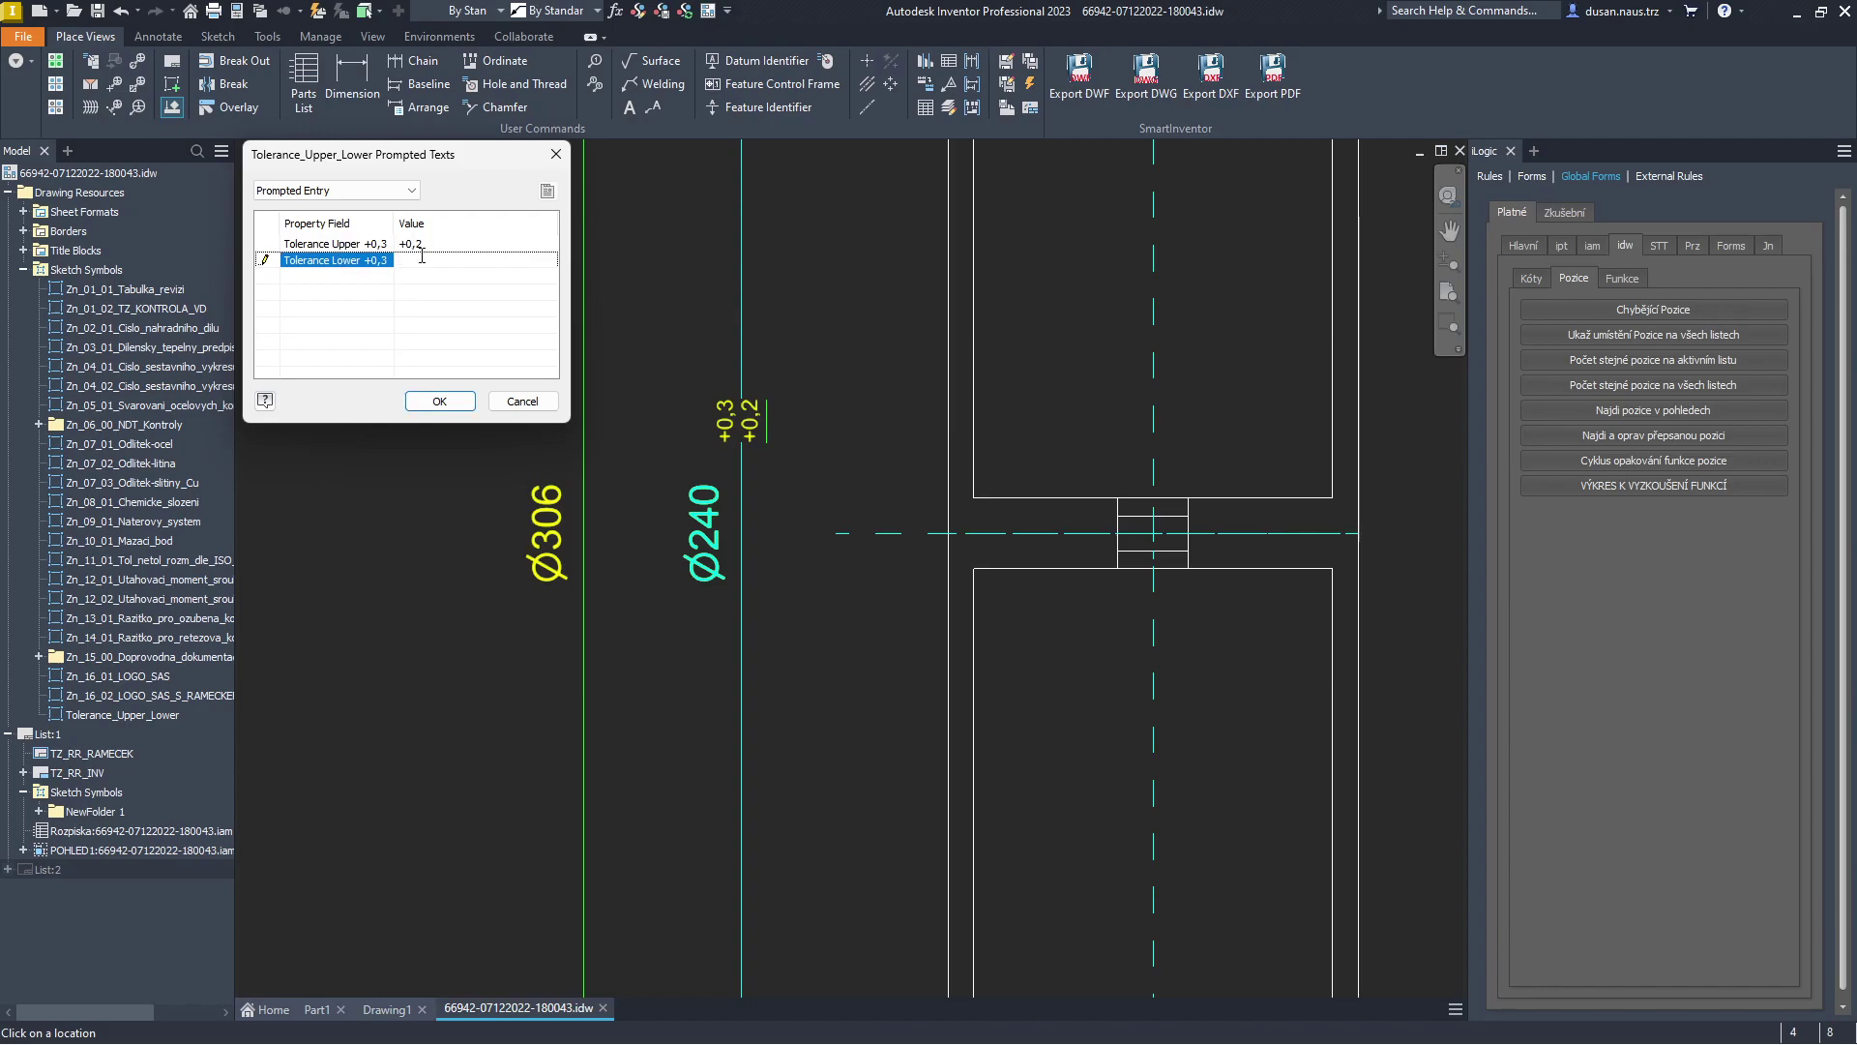
left_click(441, 398)
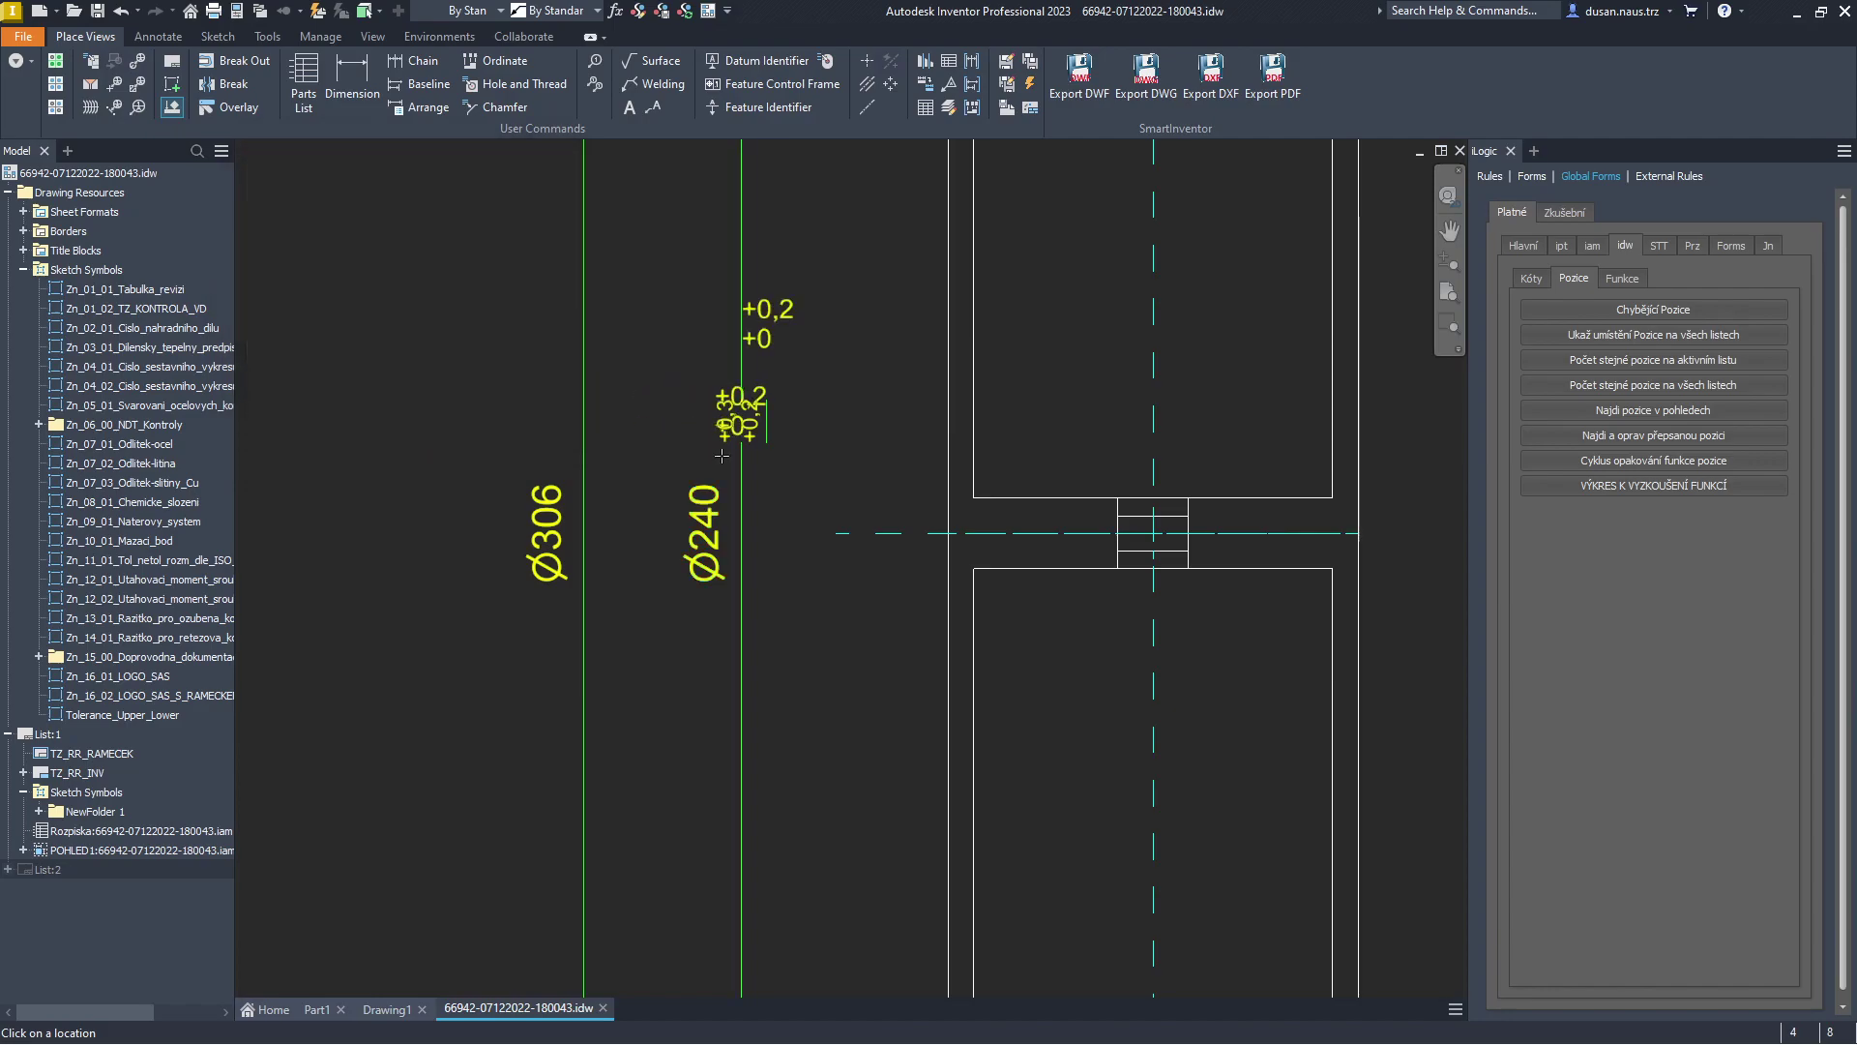
right_click(833, 365)
left_click(861, 417)
Rotate the new +0,2/+0 symbol so it reads vertically, parallel to the Ø240 dimension text.
scroll(810, 373, "up", 5)
double_click(735, 290)
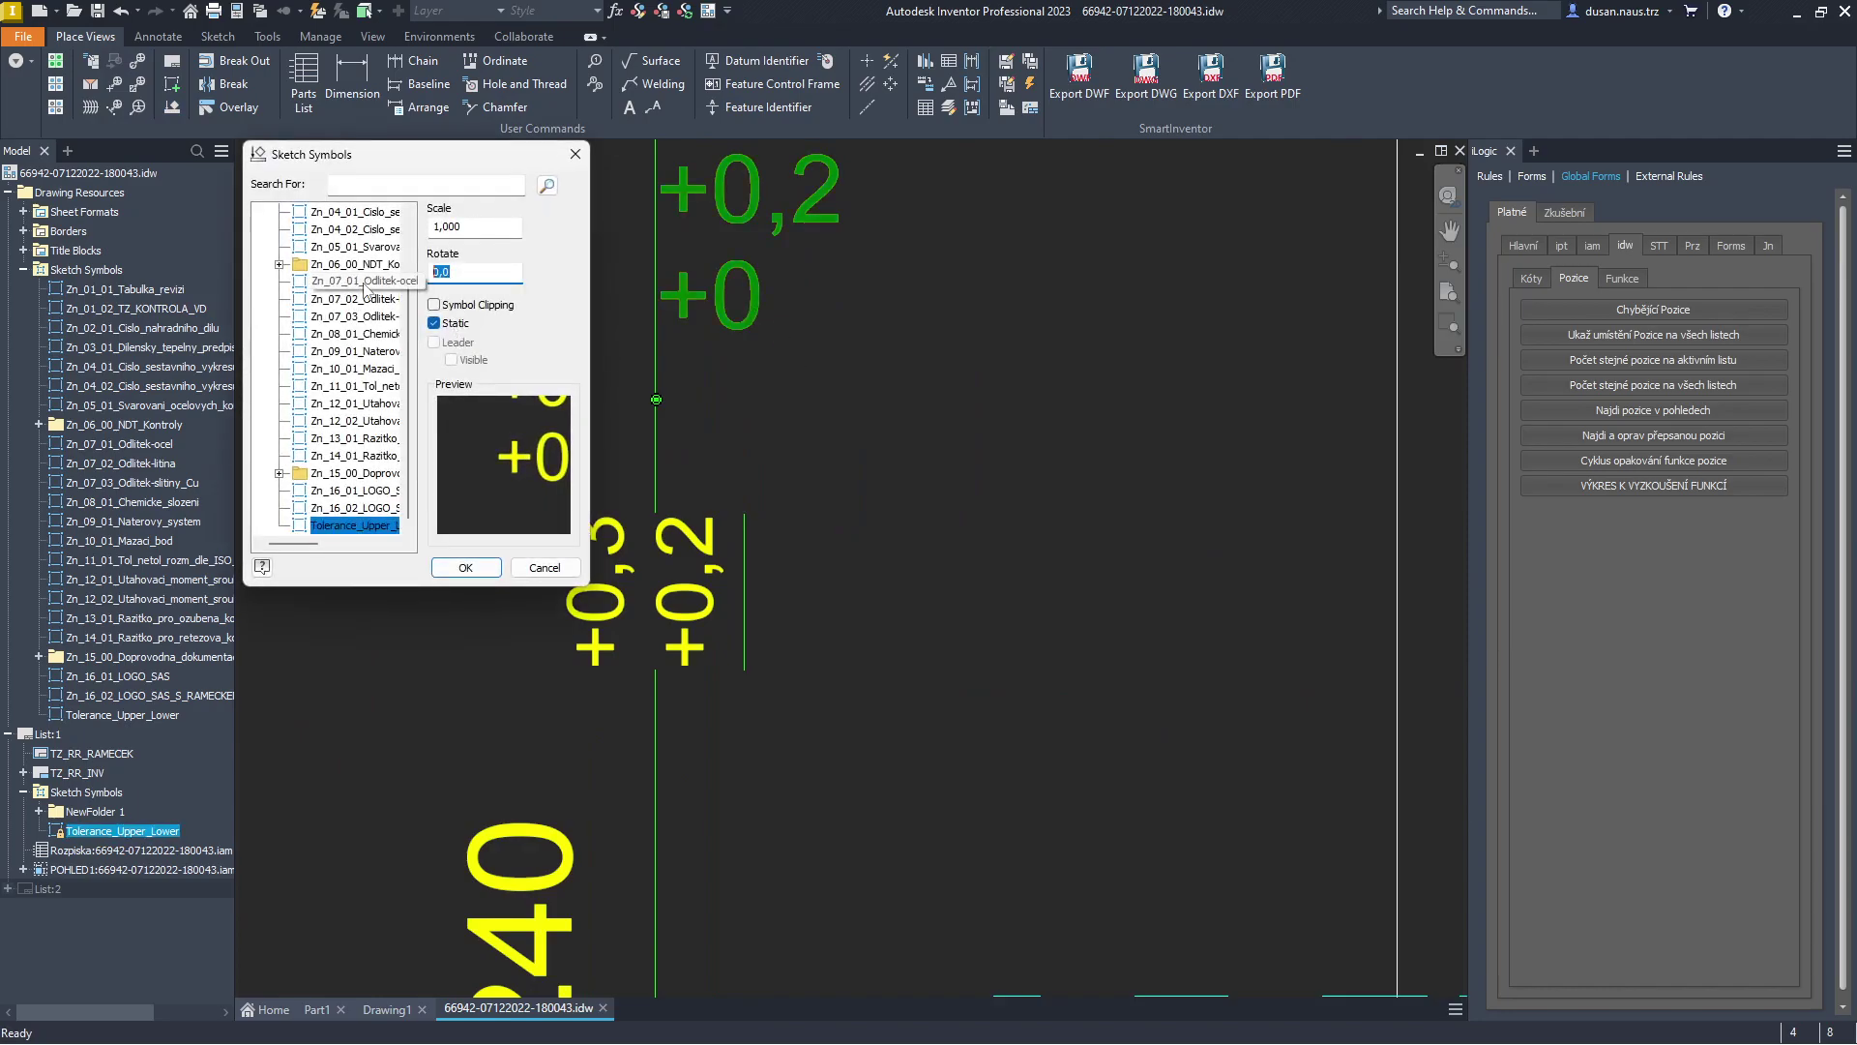
key("Return")
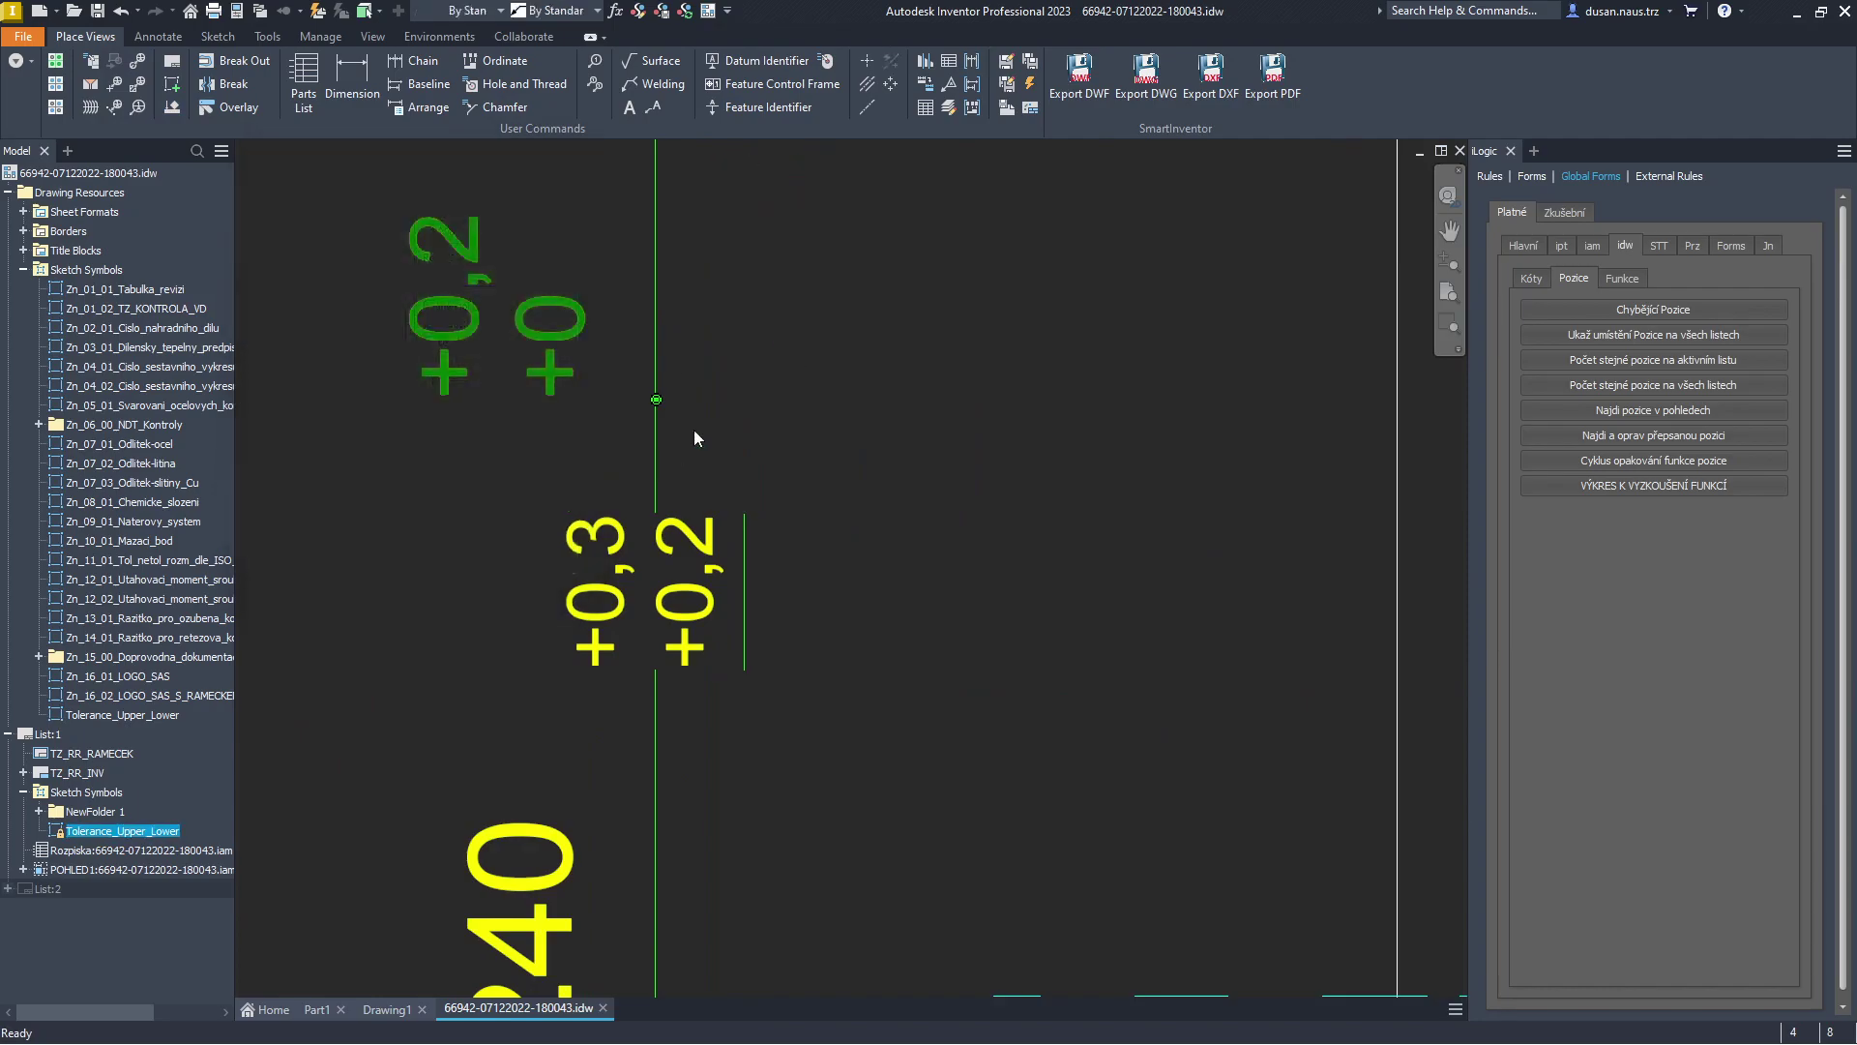
Delete the old vertical +0,3/+0,2 leader text from the Ø240 dimension line.
scroll(675, 441, "down", 2)
scroll(735, 425, "up", 2)
left_click(590, 444)
right_click(590, 444)
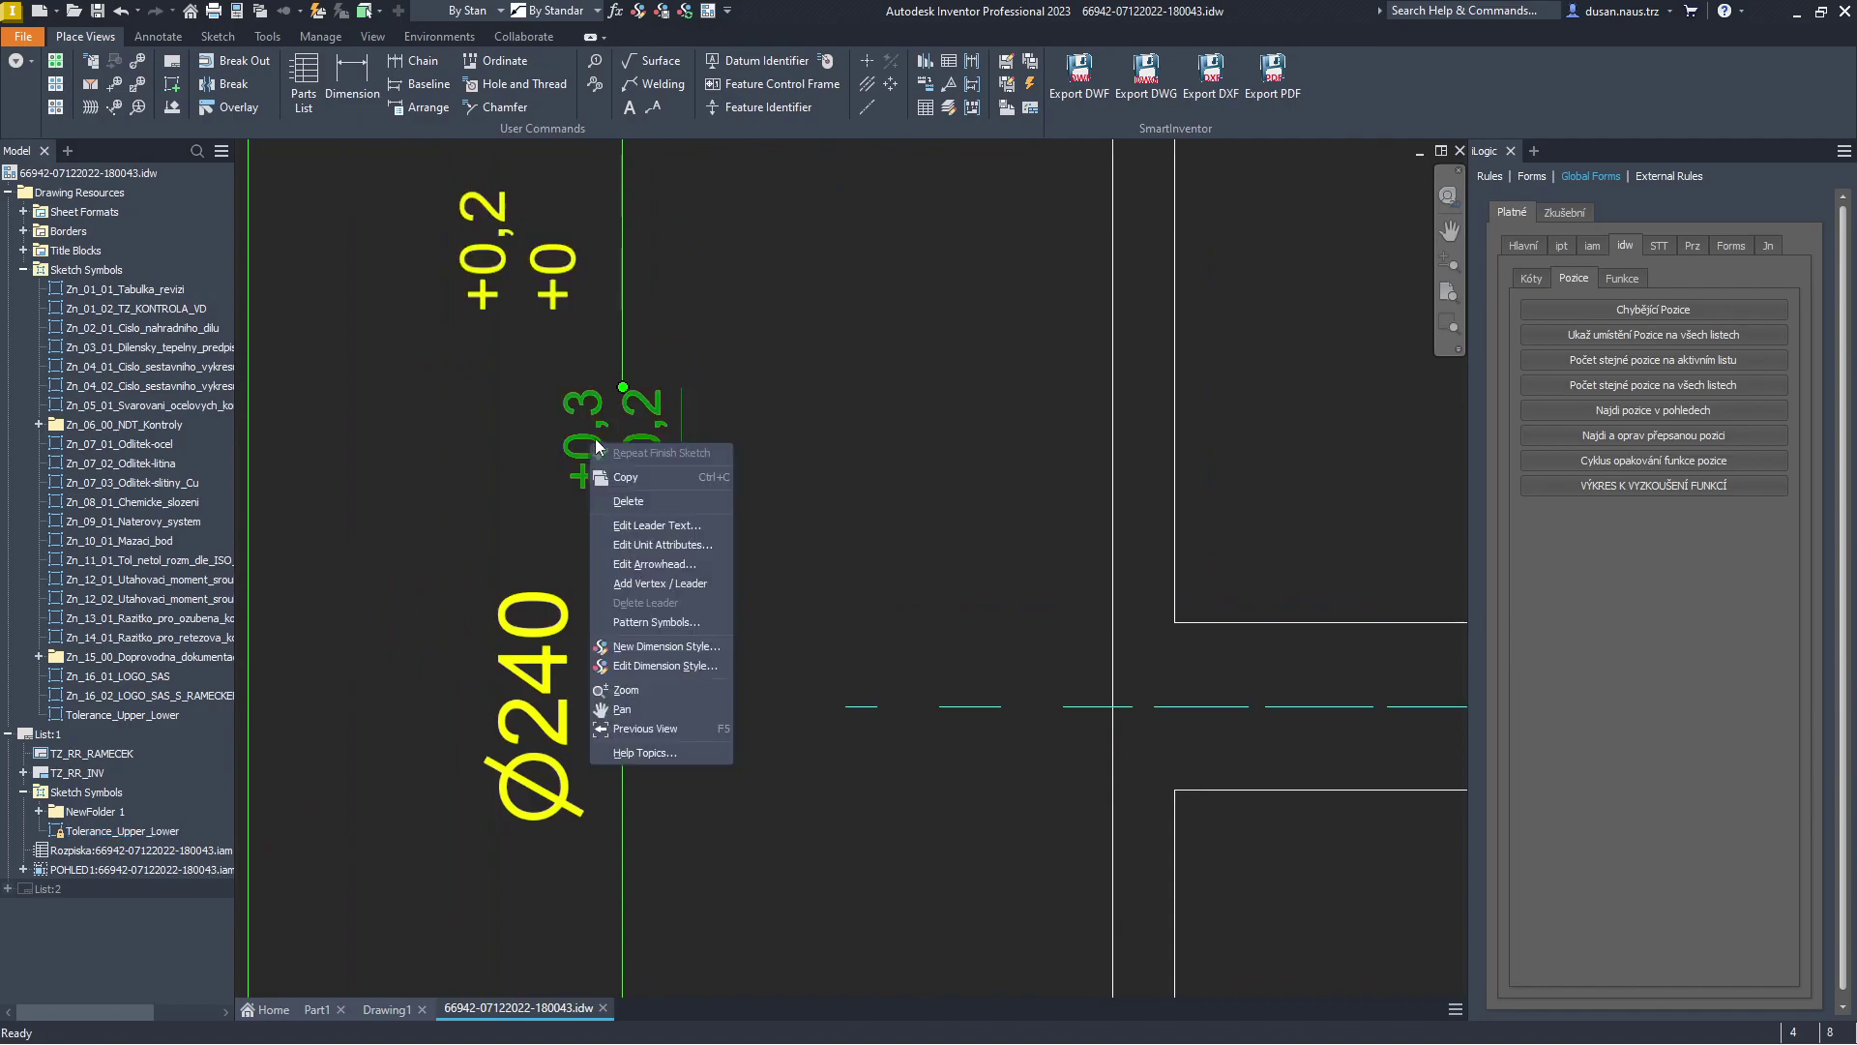
left_click(621, 499)
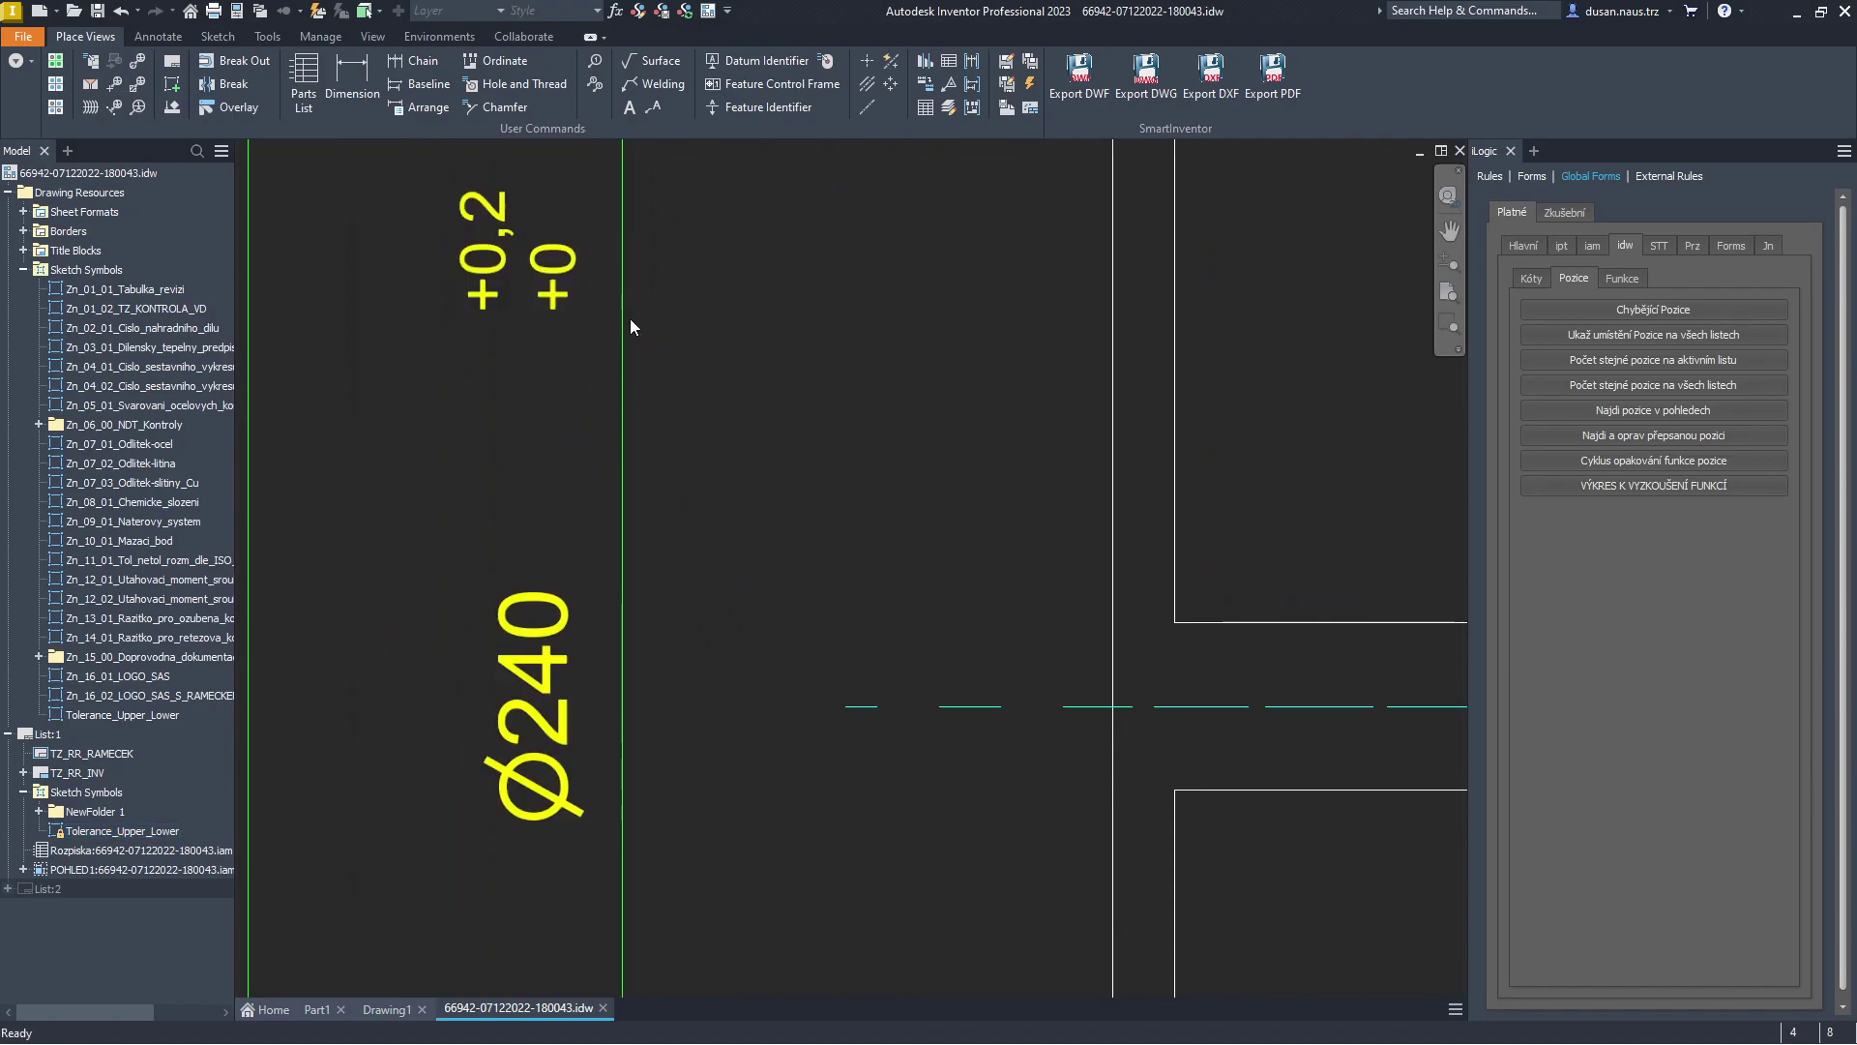
Position the +0,2/+0 symbol just after the Ø240 text and shift the Ø240 dimension to check that the symbol follows.
left_click(634, 514)
mouse_move(628, 537)
left_mouse_down()
mouse_move(898, 571)
mouse_move(631, 556)
left_mouse_up()
scroll(457, 393, "down", 6)
middle_click_drag(551, 453, 520, 463)
key("Escape")
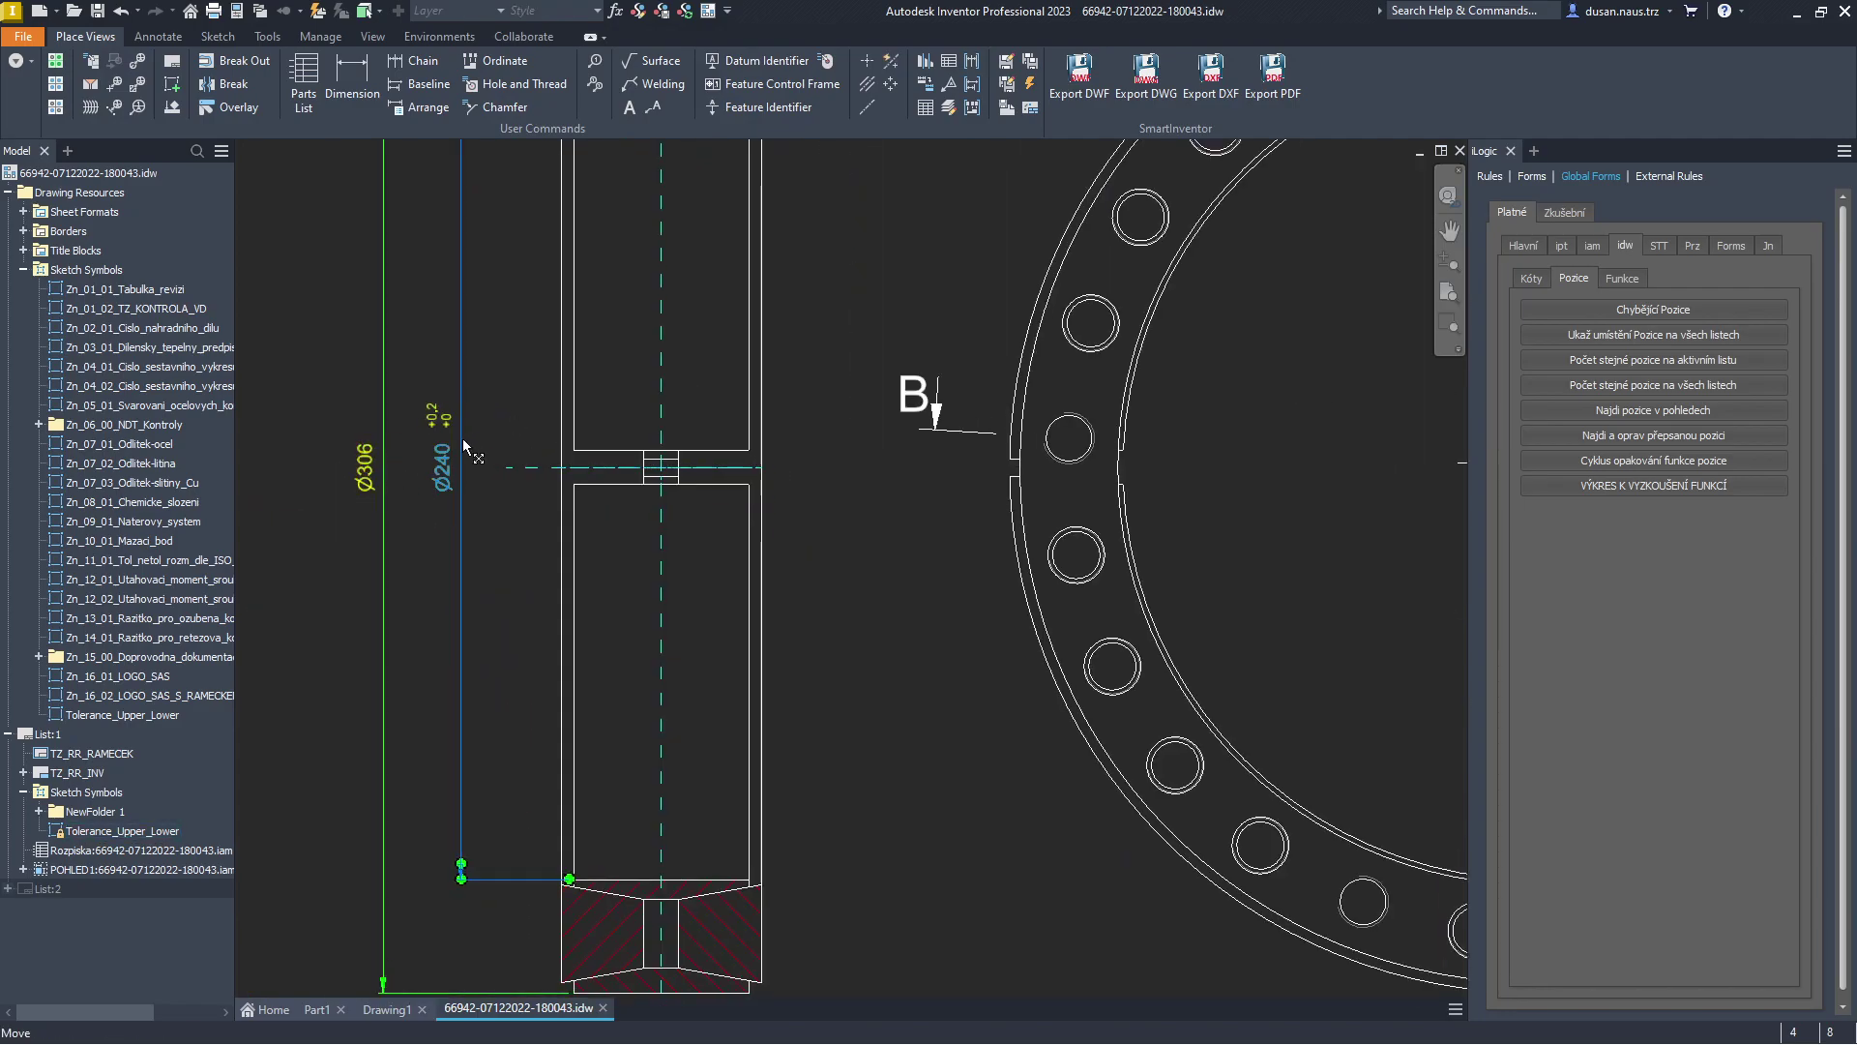
Move the G dimension line up closer to section A-A together with its attached tolerance symbol.
scroll(530, 587, "down", 5)
scroll(530, 587, "up", 5)
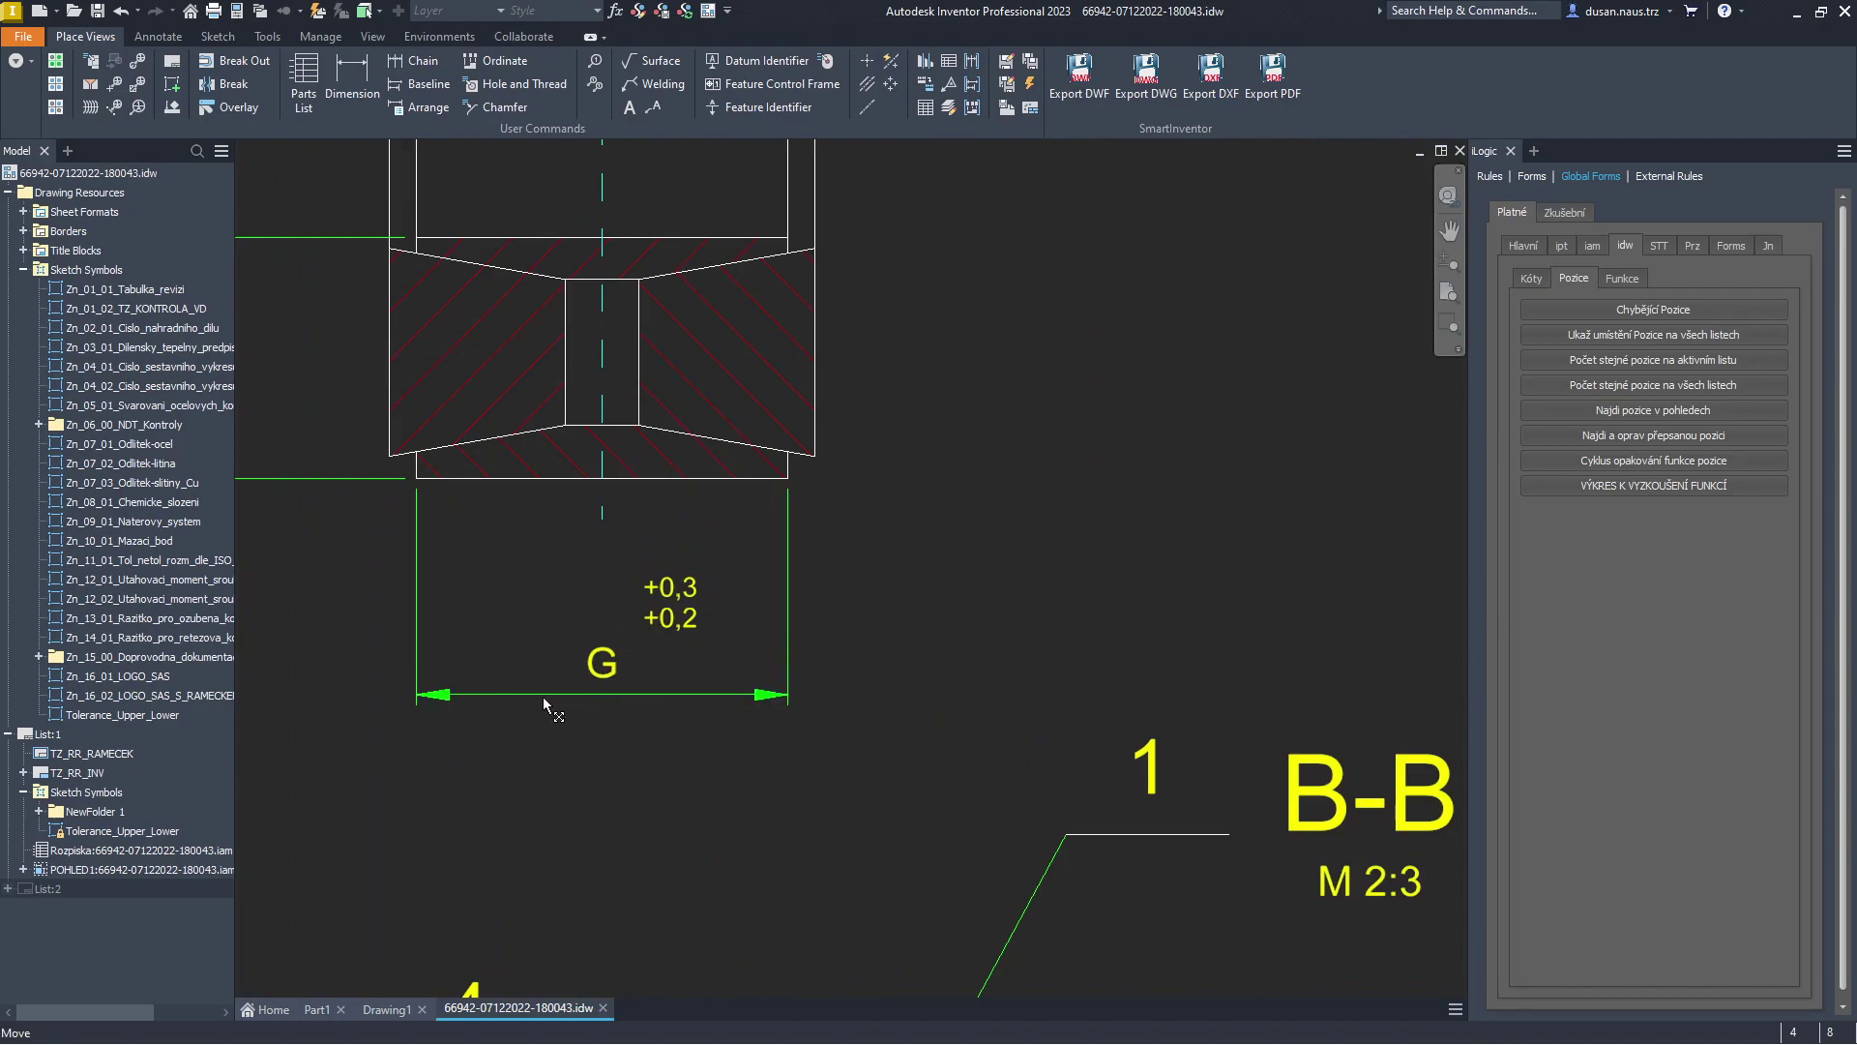
left_click(534, 729)
left_click_drag(531, 729, 536, 642)
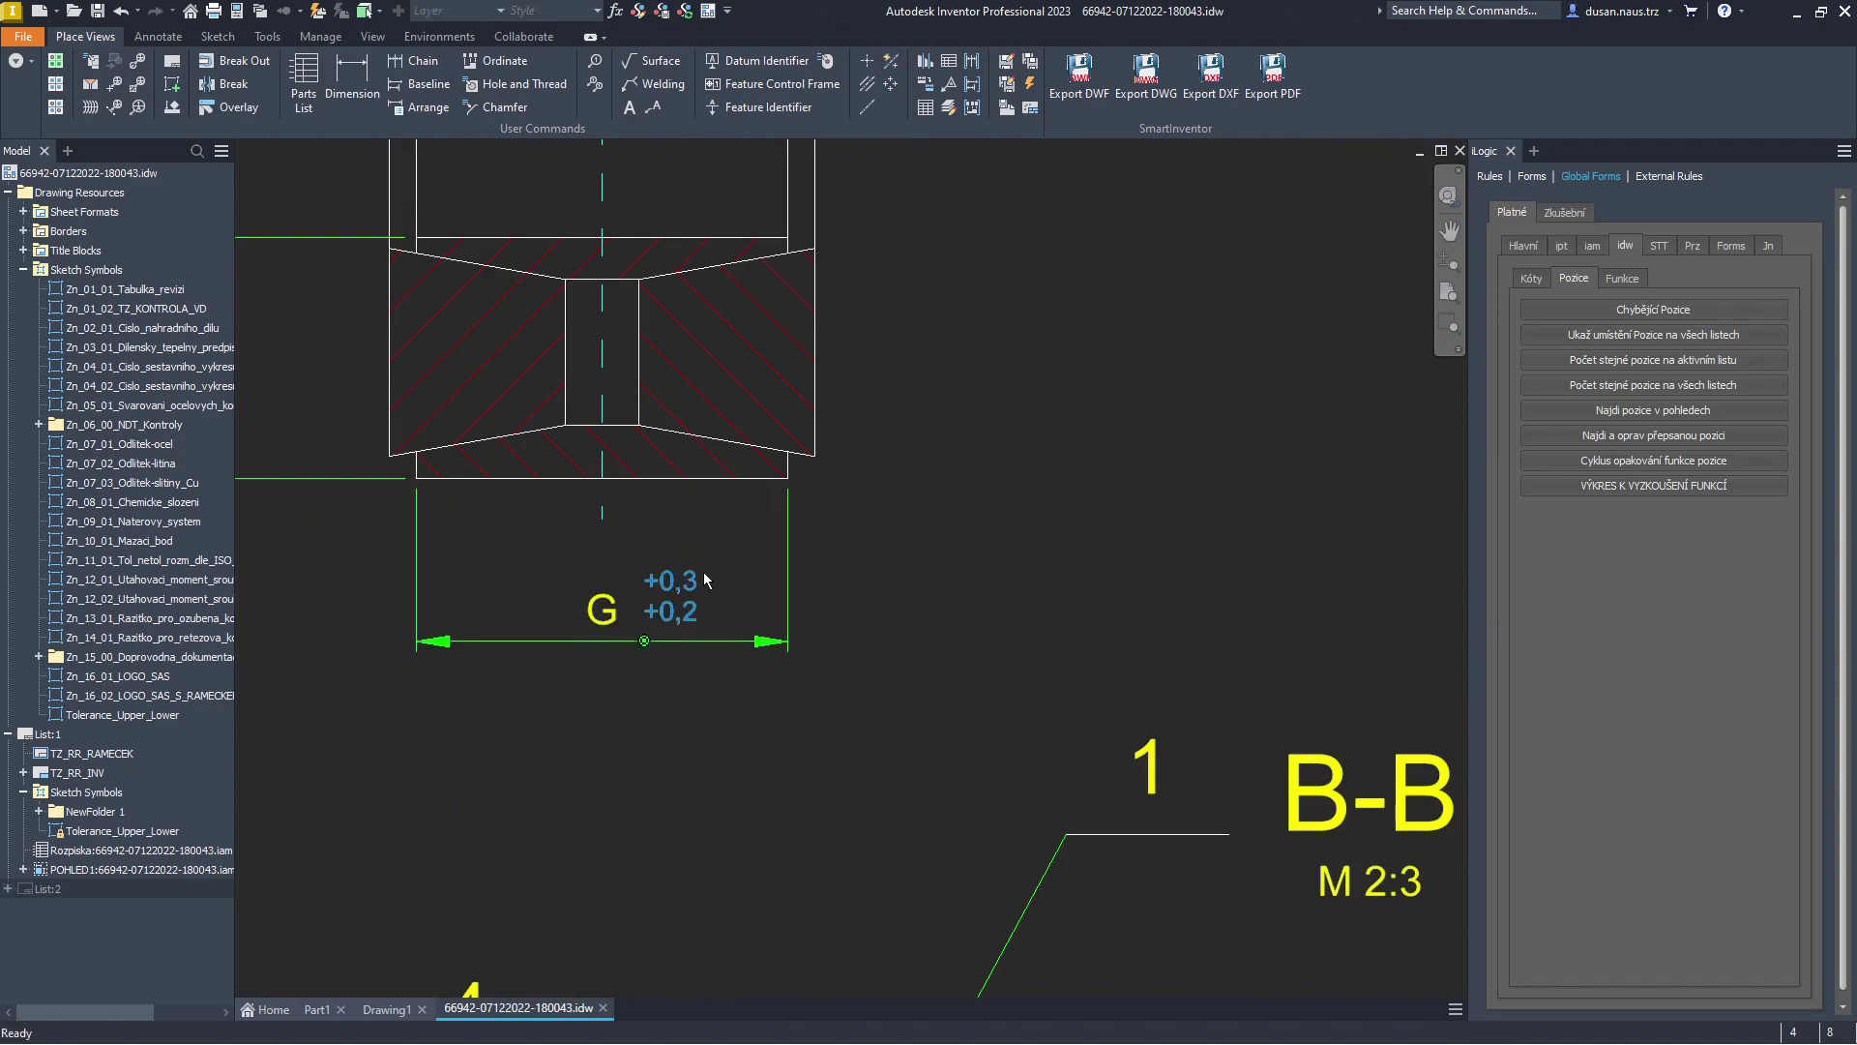
Review the upper and lower tolerance fields of the symbol beside G without changing them, and look over the whole sheet.
right_click(684, 586)
left_click(697, 782)
left_click(337, 265)
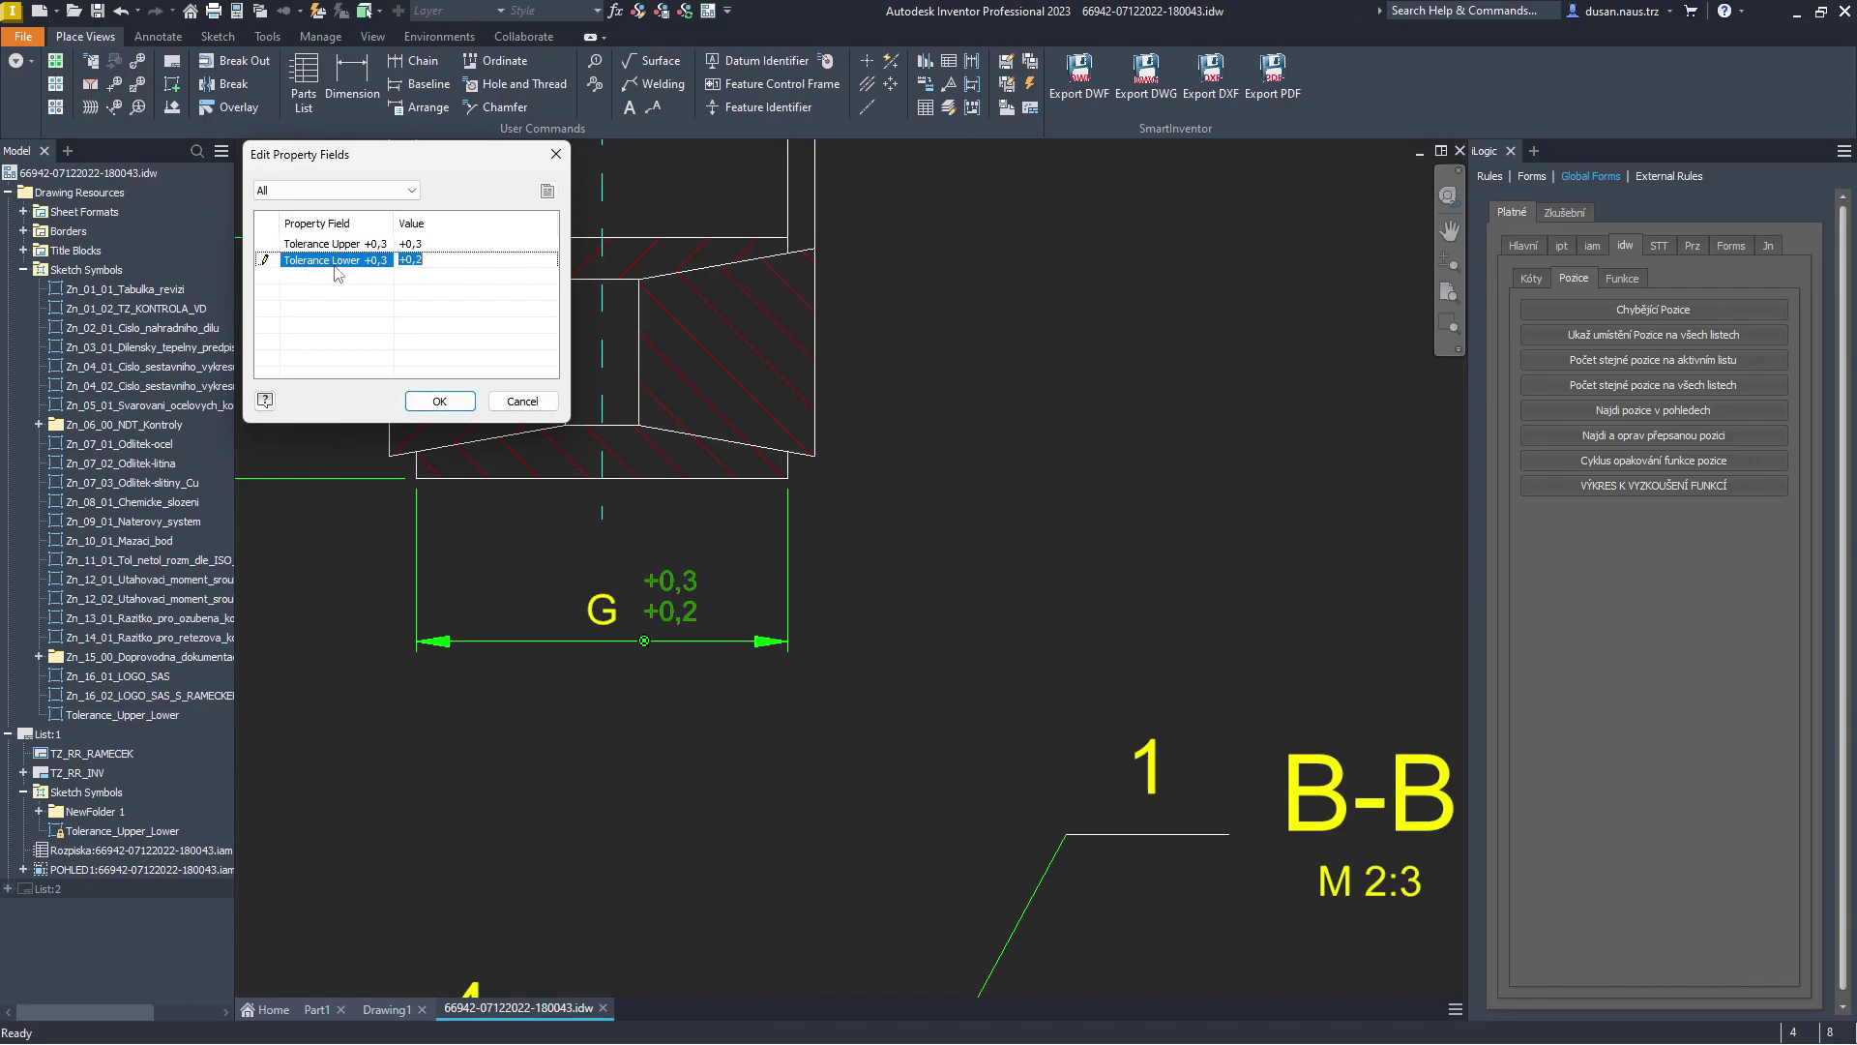
left_click(540, 406)
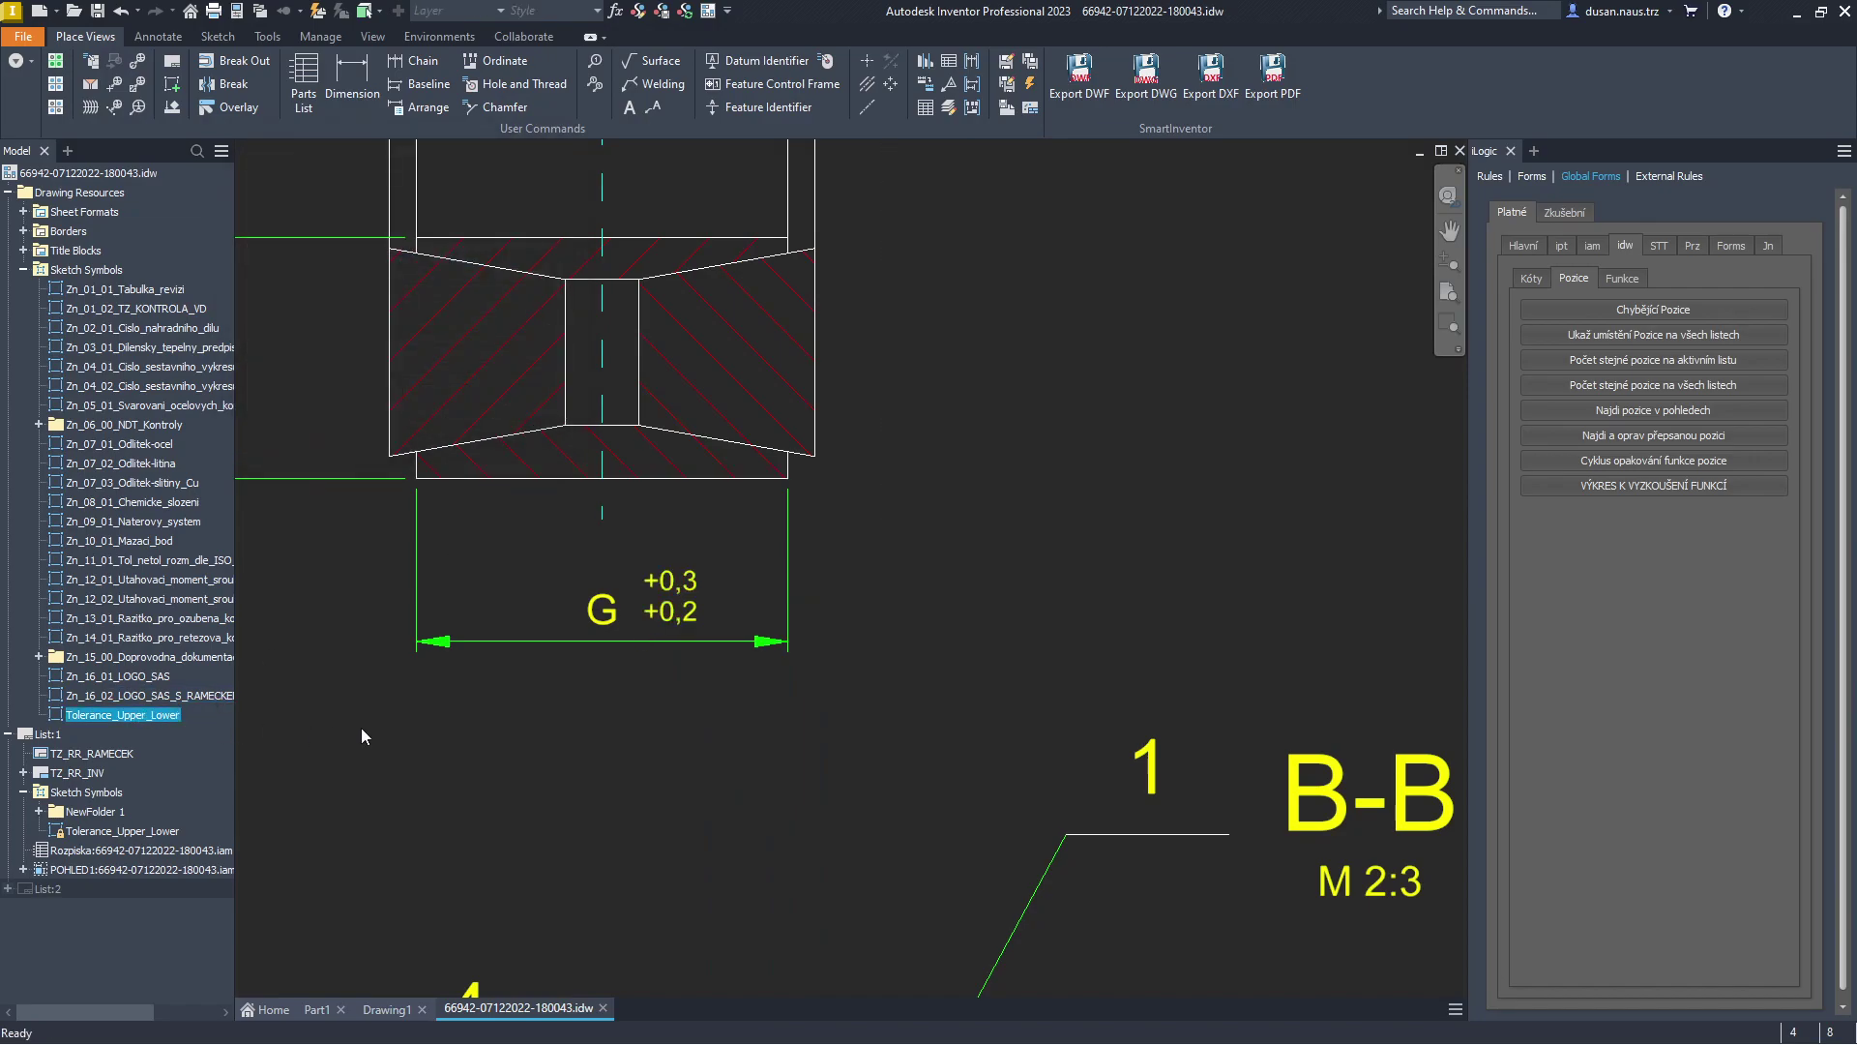
scroll(1081, 425, "down", 6)
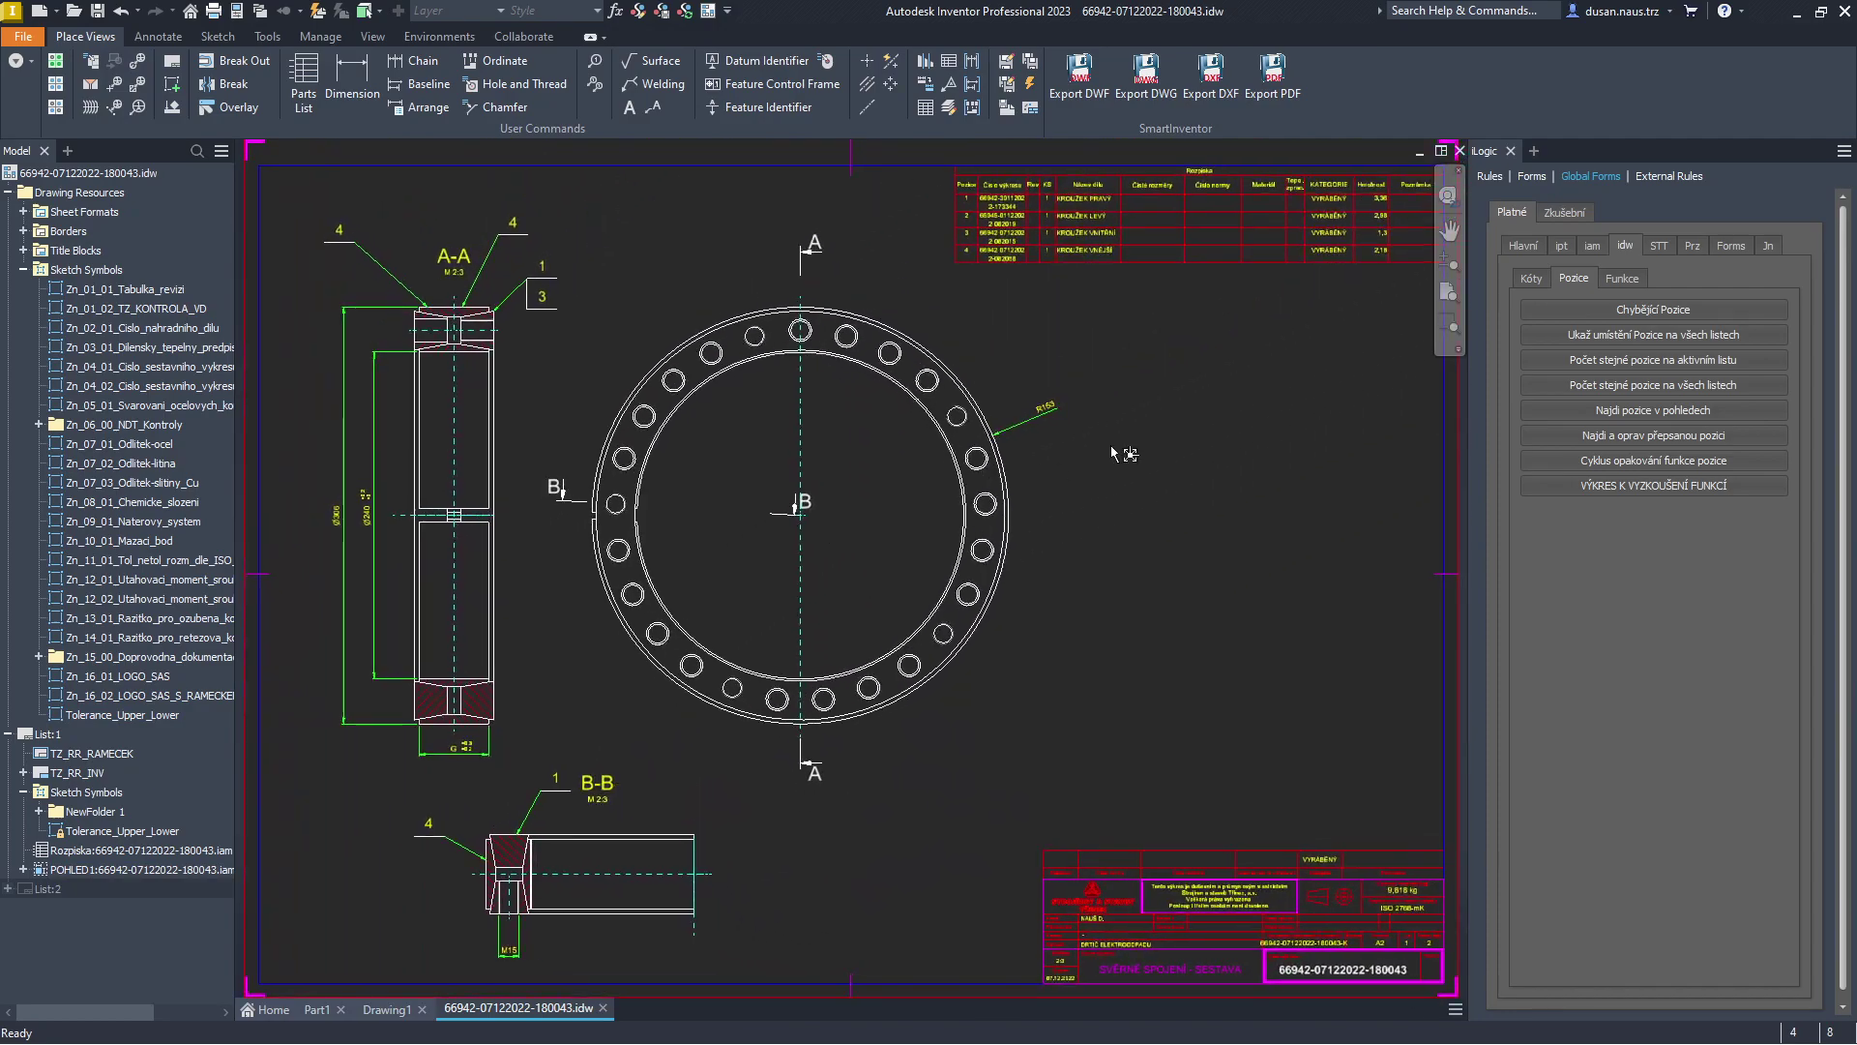